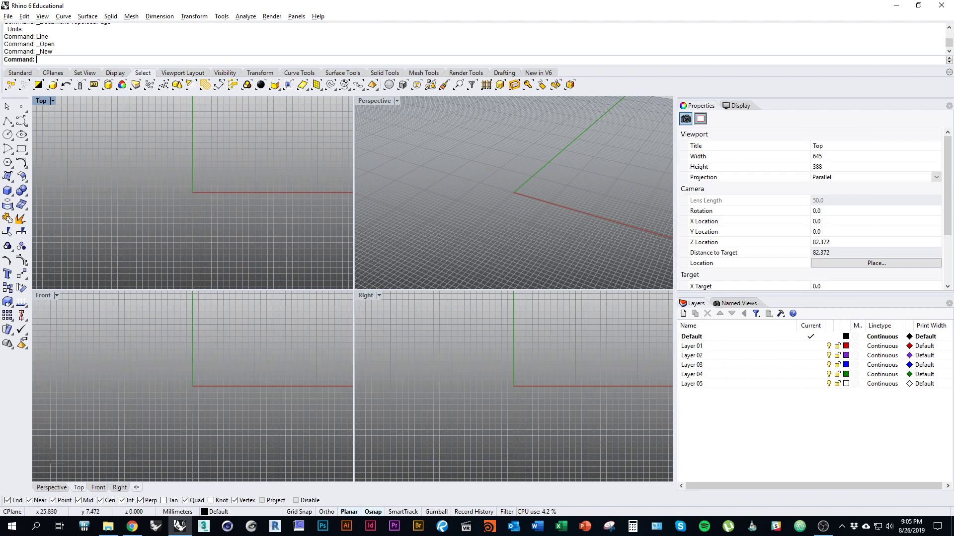
Step: Maximize the Top viewport to fill the modelling area
key(ctrl+m)
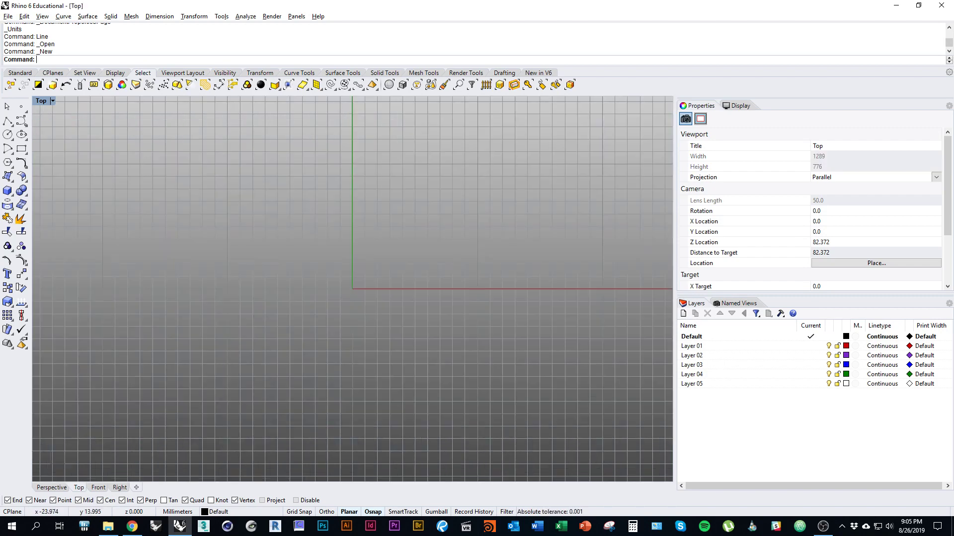
scroll(280, 256, down, 2)
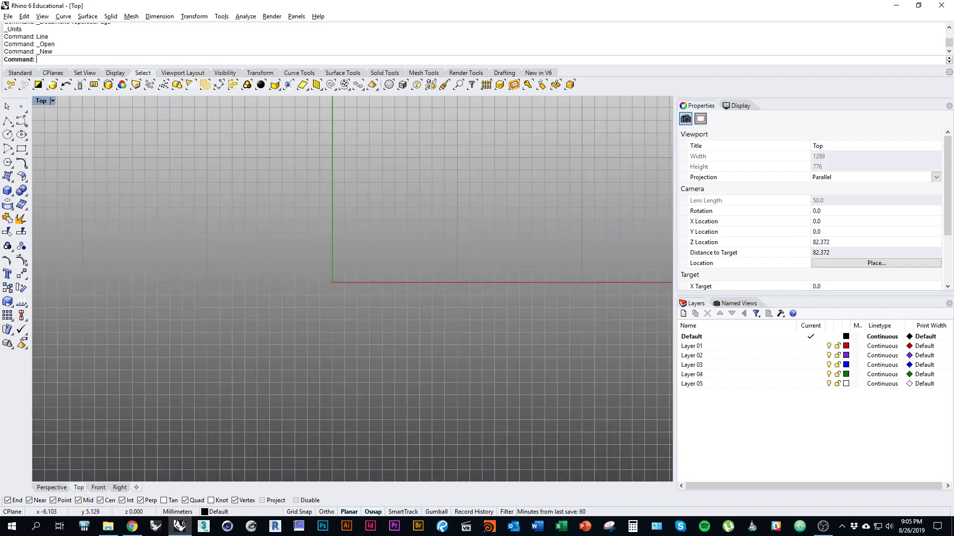
right_drag(275, 248, 241, 275)
scroll(241, 274, up, 1)
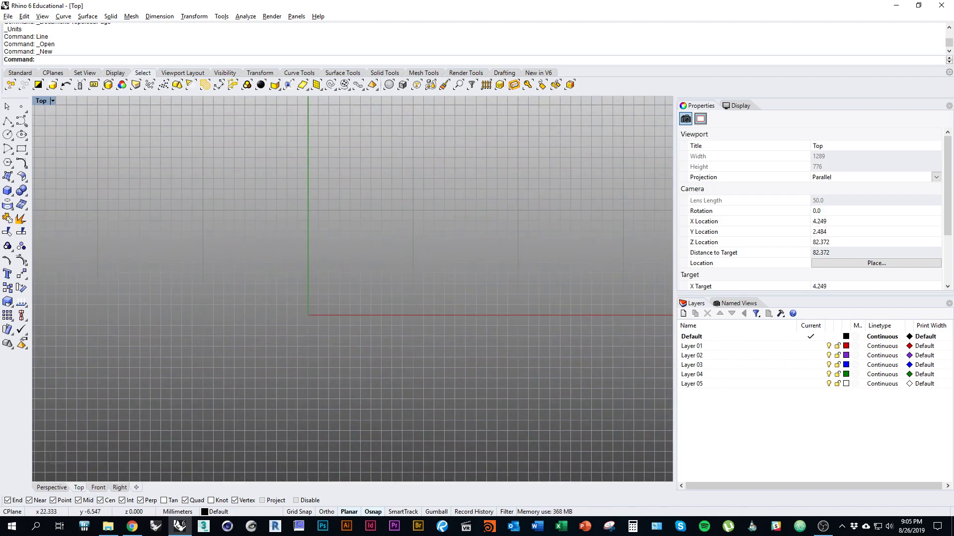
Step: Hide the construction grid in the Top viewport while keeping the grid axes displayed
text(grid)
key(Return)
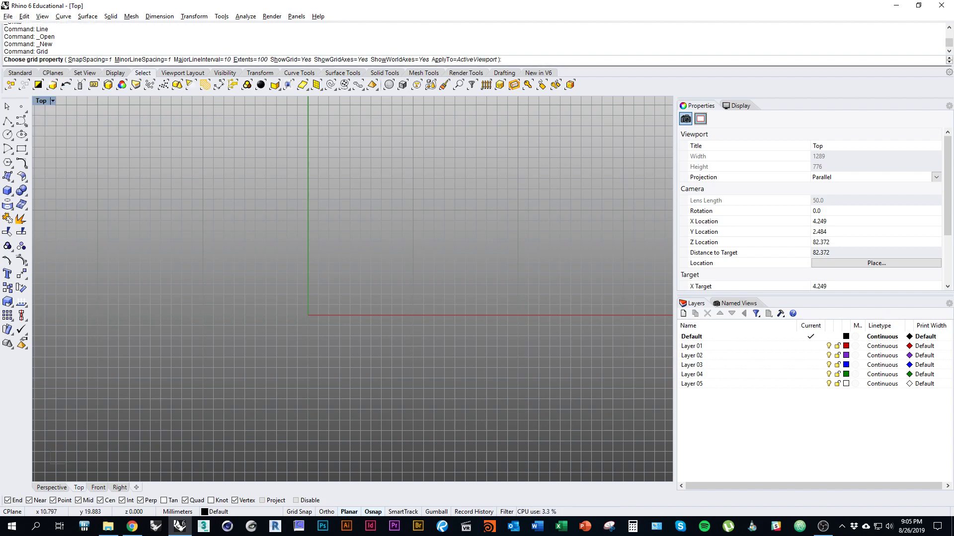
click(290, 59)
right_drag(382, 251, 378, 210)
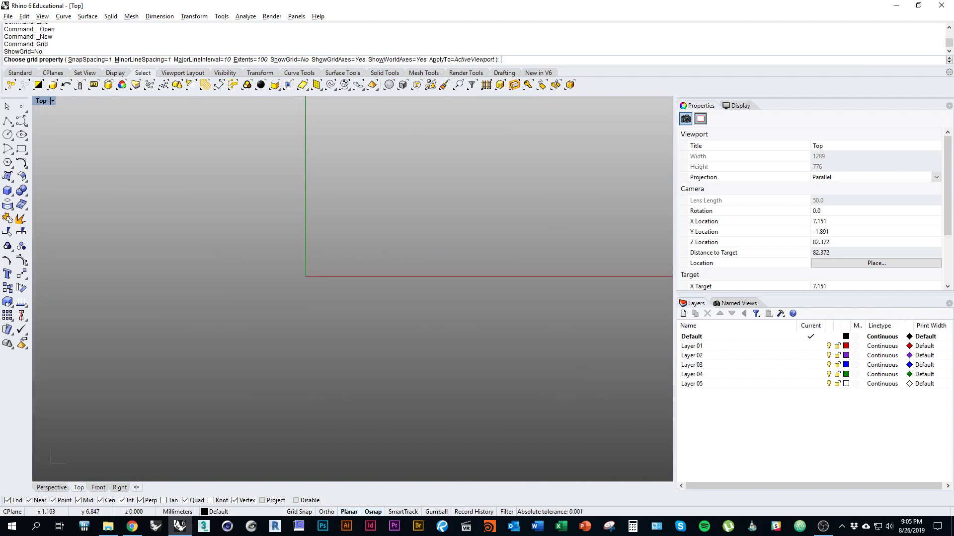
scroll(378, 209, down, 4)
right_click(379, 210)
right_drag(440, 173, 311, 278)
scroll(333, 290, down, 2)
scroll(303, 298, up, 5)
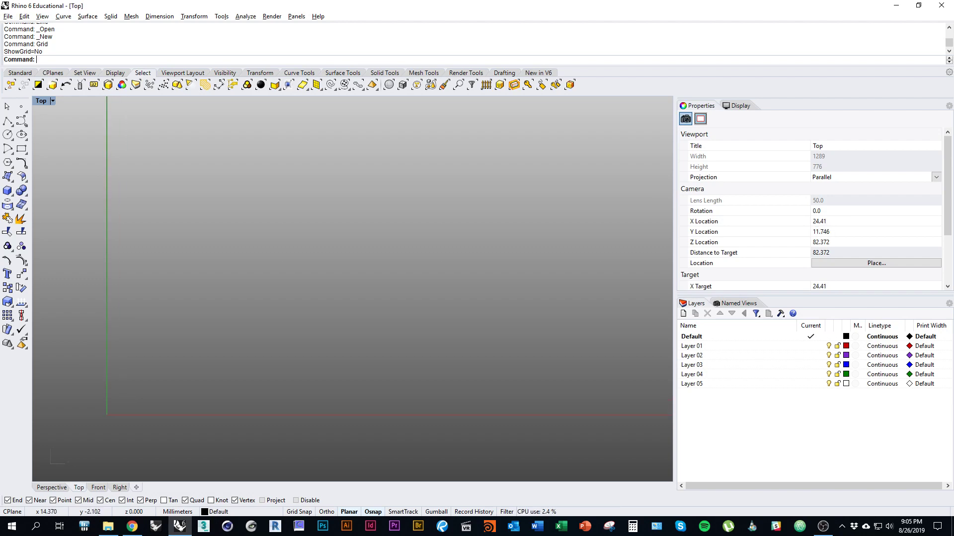
Step: Set the document's model units to Inches
text(Units)
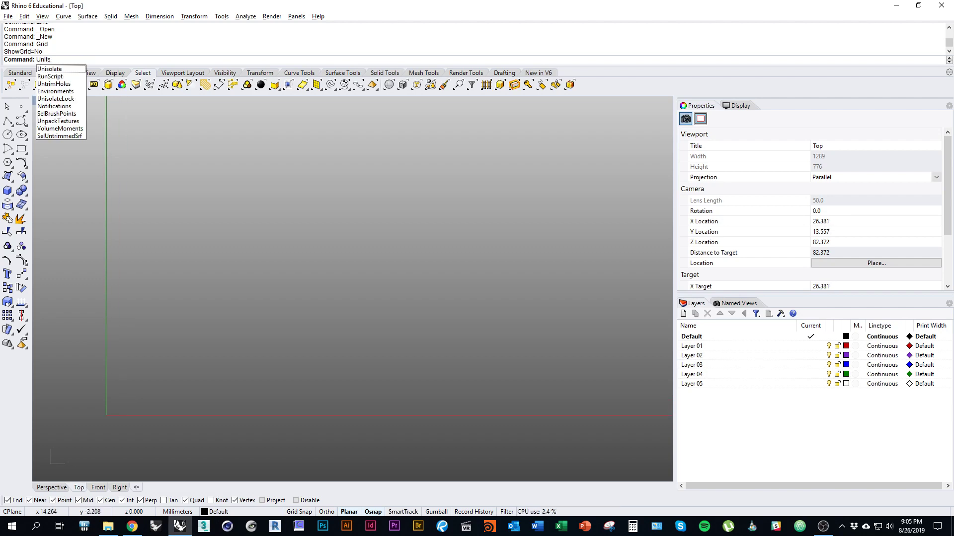
key(Return)
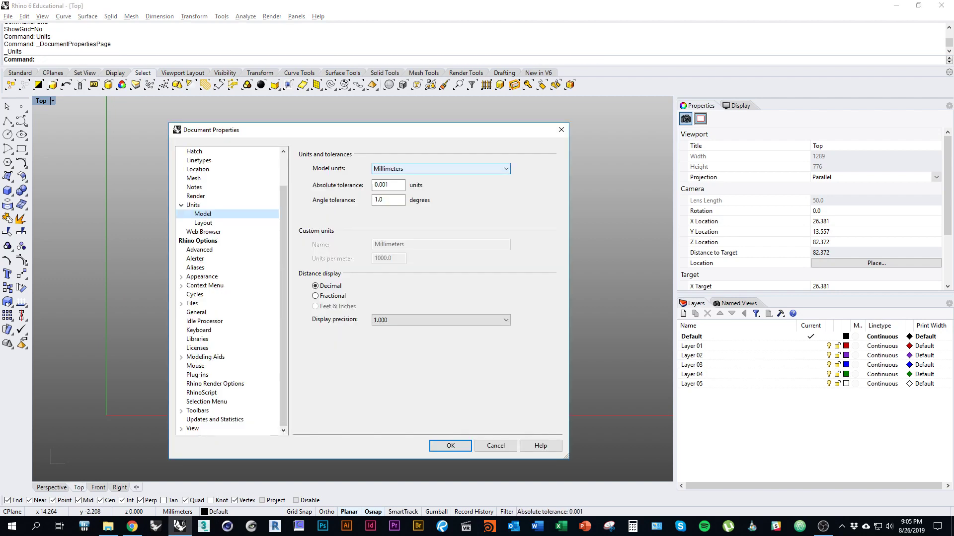
click(441, 169)
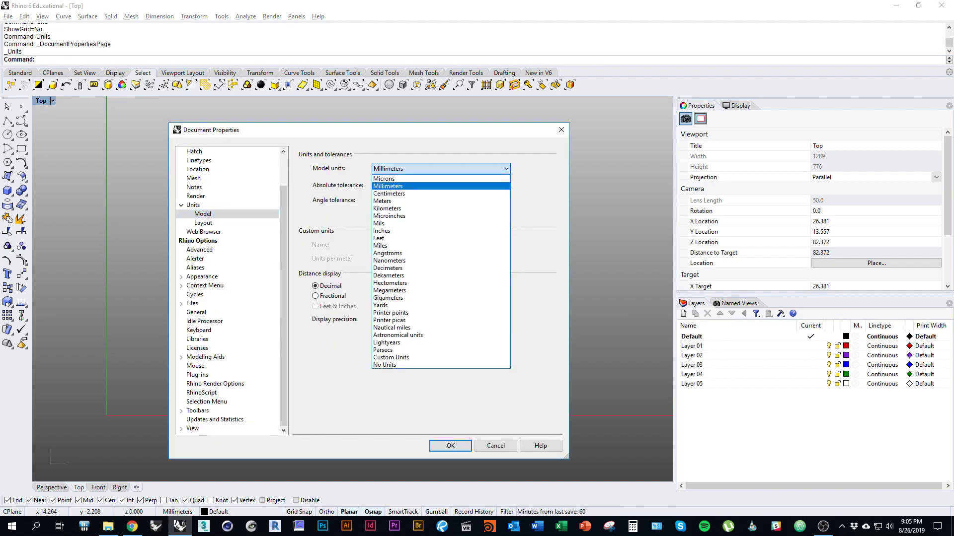
key(Down)
key(Down)
key(Down)
key(Down)
key(Down)
key(Down)
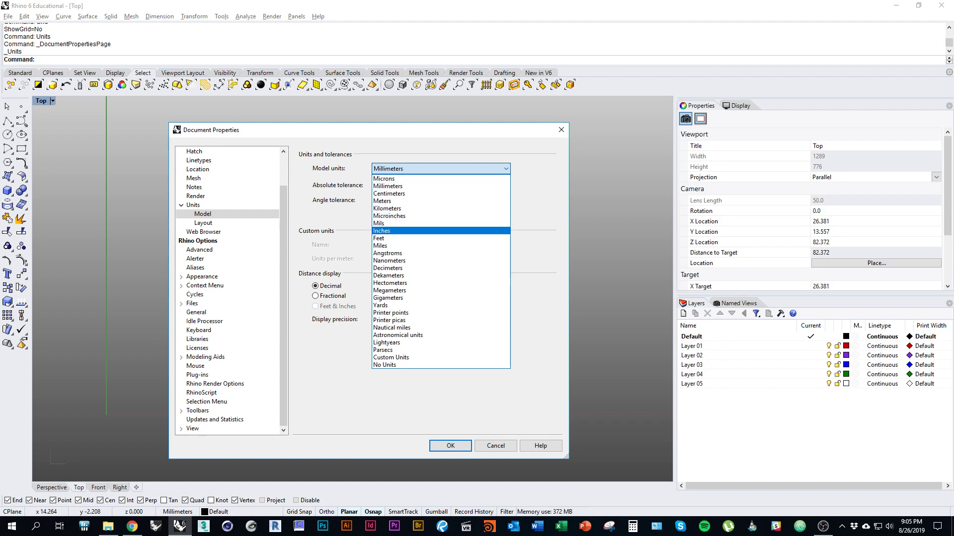
key(Return)
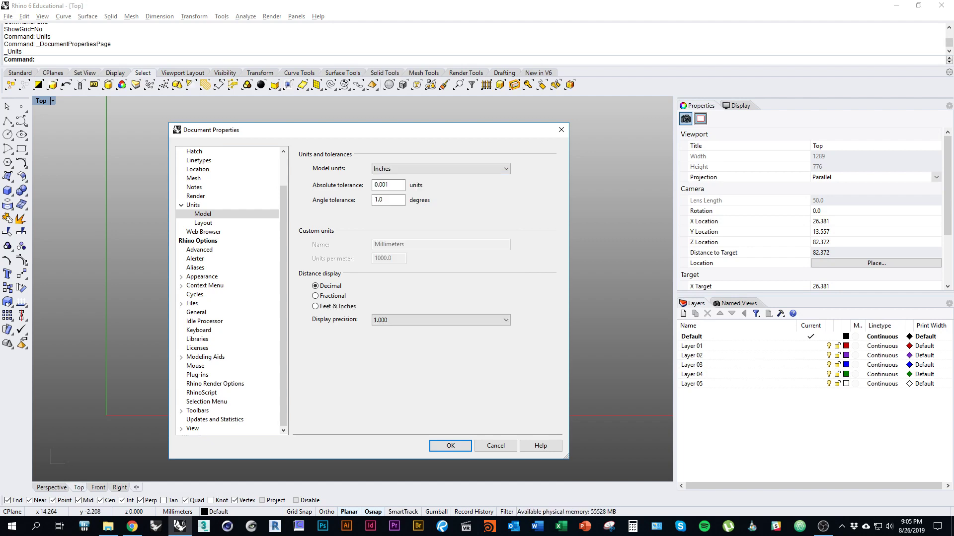
key(Return)
Step: Draw a horizontal line 6 inches long above the X axis and to the right of the Y axis
right_drag(413, 329, 363, 379)
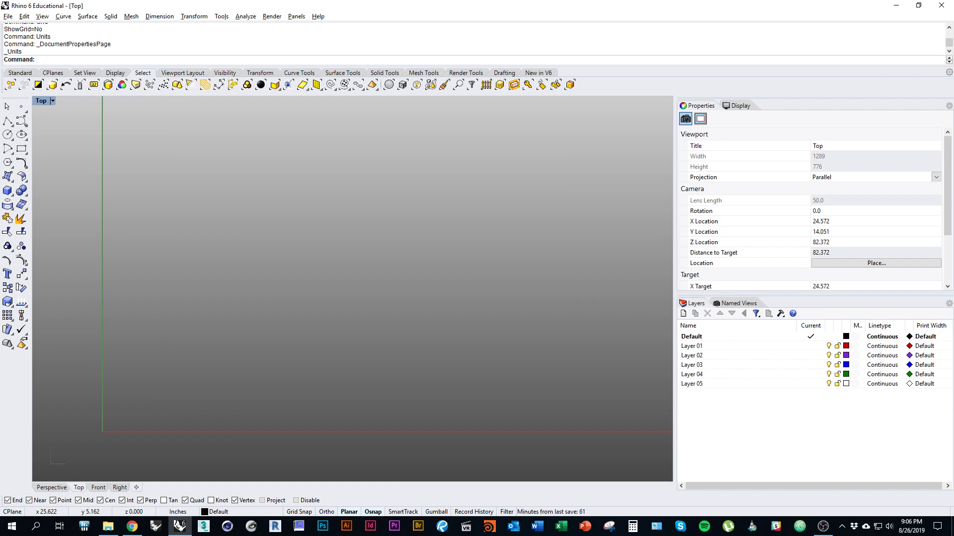
text(Line)
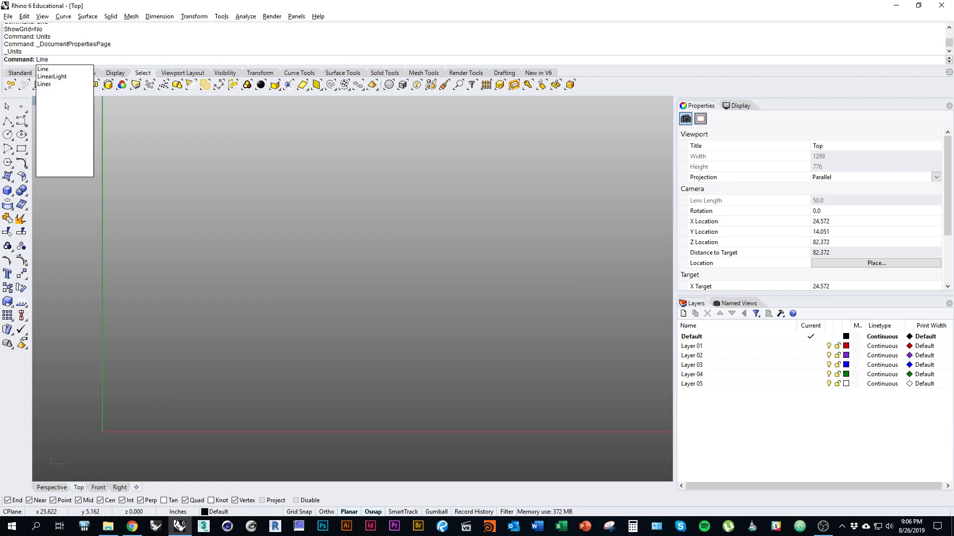
key(Return)
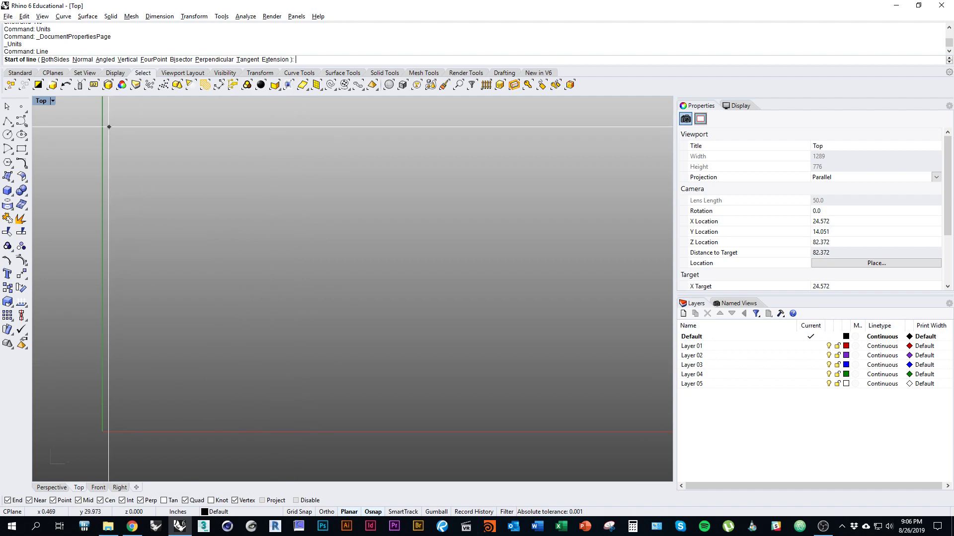
click(262, 335)
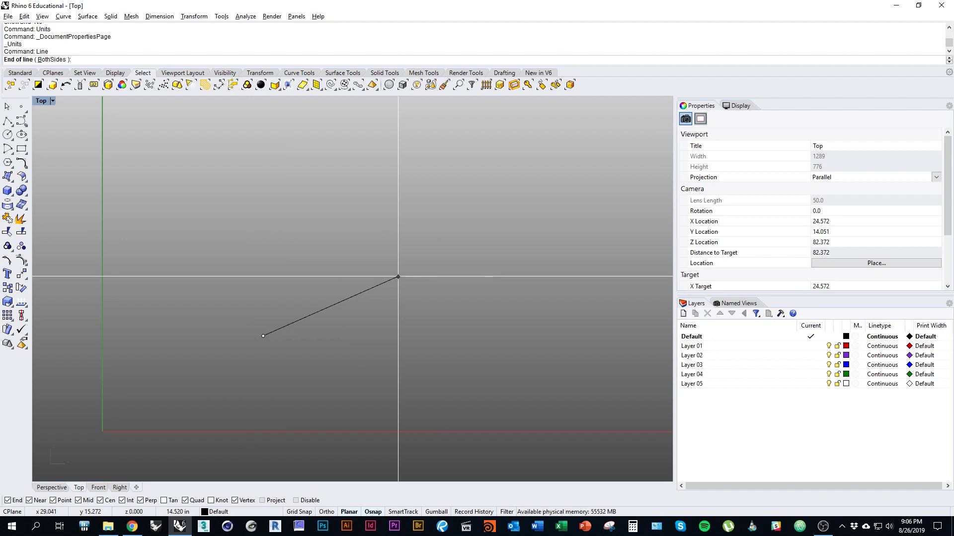
text(6)
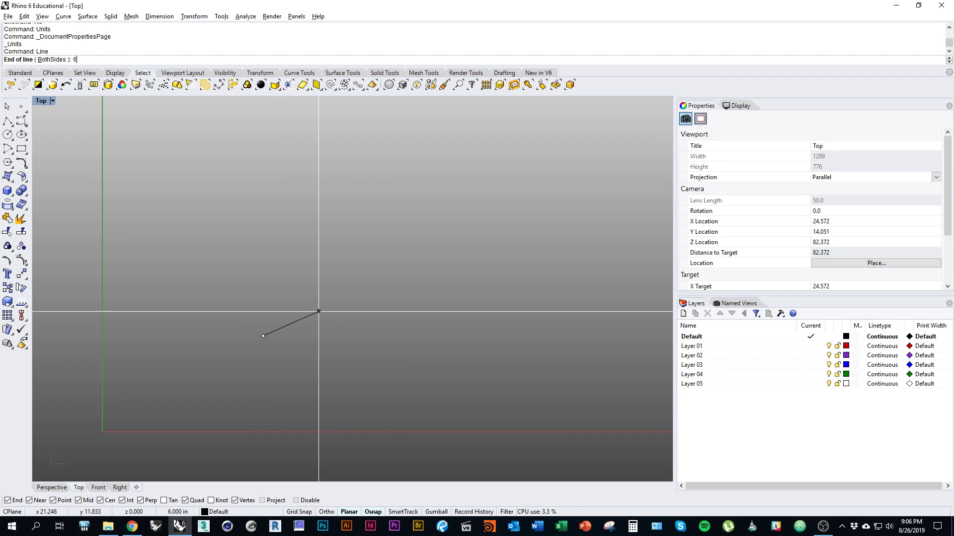
key(Return)
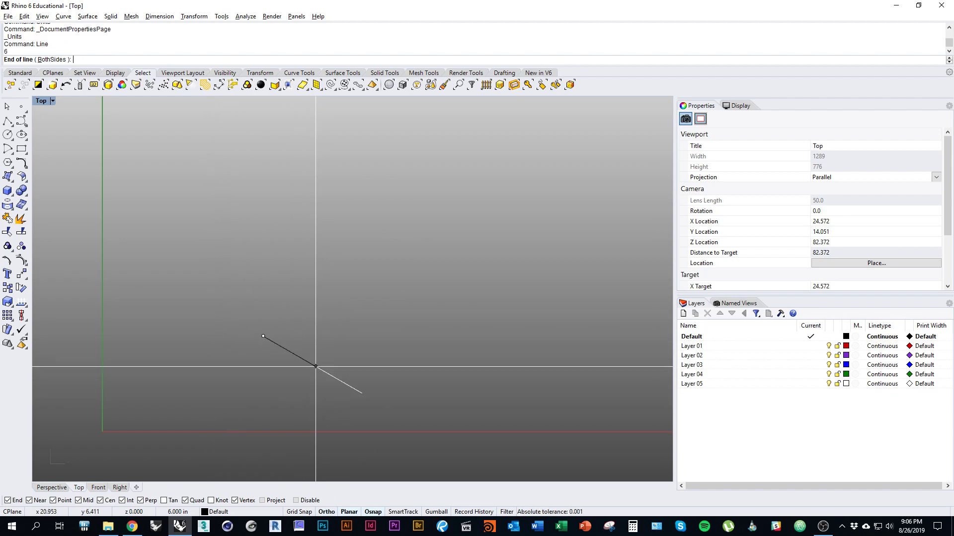
key(F8)
key(F8)
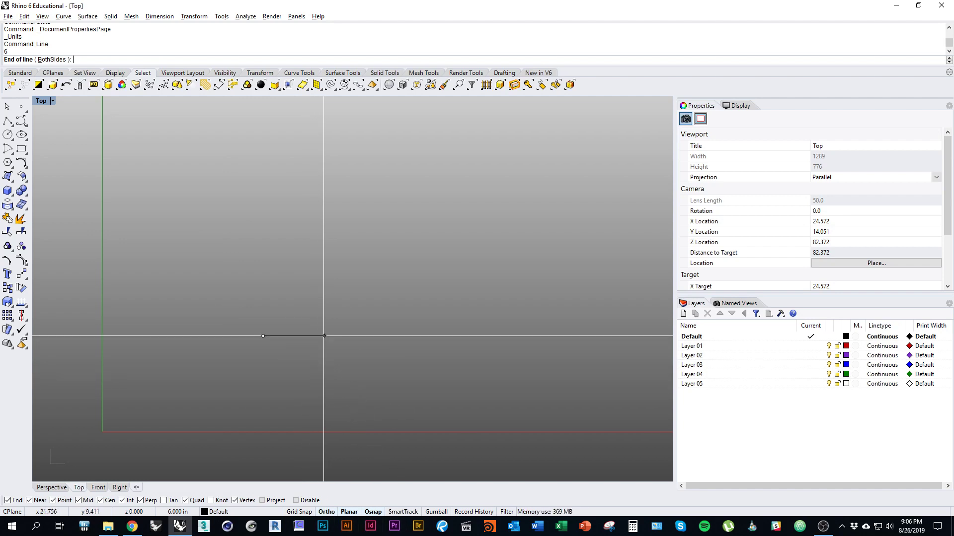
key(F8)
click(324, 336)
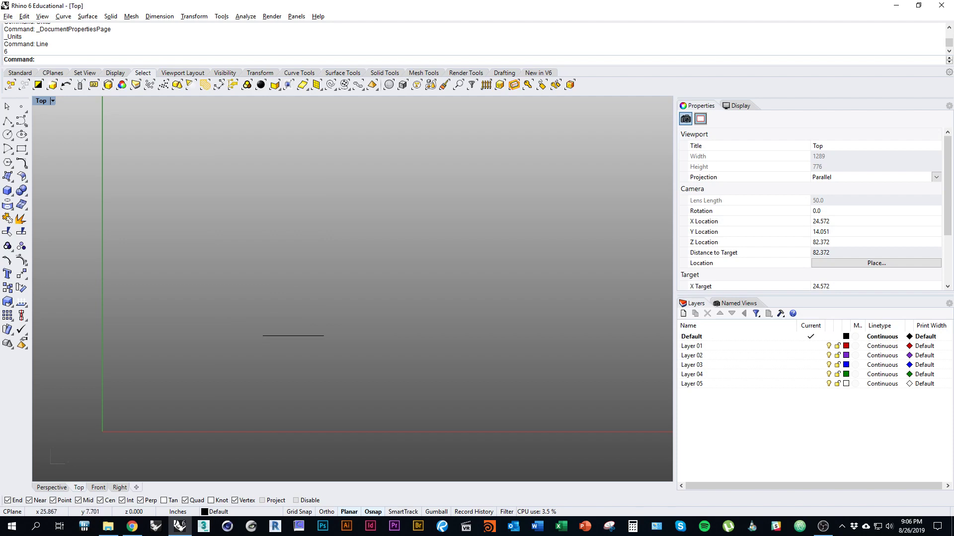
Step: Draw an arc tangent to the line at its right end, with an 18-inch radius, keeping the right-hand half circle
right_drag(302, 351, 294, 371)
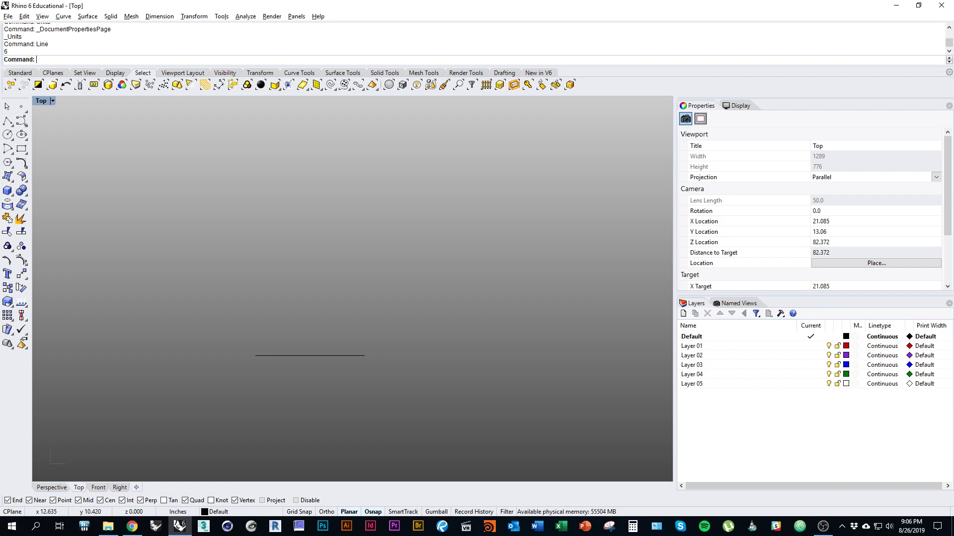
text(arc)
key(Return)
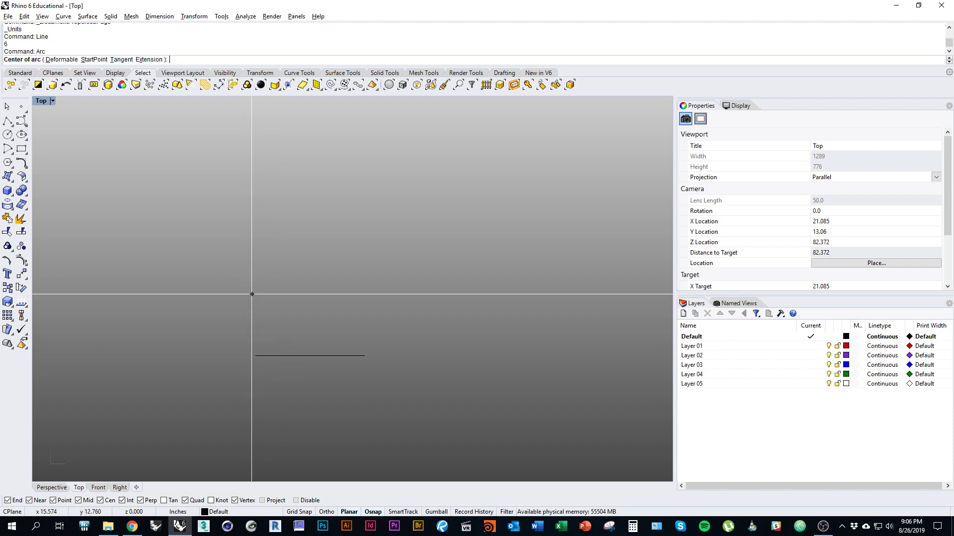
scroll(249, 328, down, 2)
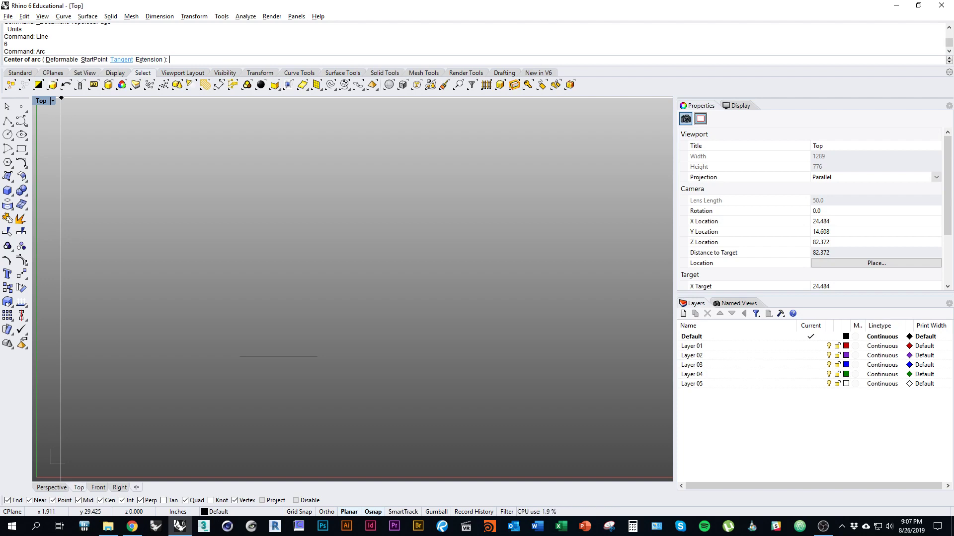
click(122, 59)
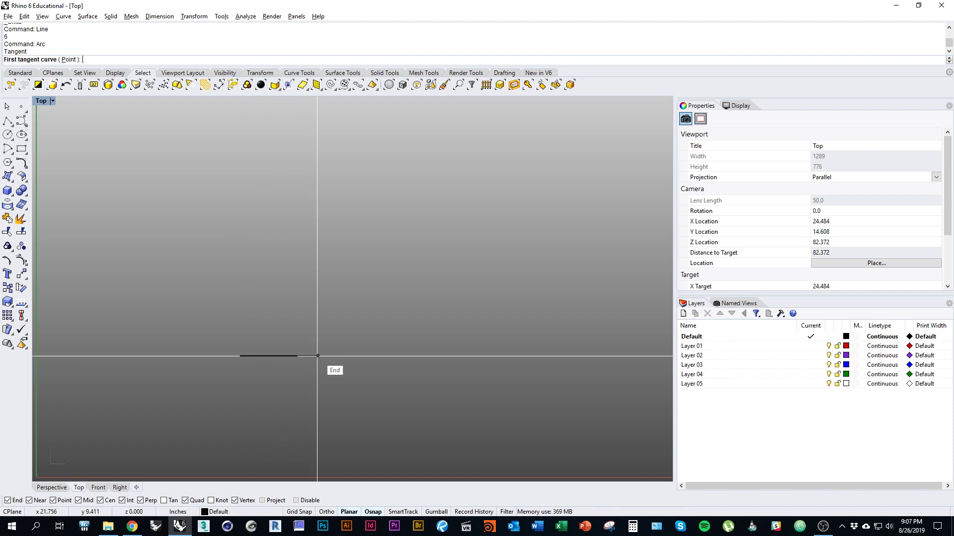
scroll(323, 375, up, 3)
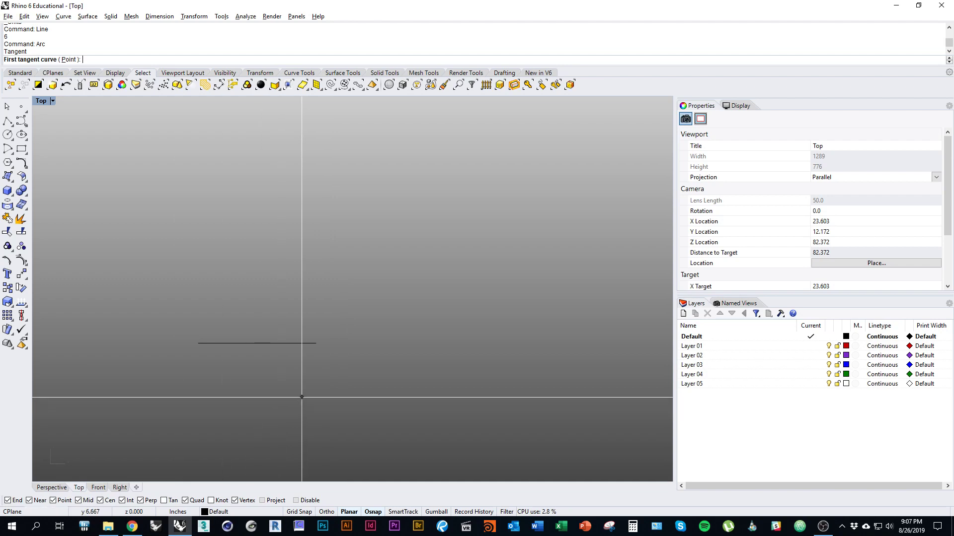
right_drag(260, 416, 334, 411)
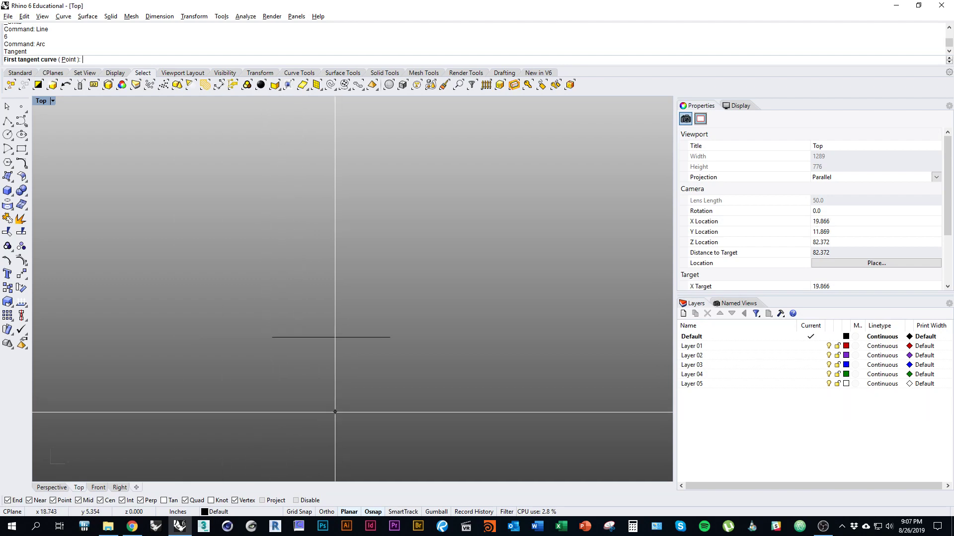
click(390, 337)
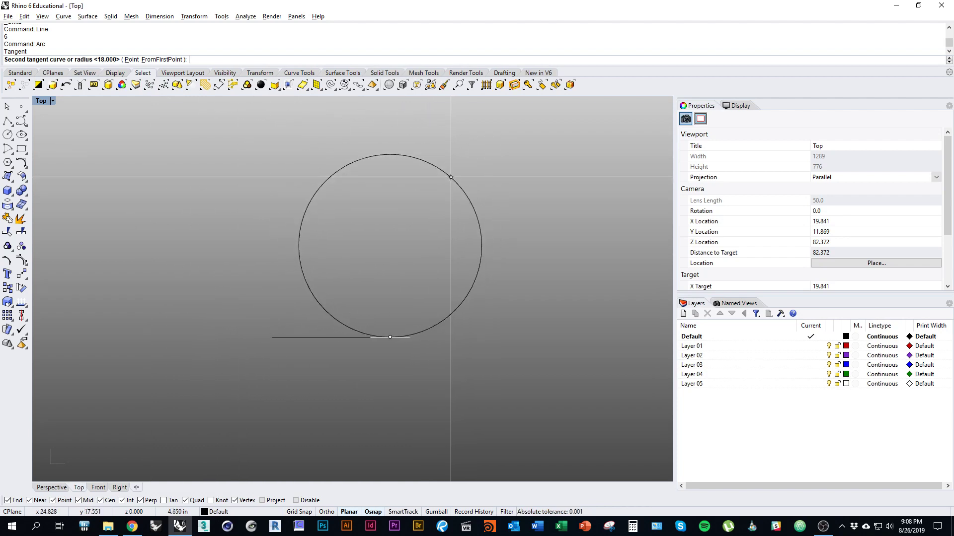
text(18)
key(Return)
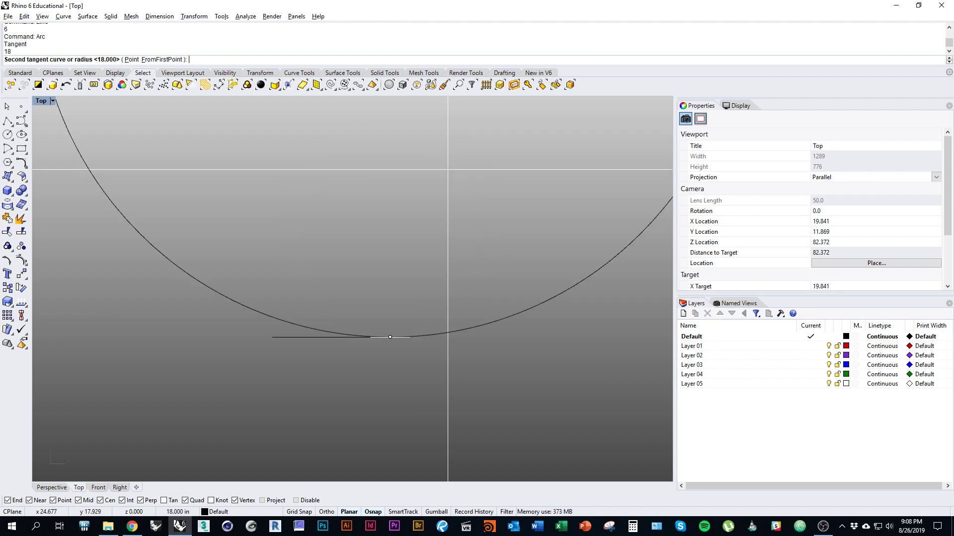
right_drag(409, 249, 401, 318)
scroll(400, 316, down, 10)
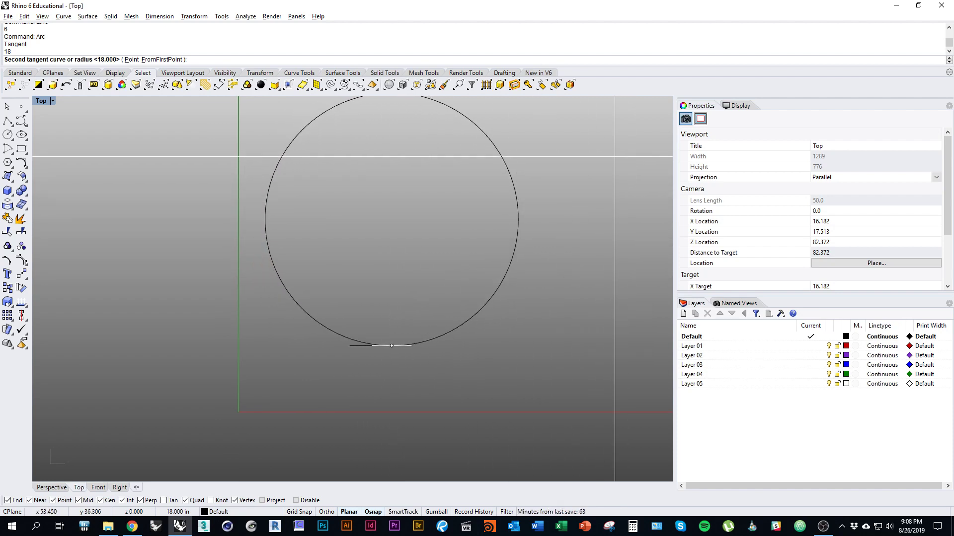
key(Return)
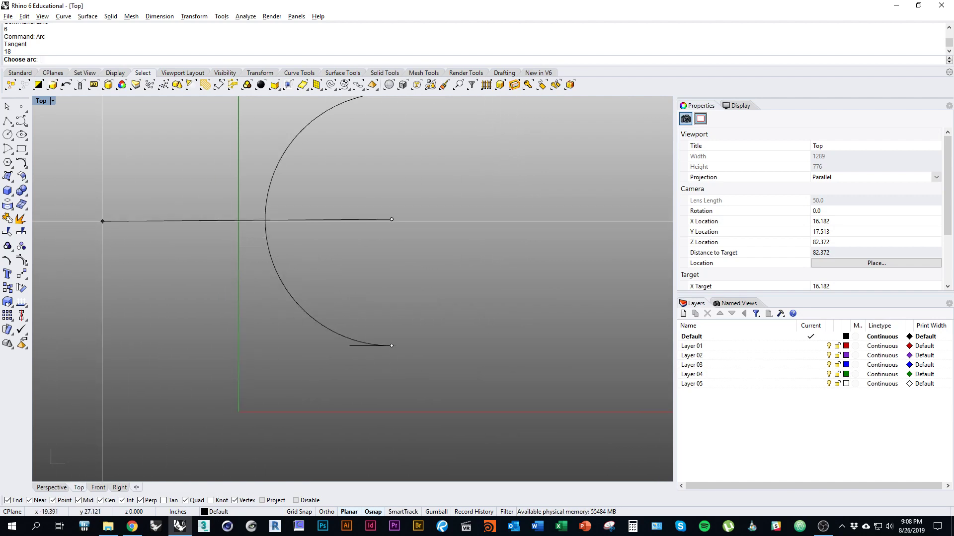
click(580, 217)
right_drag(408, 282, 407, 312)
right_drag(596, 222, 629, 196)
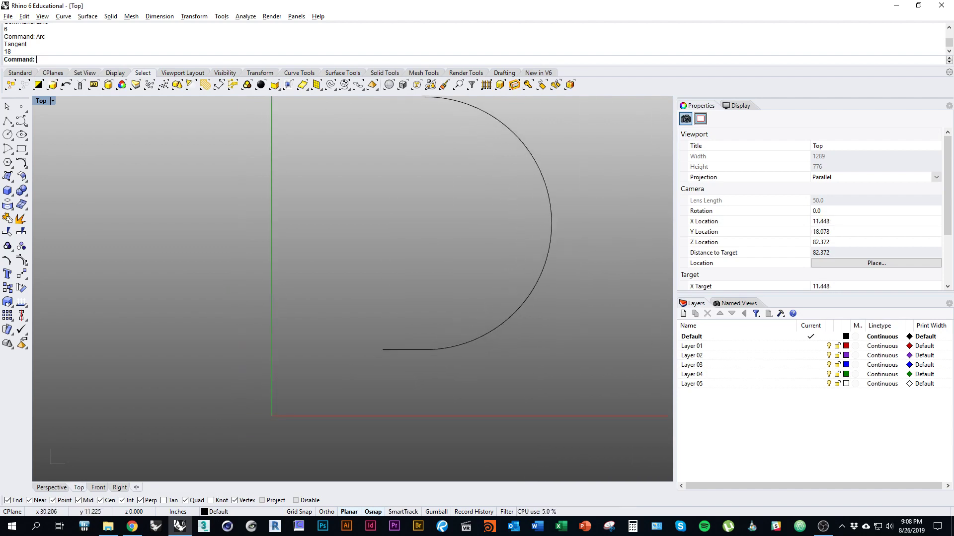
Step: Select the arc and the line in turn to examine them and their tangent junction, and clear the selection
click(551, 224)
right_drag(478, 241, 480, 283)
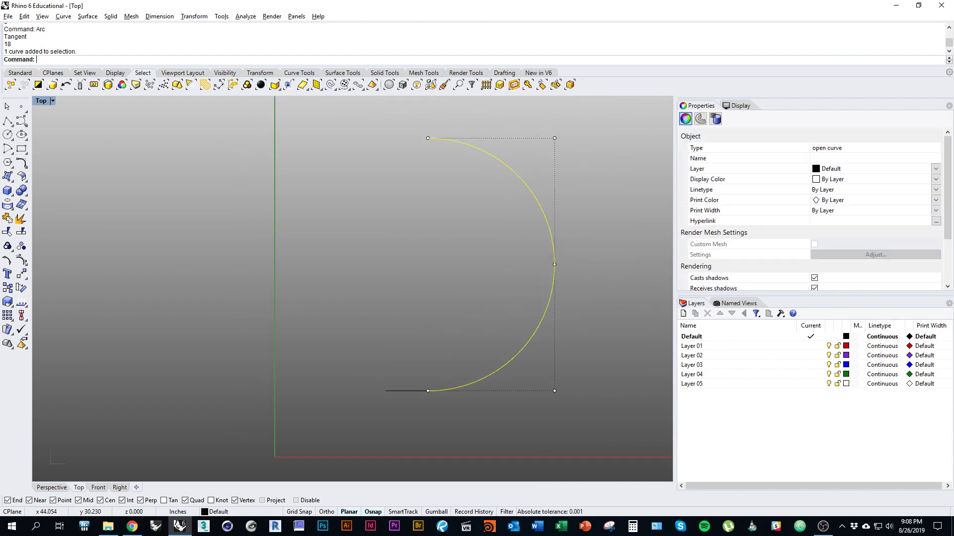
scroll(422, 406, up, 5)
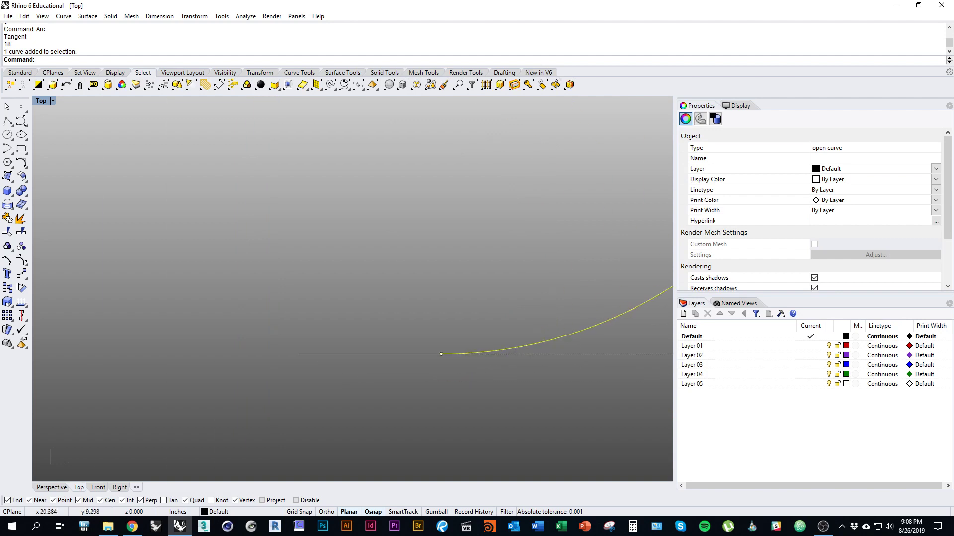
click(370, 354)
scroll(384, 372, down, 4)
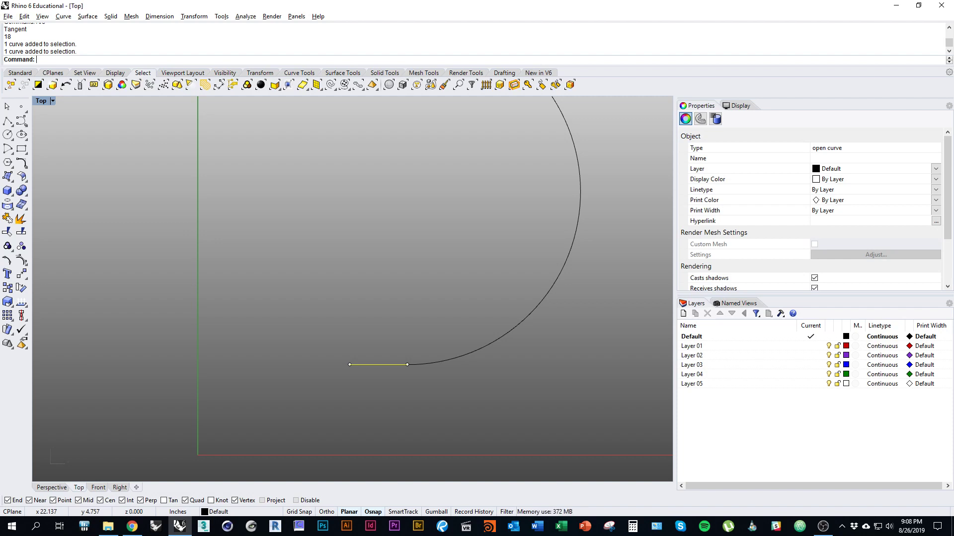
key(Escape)
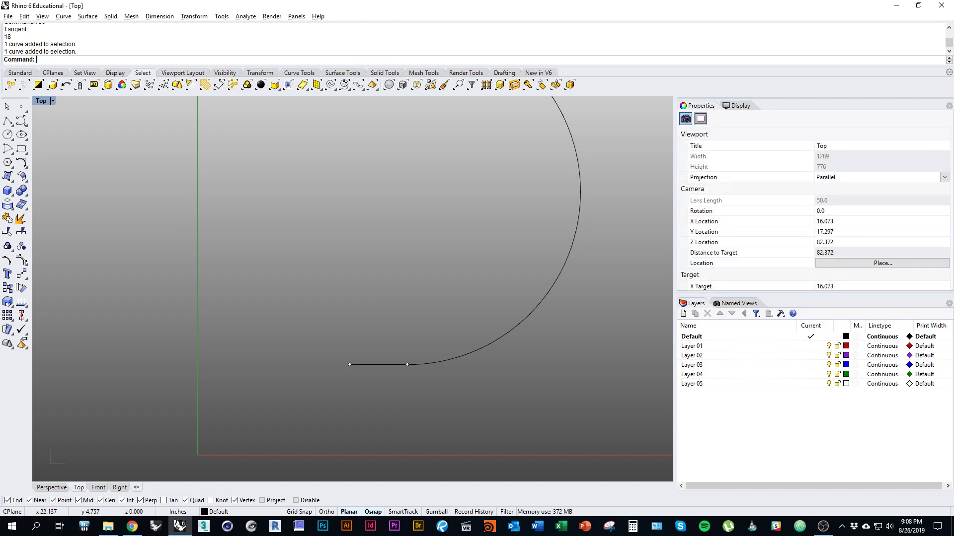
scroll(369, 428, down, 2)
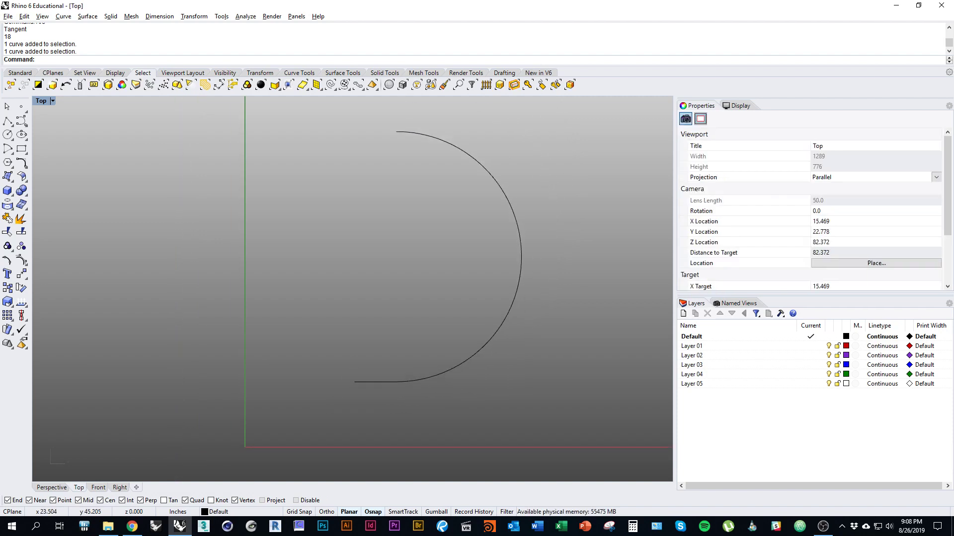
click(408, 133)
click(375, 382)
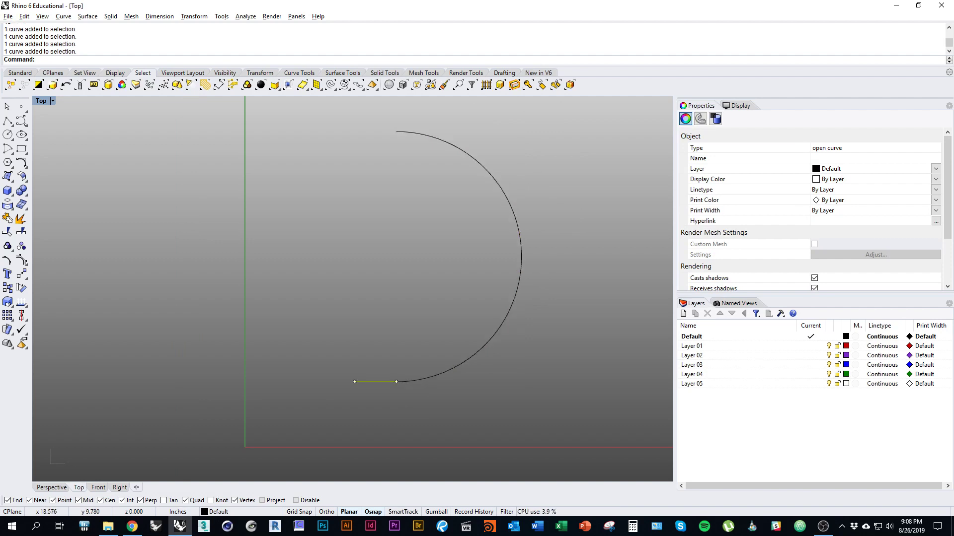
scroll(357, 423, up, 4)
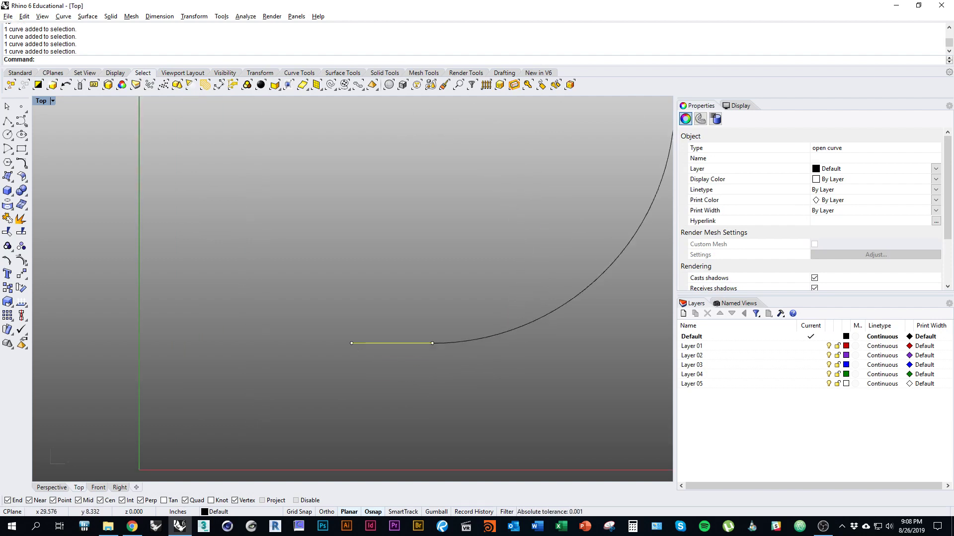
text(mirror)
key(Return)
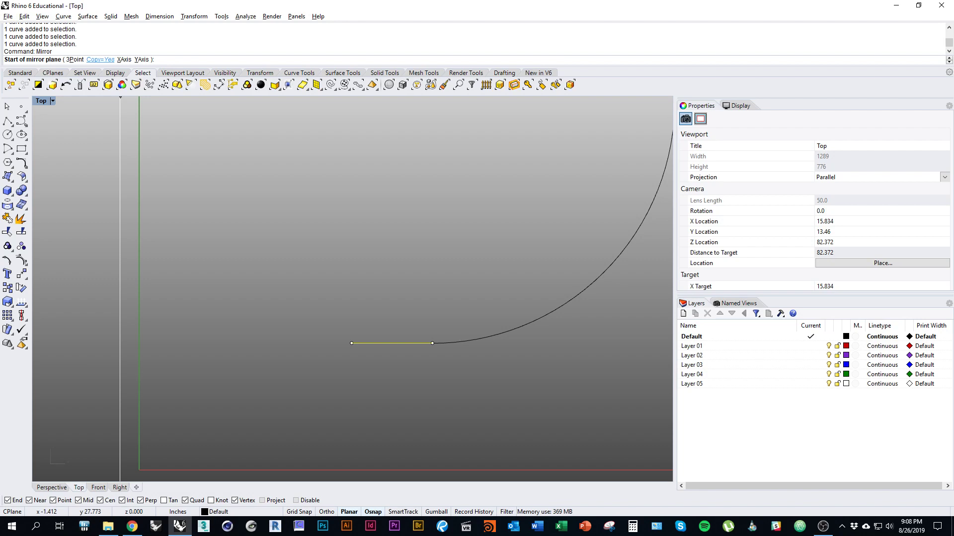
click(391, 344)
key(Escape)
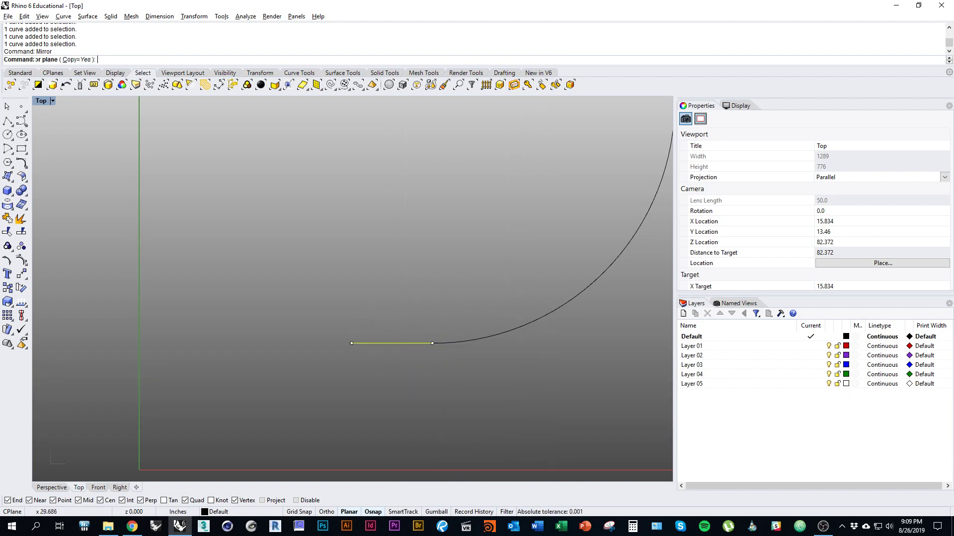
key(Escape)
Step: Mirror the arc as a copy to the opposite end of the line, across a vertical axis through the line's midpoint
right_drag(597, 365, 566, 383)
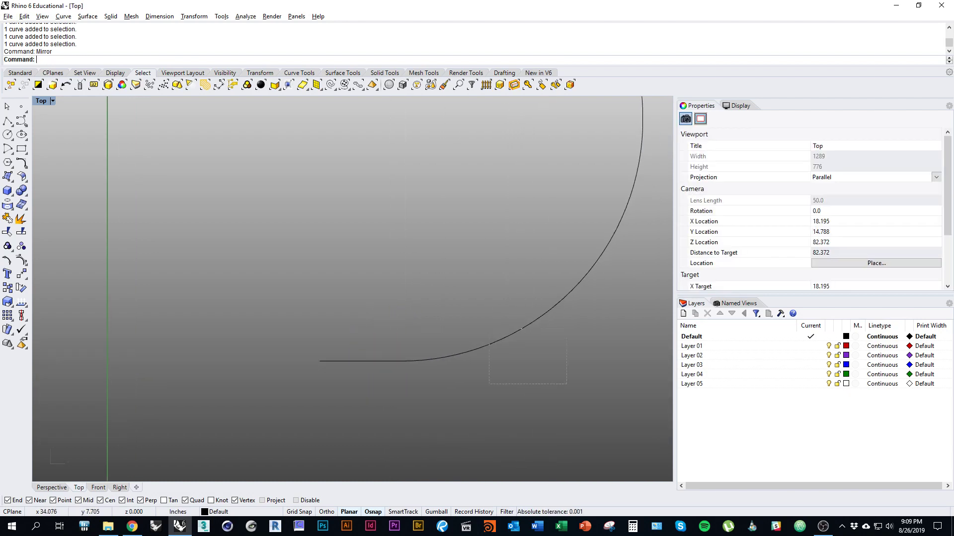
drag(567, 383, 489, 329)
key(Return)
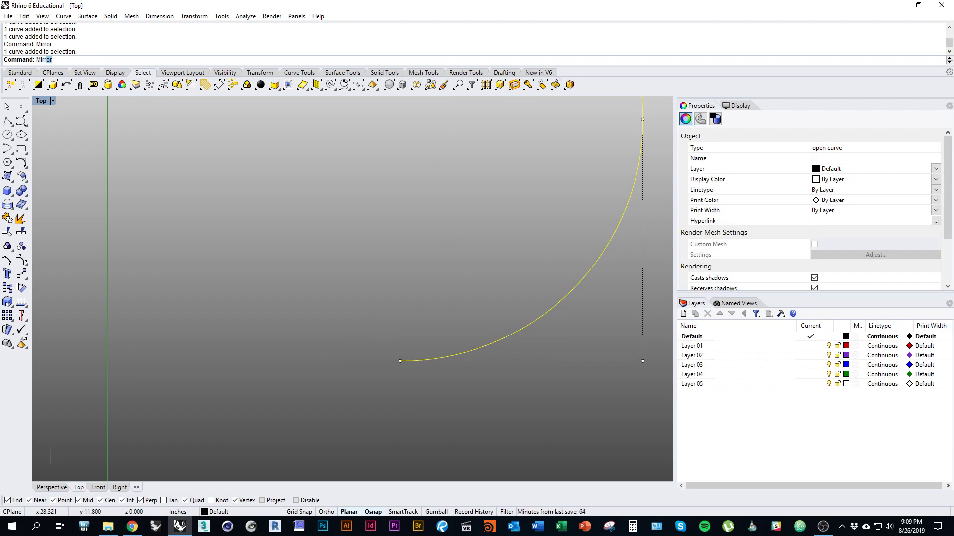
click(360, 361)
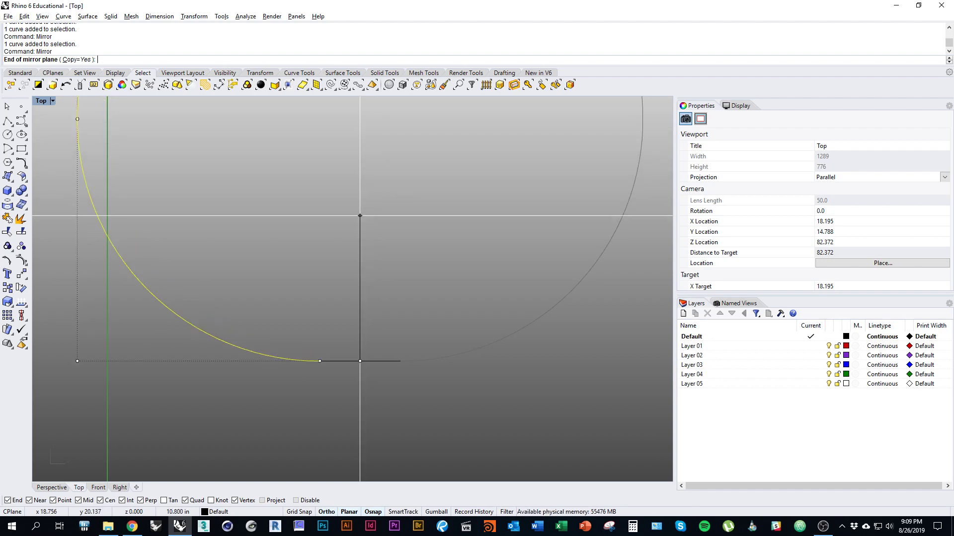
click(360, 174)
right_drag(377, 254, 377, 329)
scroll(377, 329, down, 5)
scroll(372, 388, up, 5)
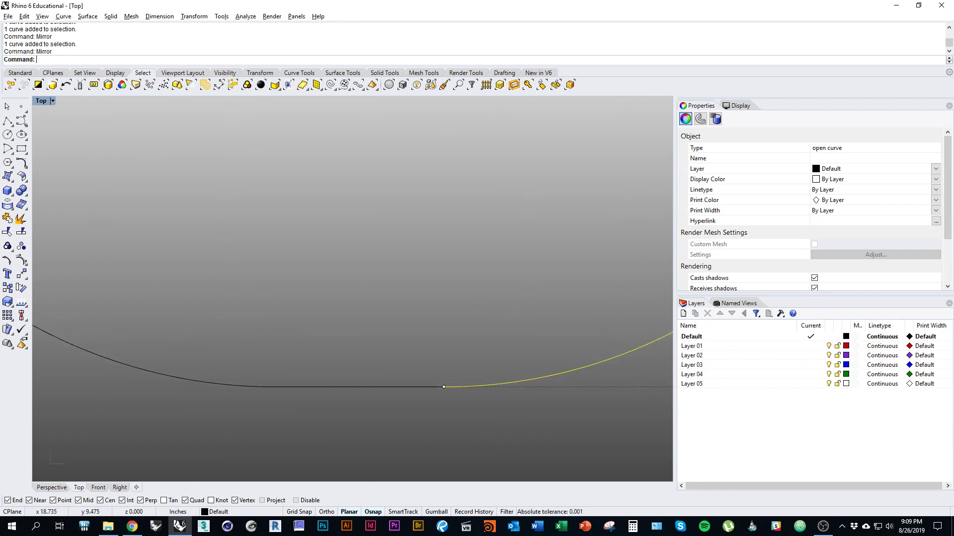
Step: Select the line and both arcs in turn to examine the symmetrical curve and its tangent junctions, and clear the selection
key(Escape)
click(356, 387)
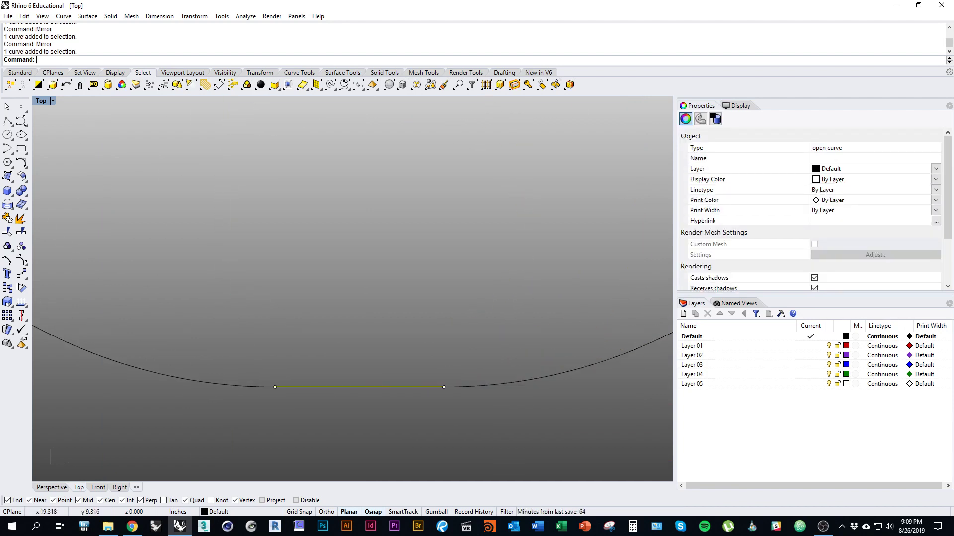
scroll(350, 344, down, 3)
click(238, 370)
key(Escape)
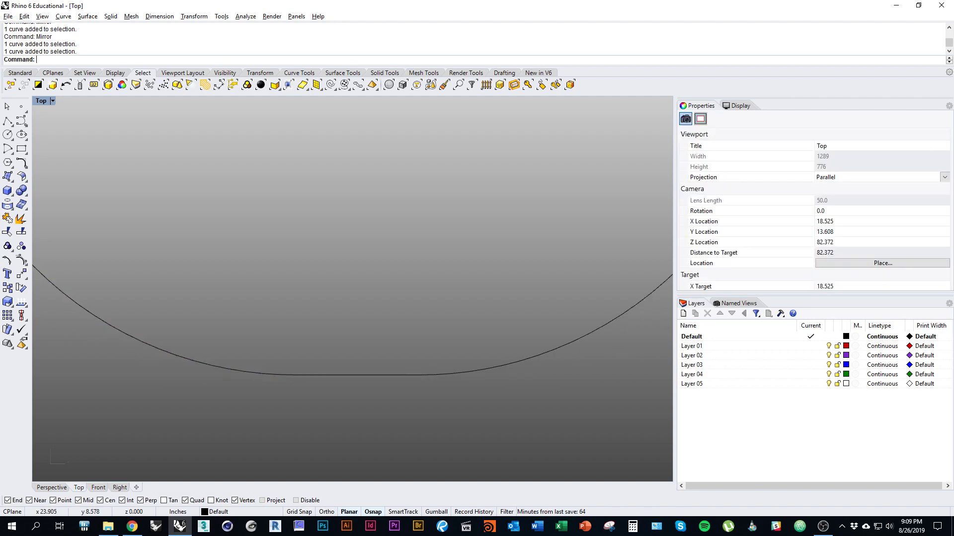
click(487, 369)
click(224, 368)
scroll(224, 372, down, 3)
key(Escape)
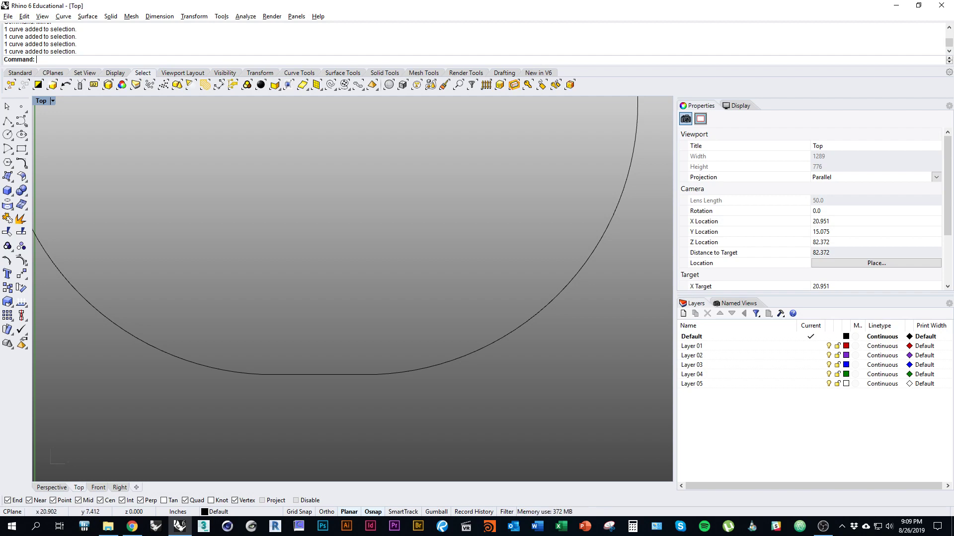
right_drag(352, 406, 402, 391)
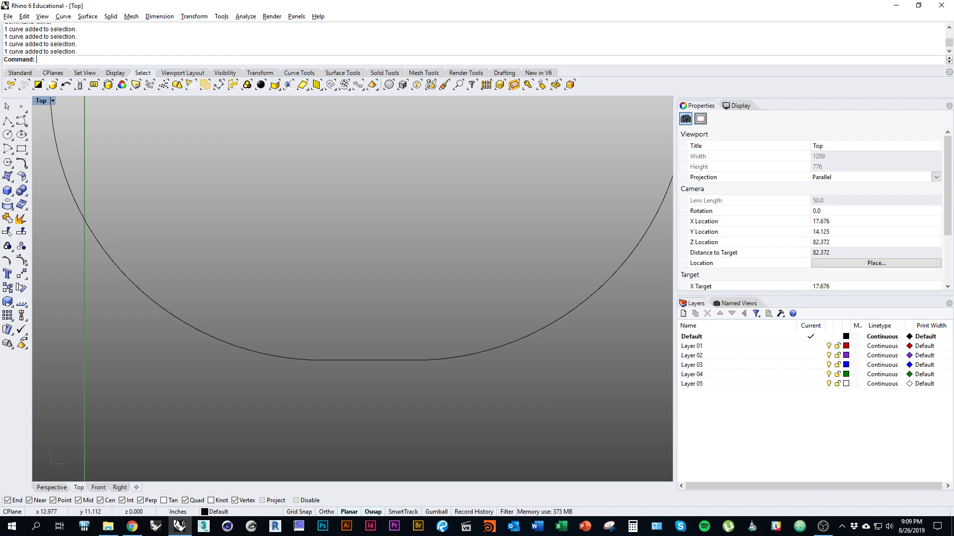
drag(273, 326, 505, 419)
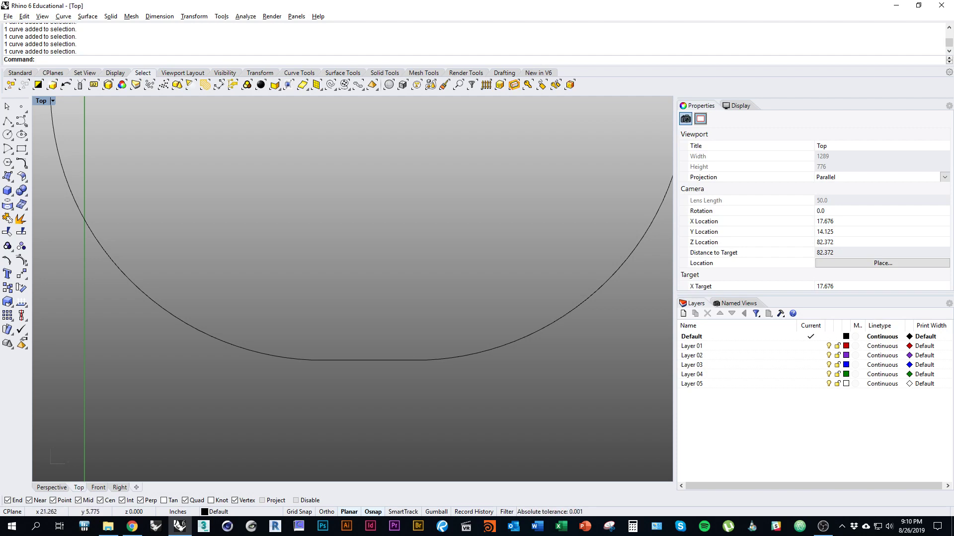
Step: Draw a rectangle centered on the line's midpoint, 16 inches long, with a freely picked height enclosing the lower curve
text(Rectangl)
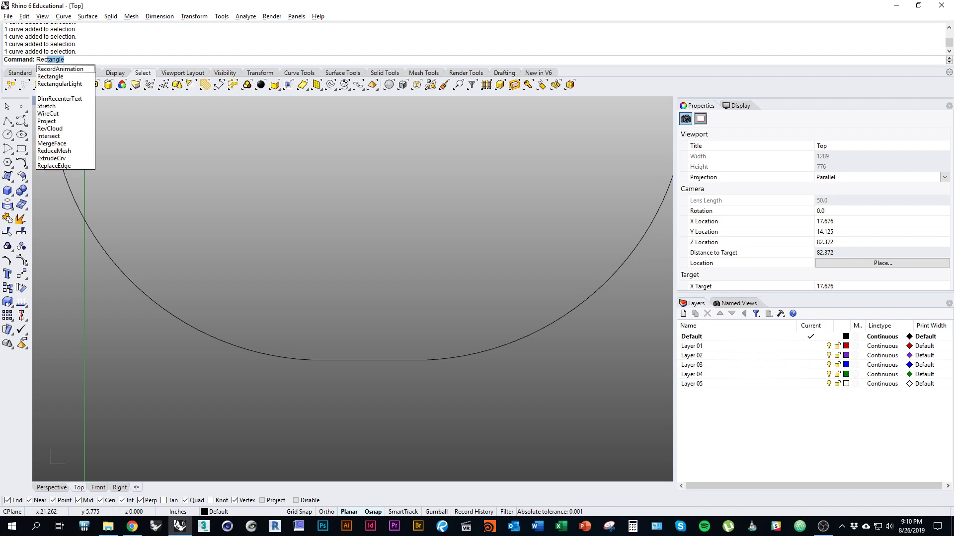
text(e)
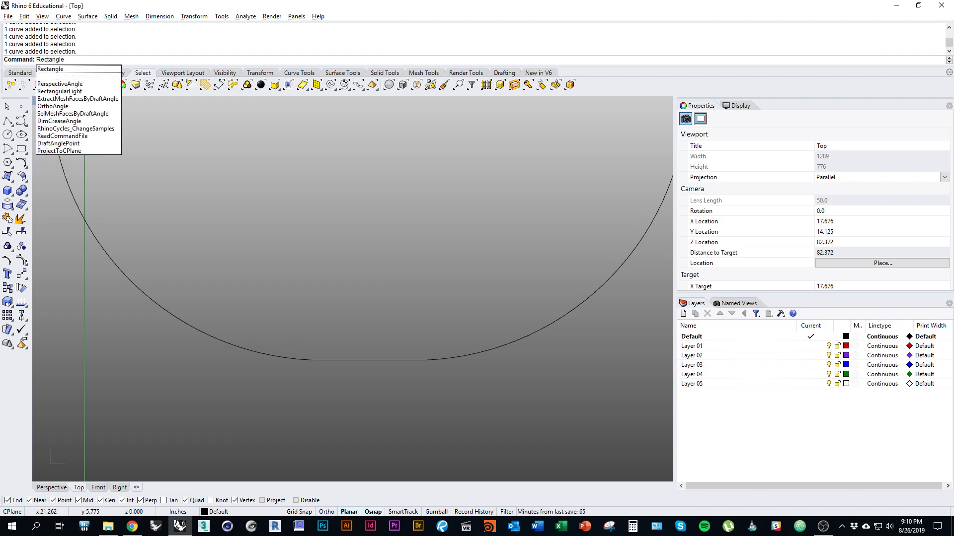
key(Return)
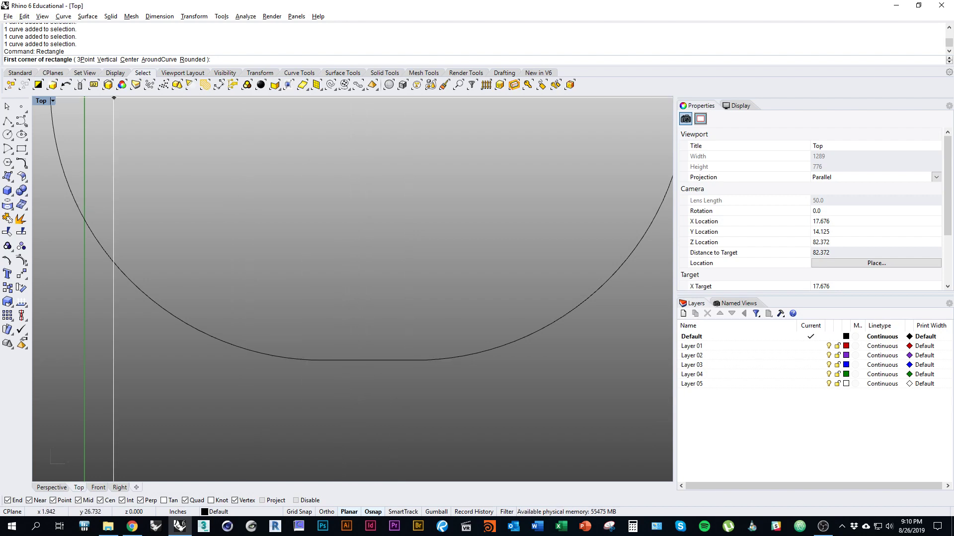
click(130, 60)
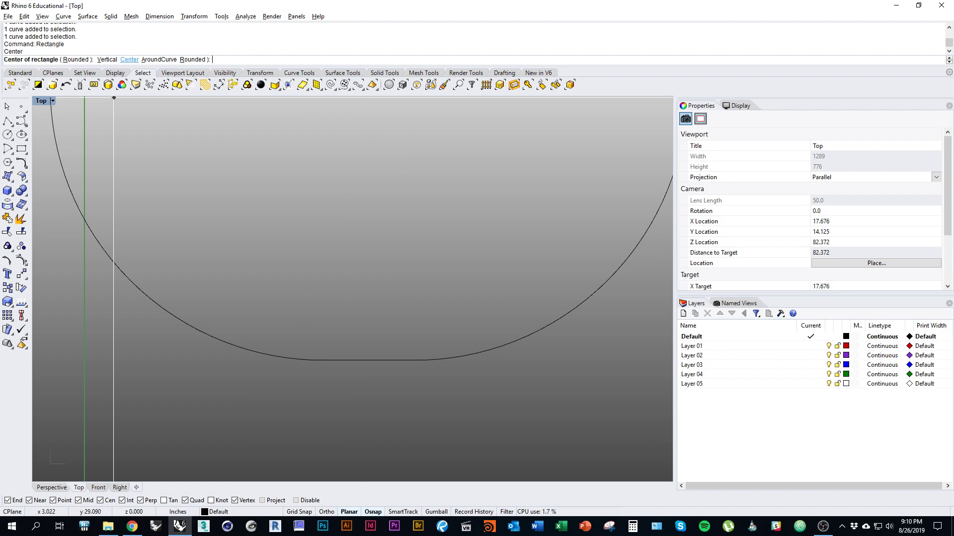
click(369, 360)
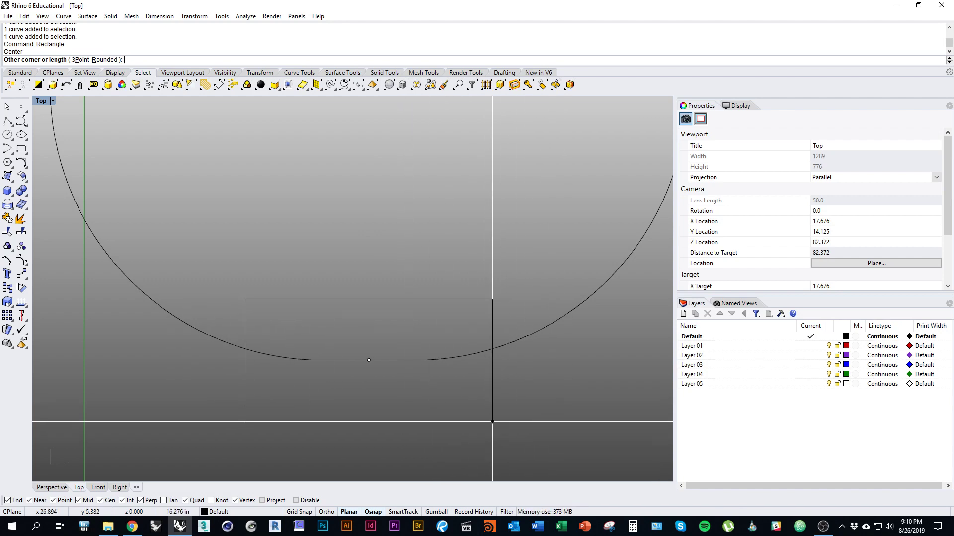
text(16)
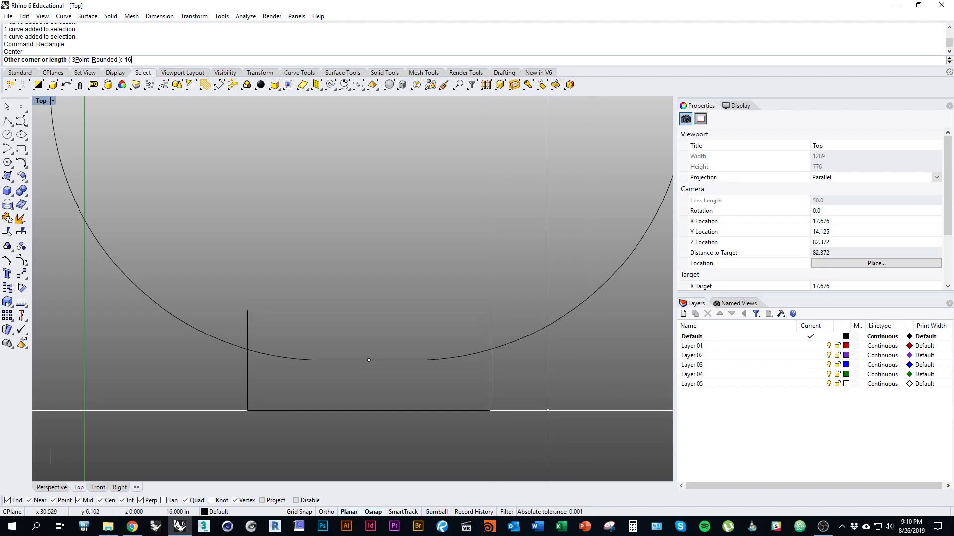
key(Return)
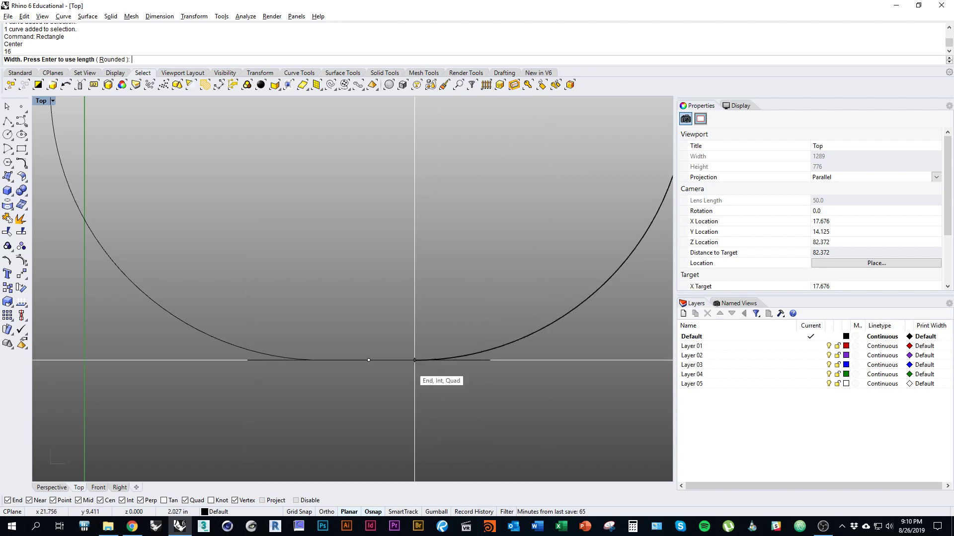
click(397, 293)
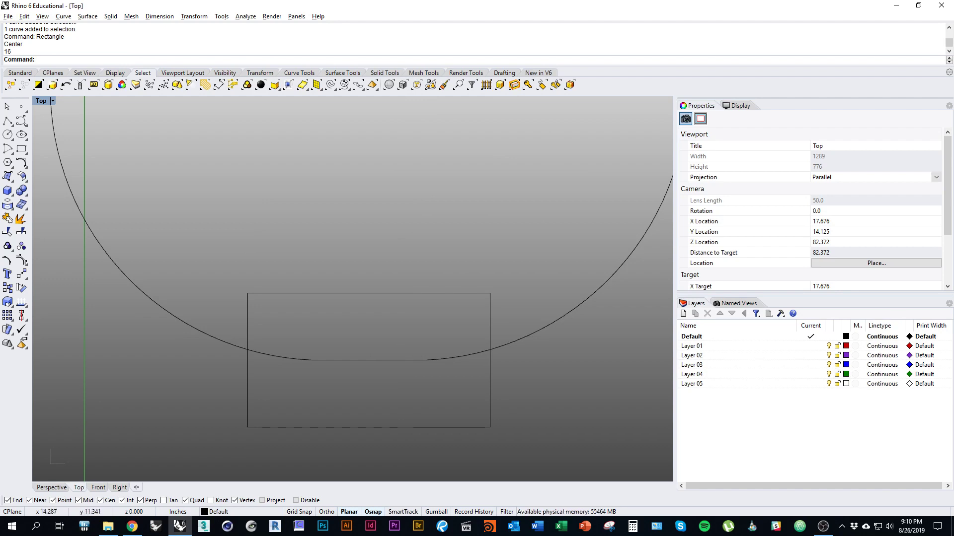
Step: Examine how the two arcs cross the rectangle's sides and continue beyond it, leaving nothing selected
click(217, 338)
right_drag(223, 285, 215, 288)
key(Escape)
right_drag(364, 335, 344, 344)
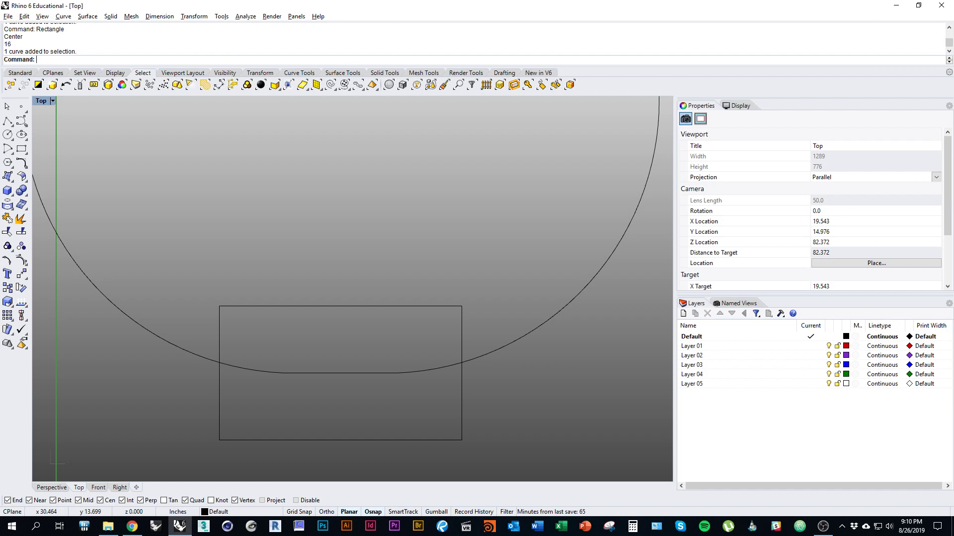
scroll(411, 320, down, 4)
right_drag(411, 321, 398, 399)
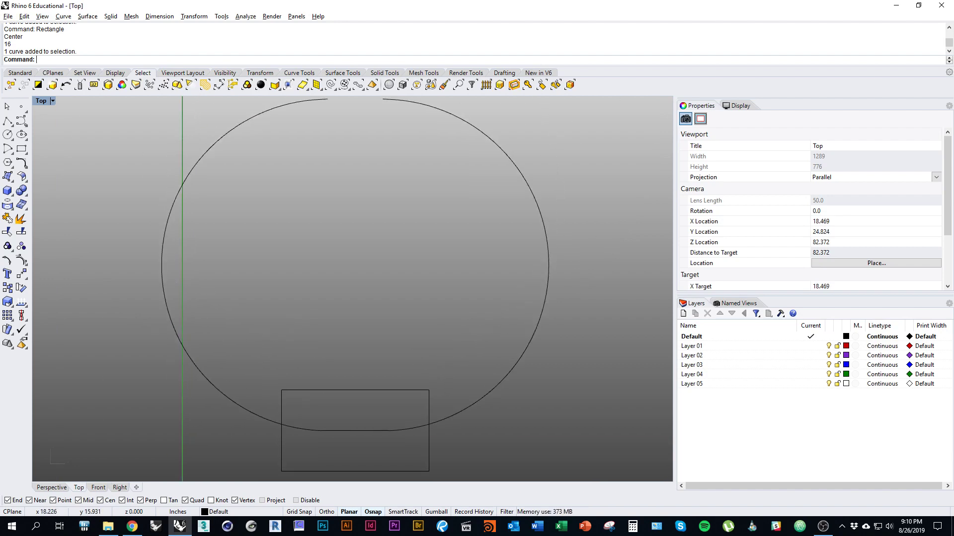
scroll(325, 401, up, 5)
right_drag(326, 403, 332, 349)
click(339, 327)
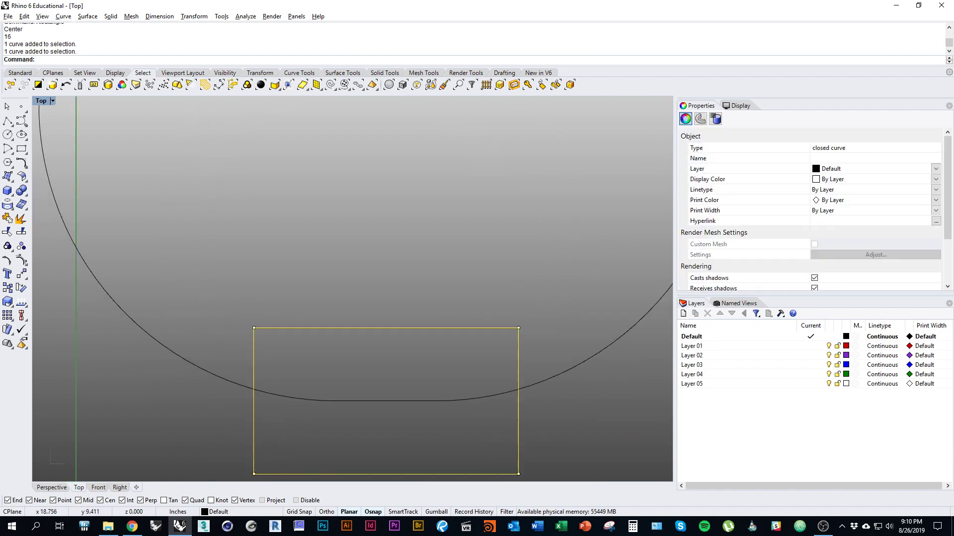
text(Trim)
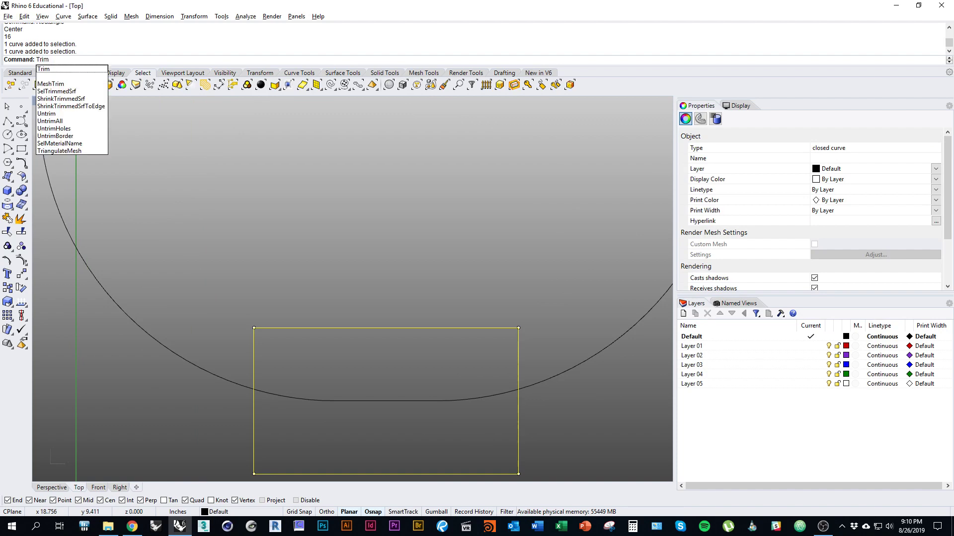
key(Return)
right_drag(298, 413, 296, 385)
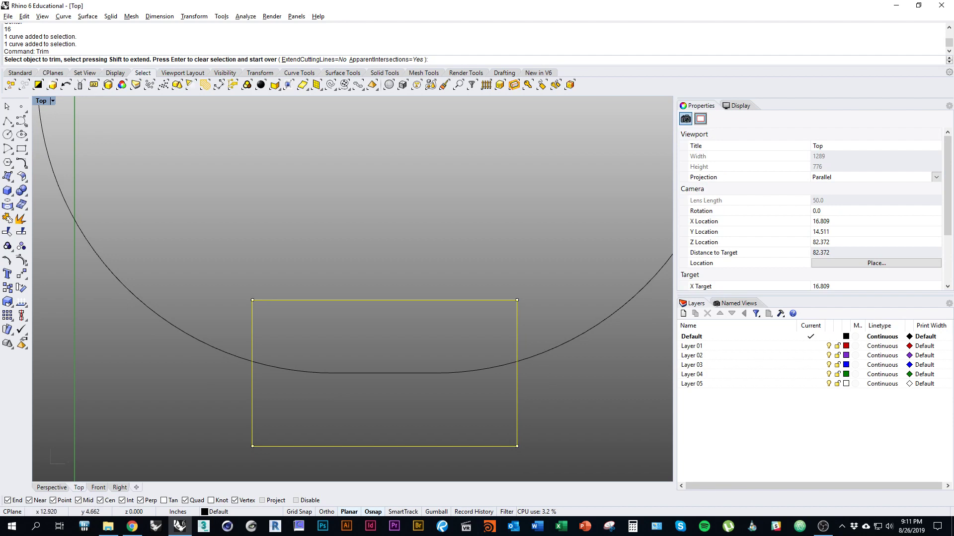
key(Escape)
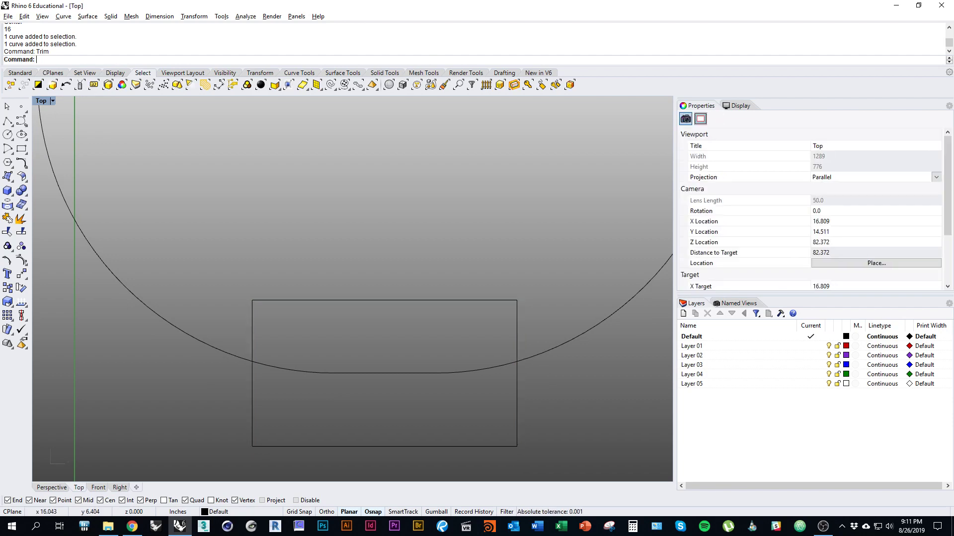
Step: Trim away the parts of both arcs outside the rectangle, using the rectangle as the cutting object
text(Trim)
key(Return)
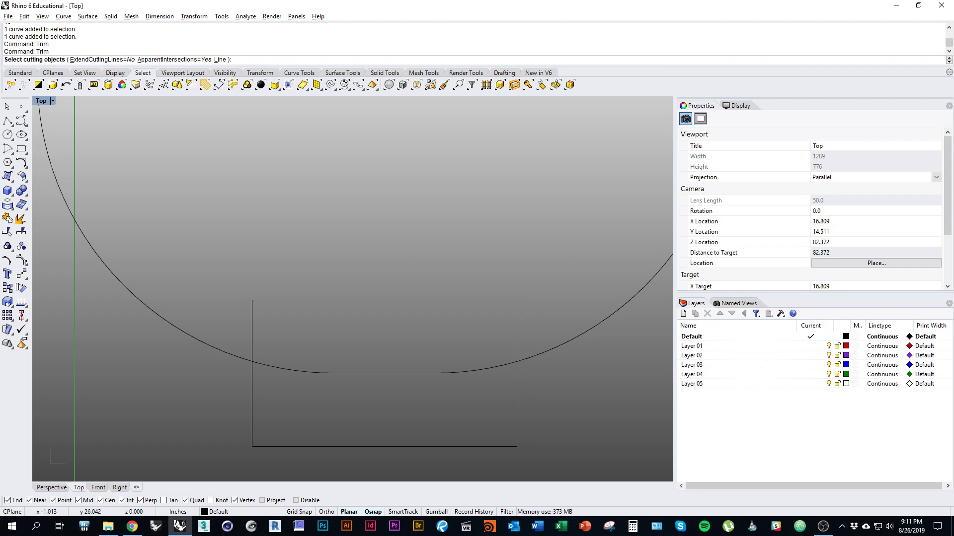
click(308, 301)
key(Return)
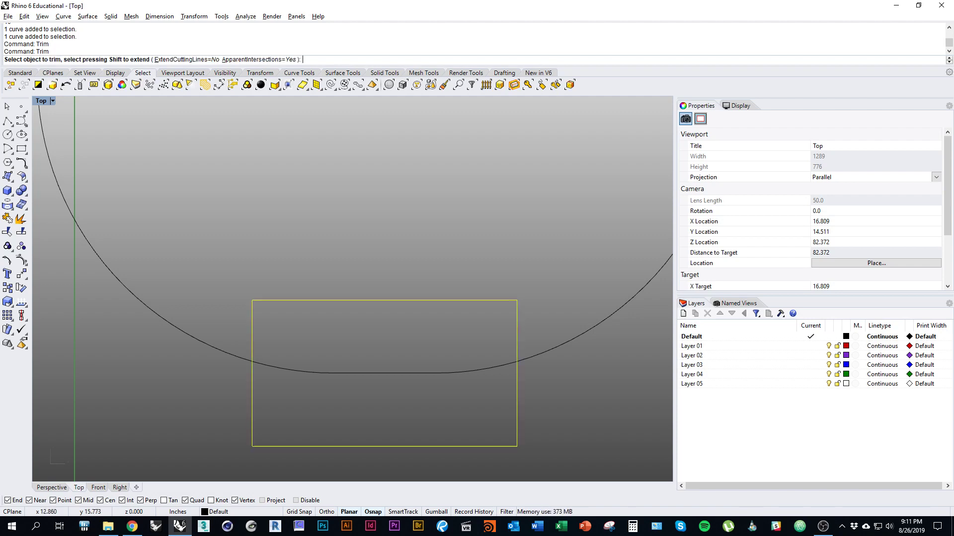
right_drag(89, 184, 108, 219)
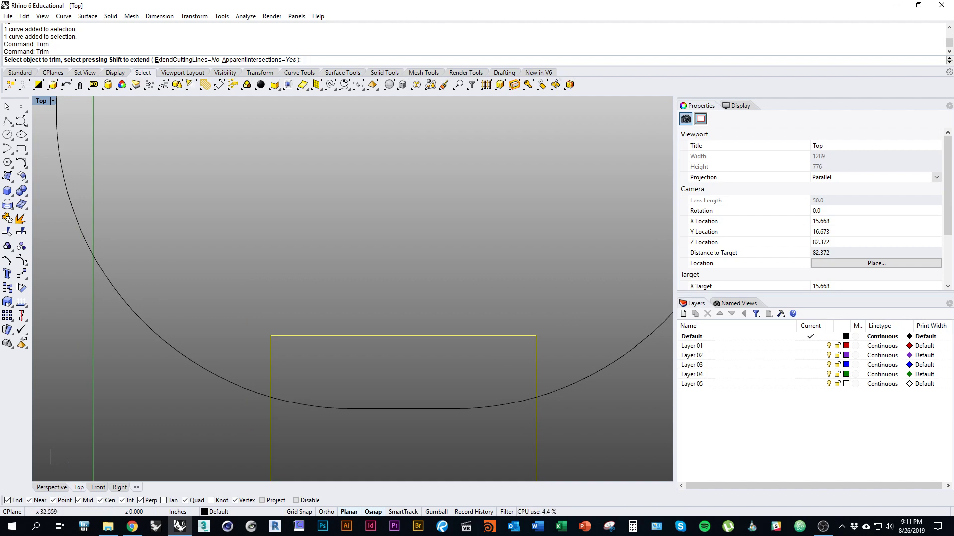
click(154, 332)
scroll(216, 326, down, 2)
click(547, 344)
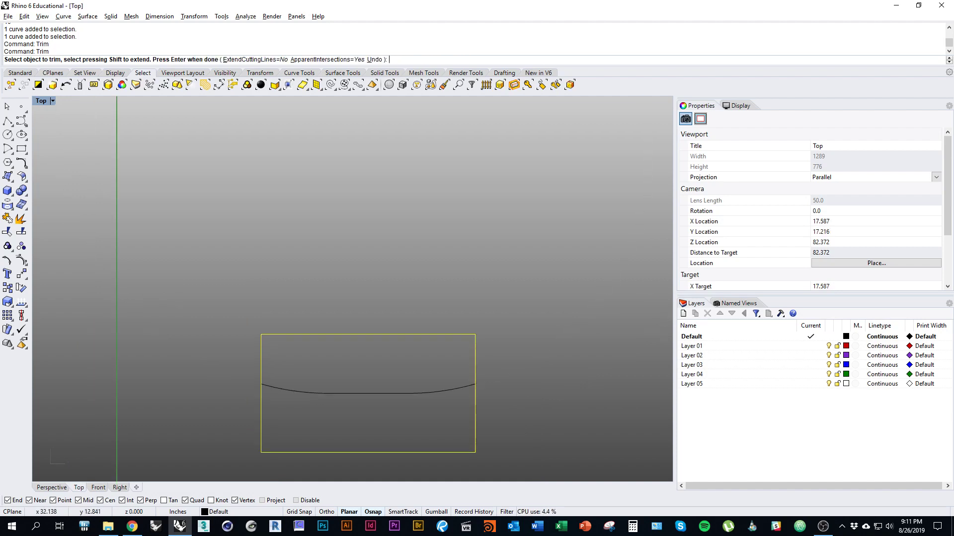
key(Return)
Step: Select the line with the trimmed arcs and, separately, the rectangle to examine them, and clear the selection
right_drag(348, 377, 362, 354)
click(382, 370)
click(474, 365)
click(308, 366)
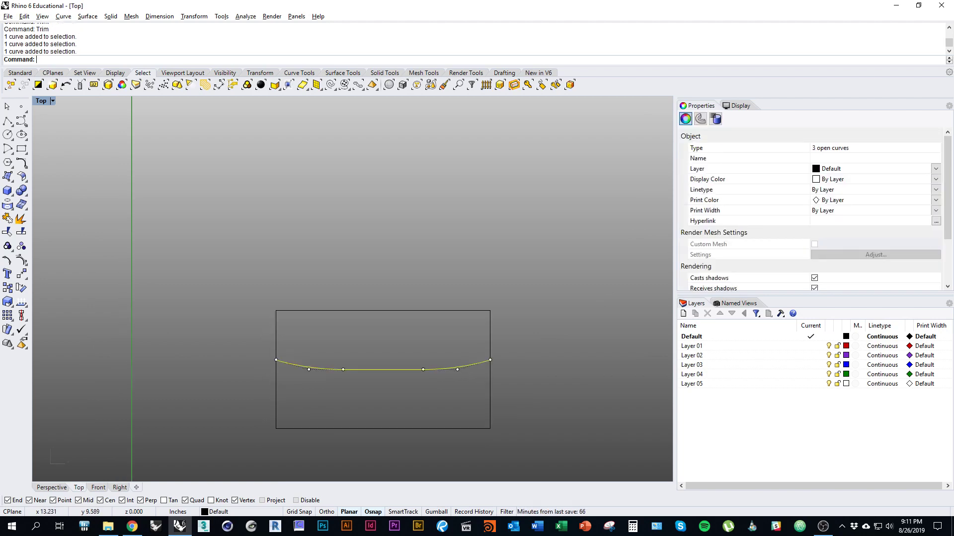
key(Escape)
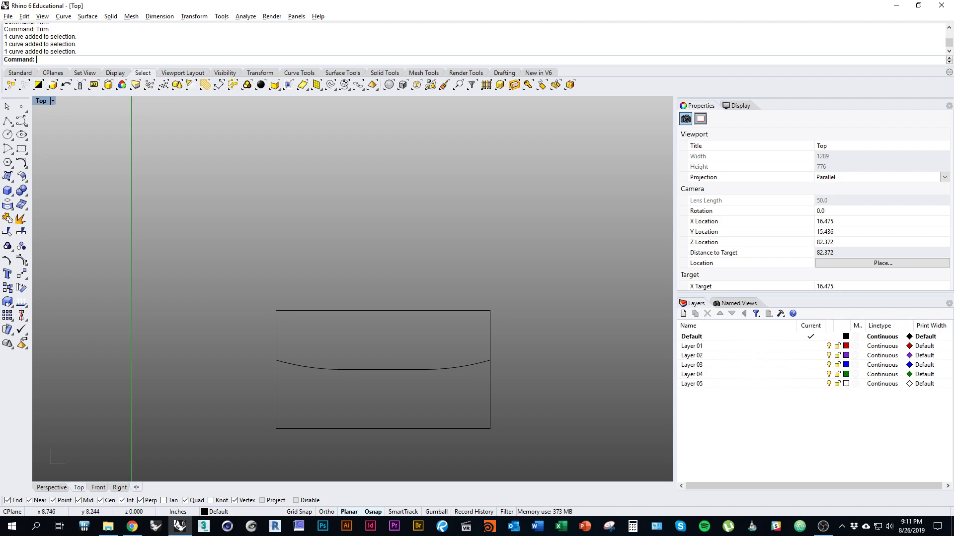
click(462, 428)
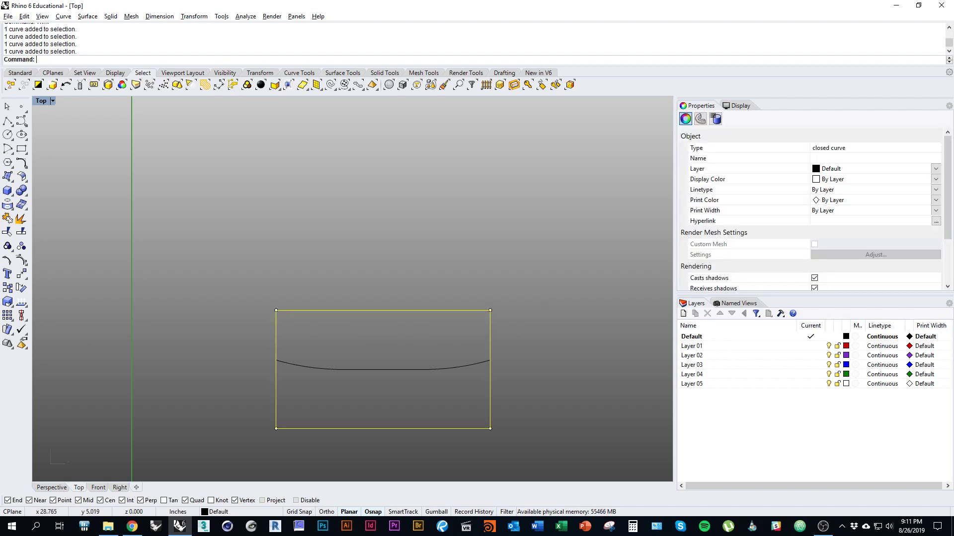
key(Escape)
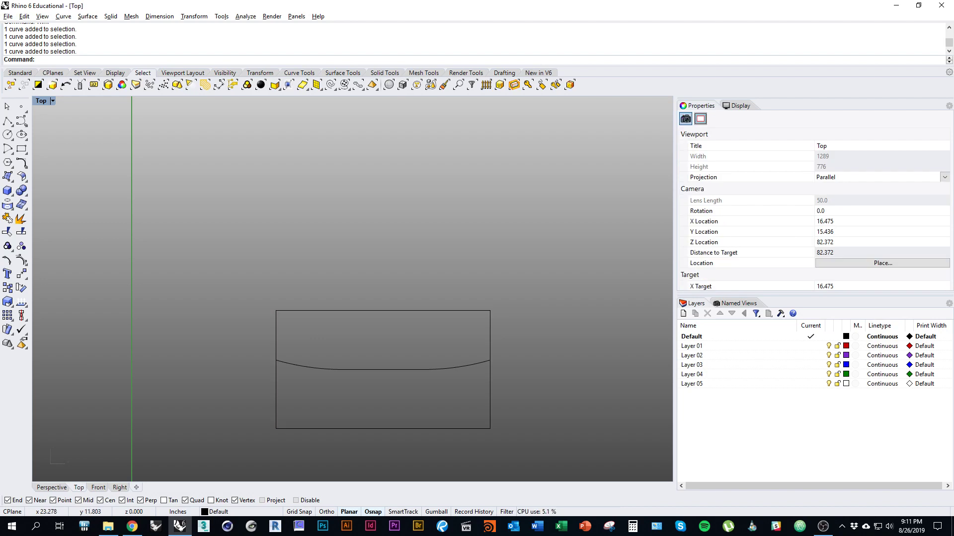
Step: Delete the large rectangle that served as the cutting boundary, keeping the line and its two trimmed arcs
drag(443, 337, 350, 293)
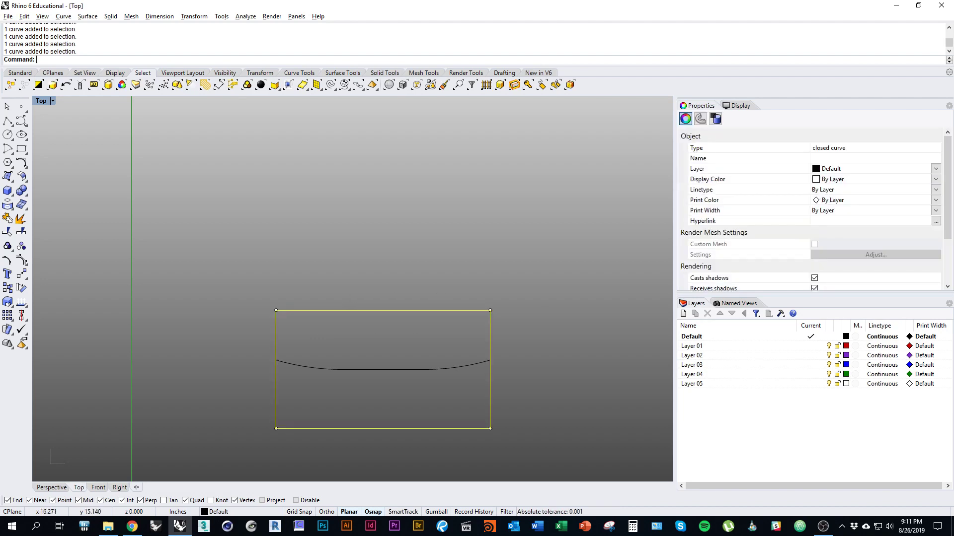
text(Delet)
right_drag(343, 330, 346, 310)
right_drag(274, 347, 242, 340)
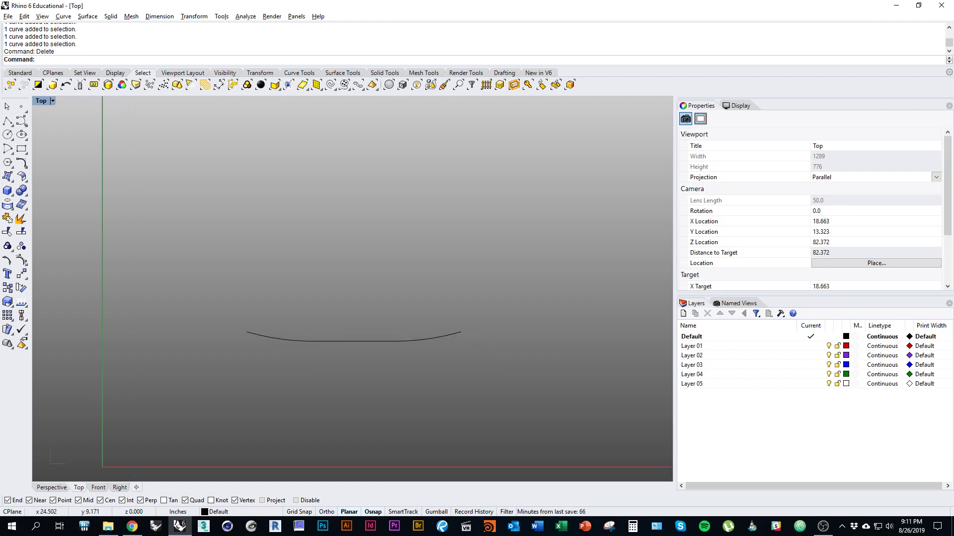
right_drag(426, 362, 433, 391)
scroll(328, 411, up, 2)
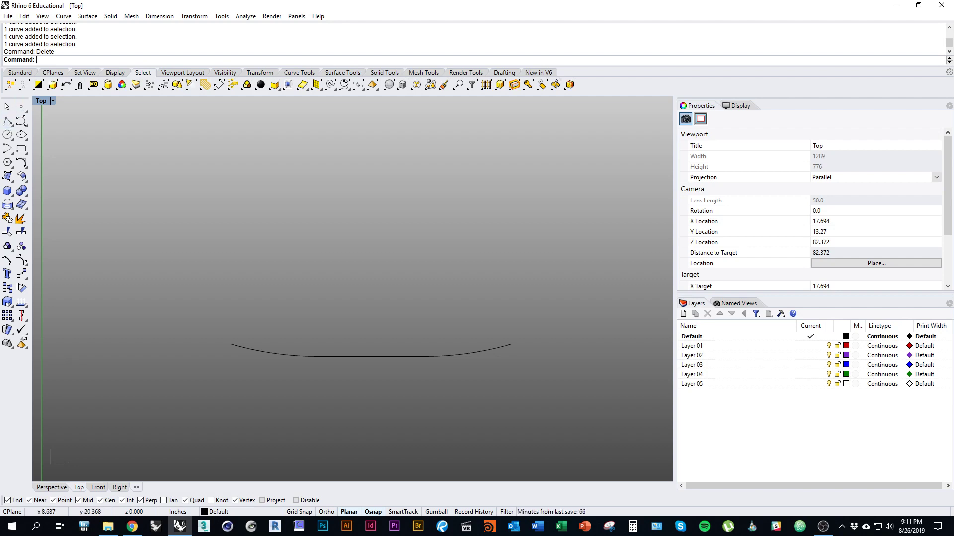
Step: Draw a horizontal 16-inch line level with the flat middle line, spanning from beneath one arc's outer end to beneath the other's
text(line)
key(Return)
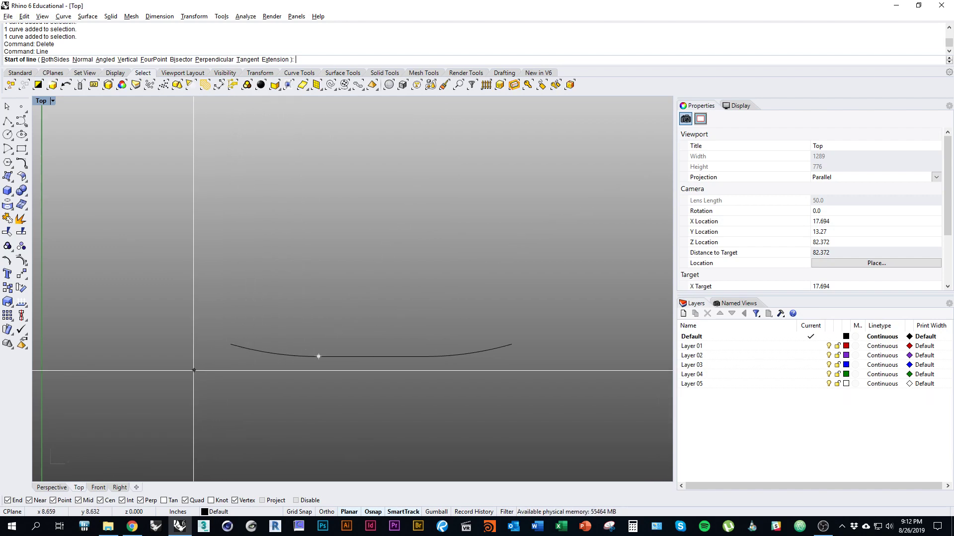
click(230, 356)
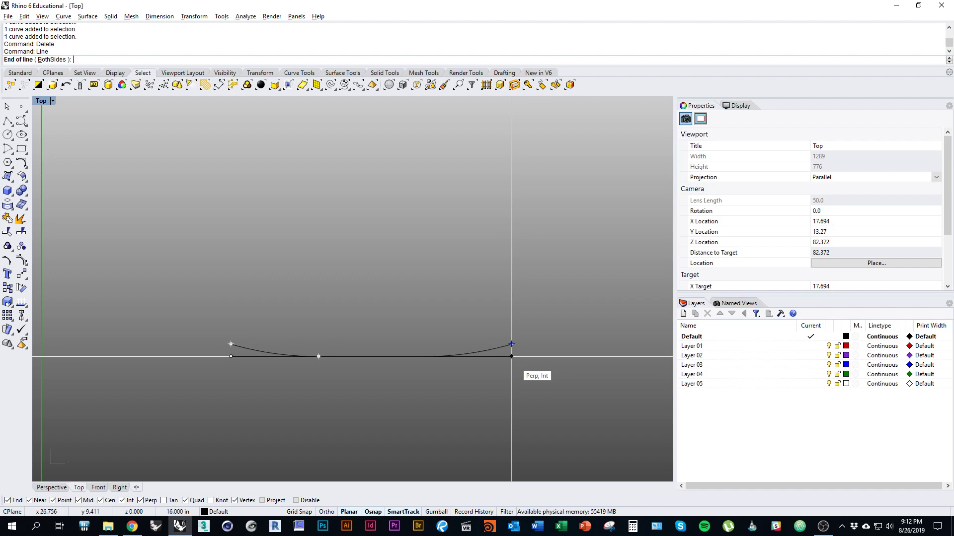
click(511, 356)
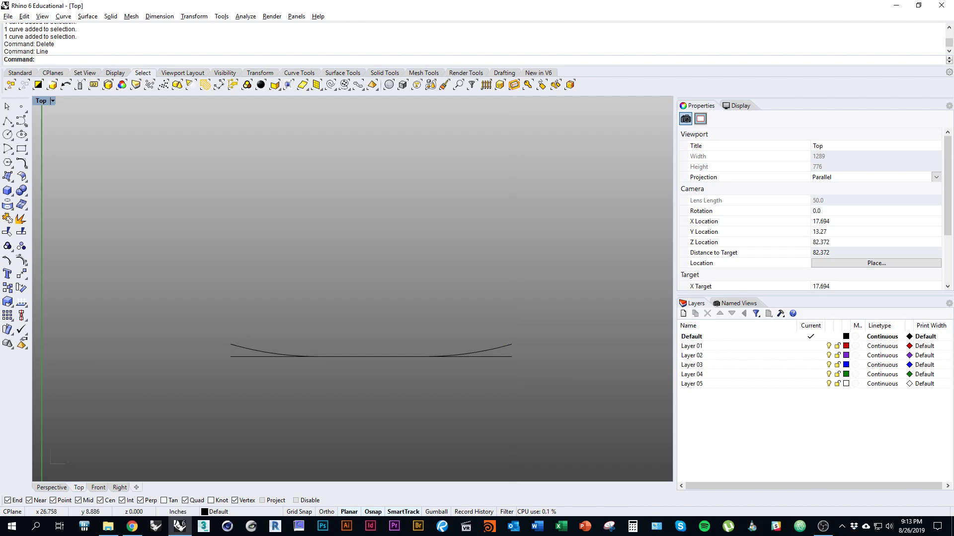
Step: Offset the 16-inch line 2 inches upward with the Flat cap option, and clear the selection
click(500, 357)
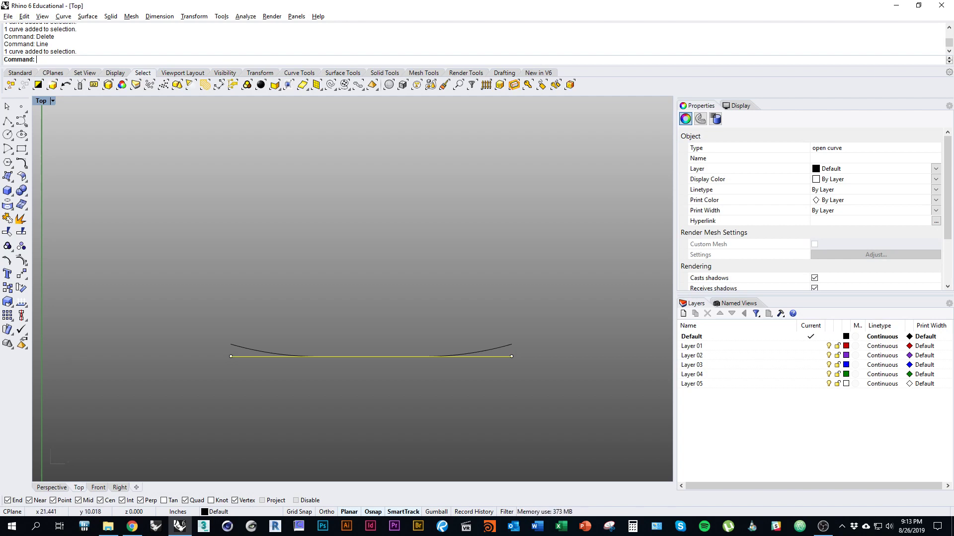
text(Offset)
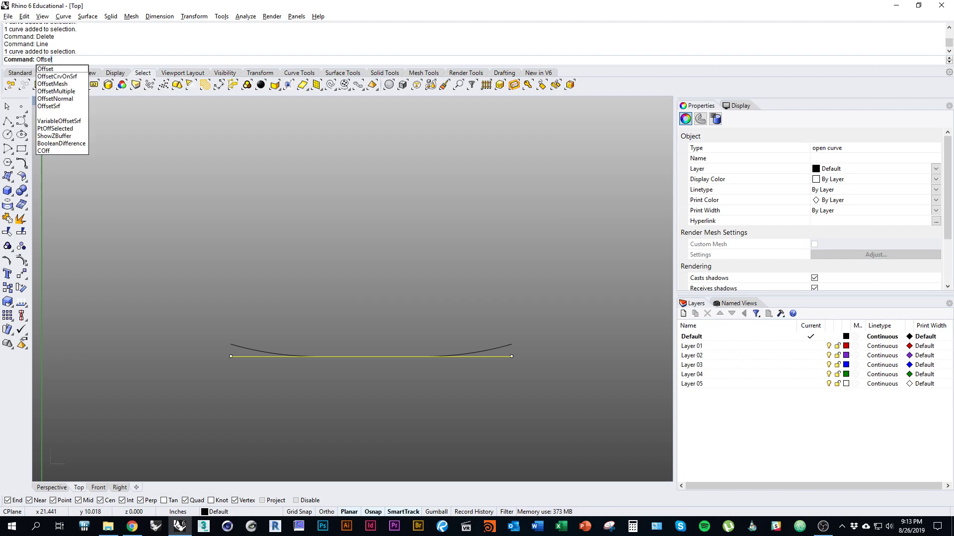
key(Return)
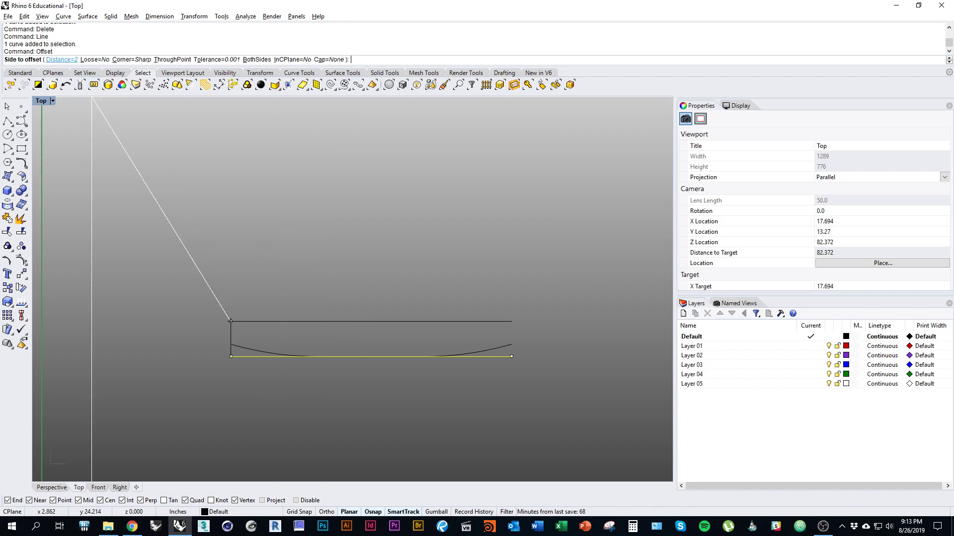
text(d)
key(Return)
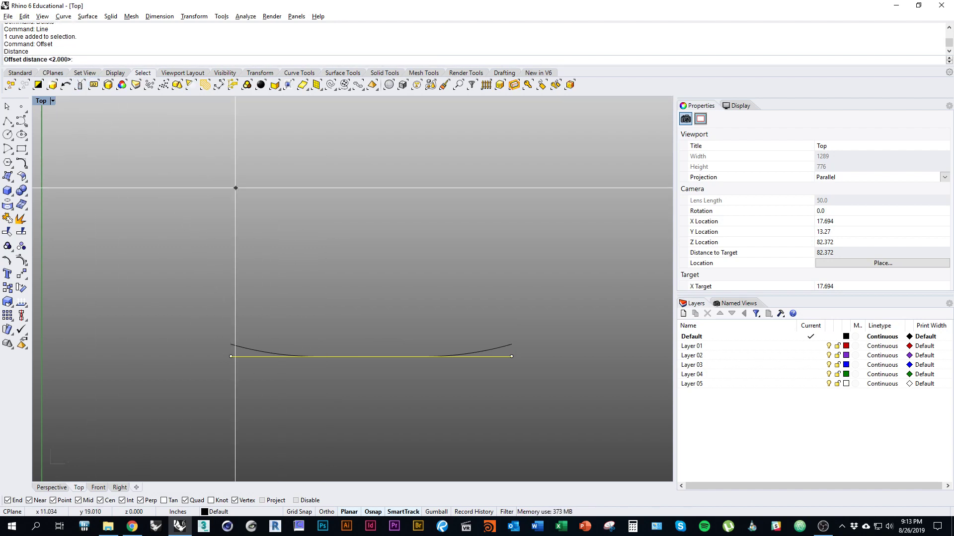
text(2)
key(Return)
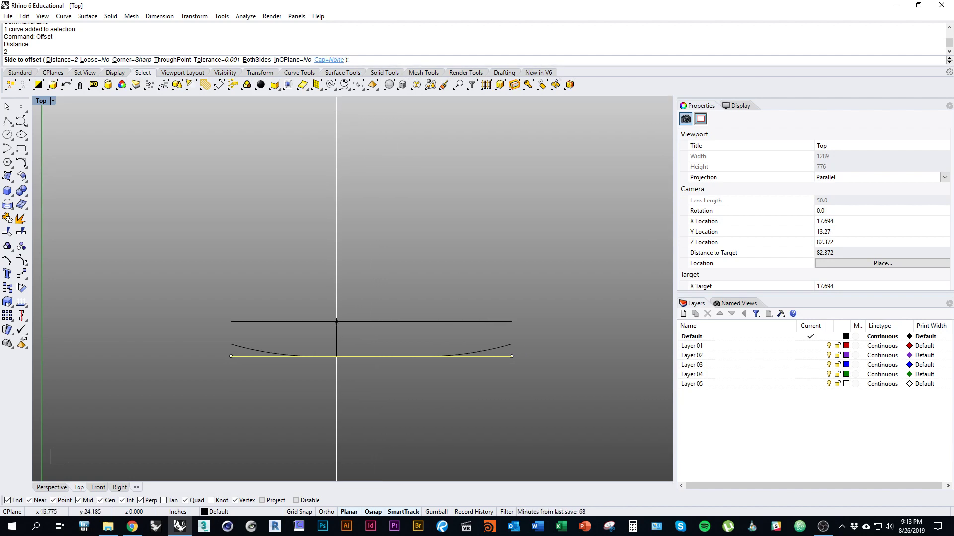
click(328, 59)
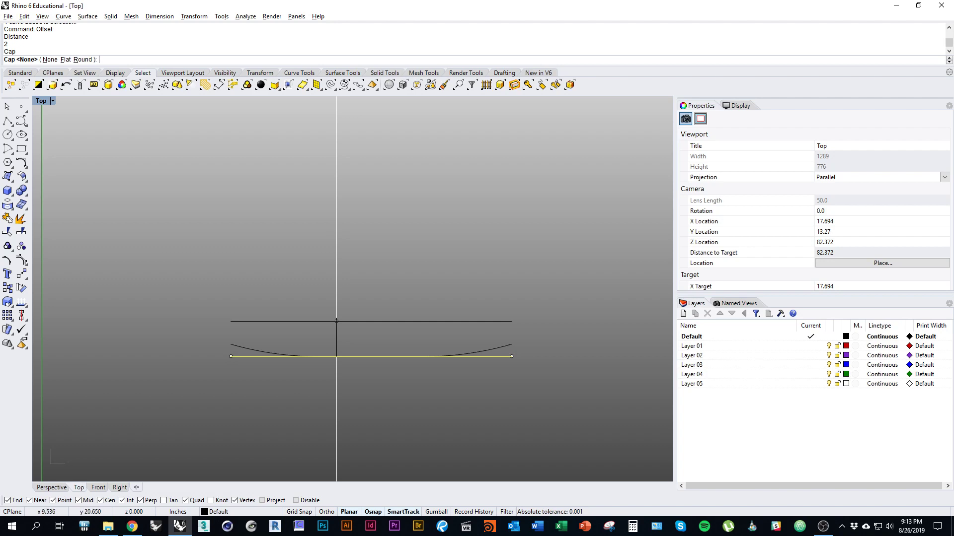
click(65, 59)
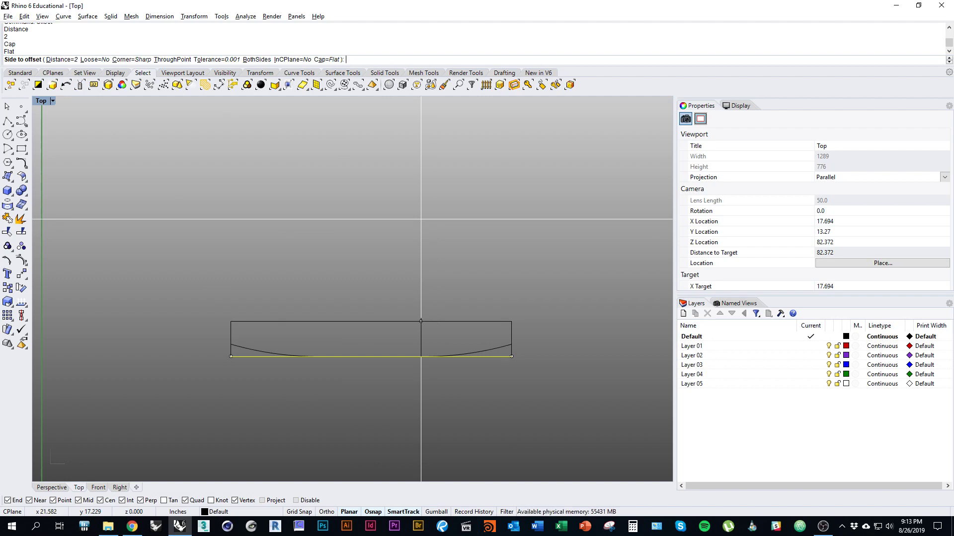
click(394, 212)
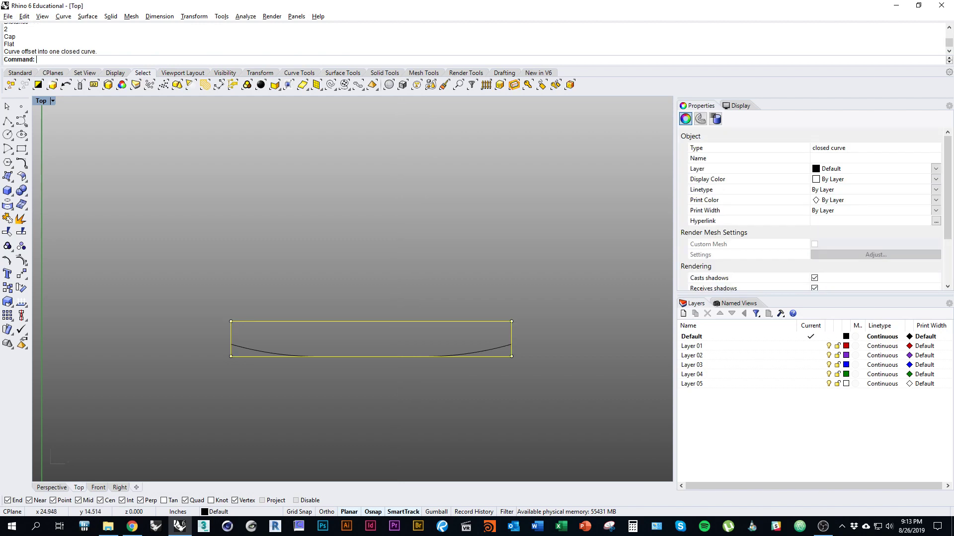
mouse_move(460, 300)
right_down()
mouse_move(483, 278)
mouse_move(473, 290)
right_up()
click(482, 277)
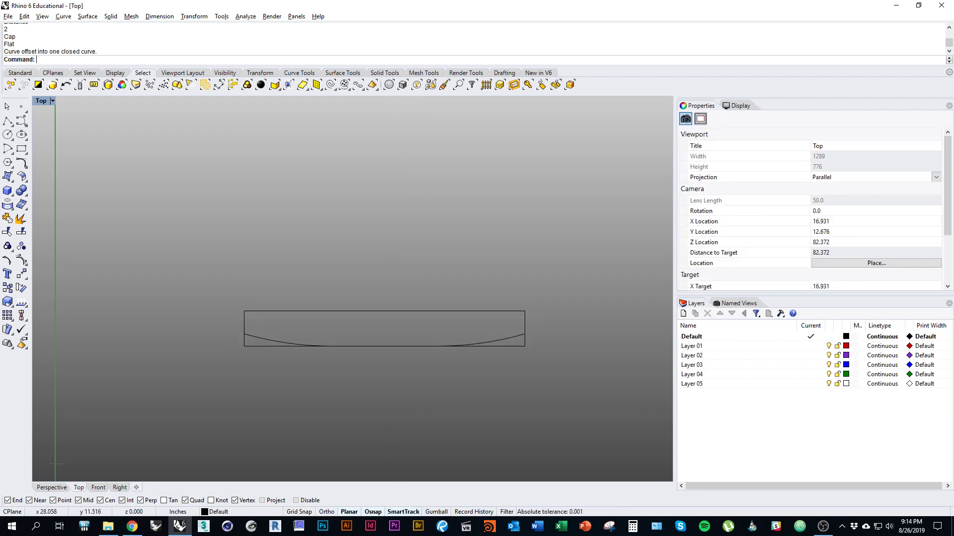
Step: Trim away the closed rectangle's two lower corners beneath the arcs, using both arcs as cutting objects
click(519, 346)
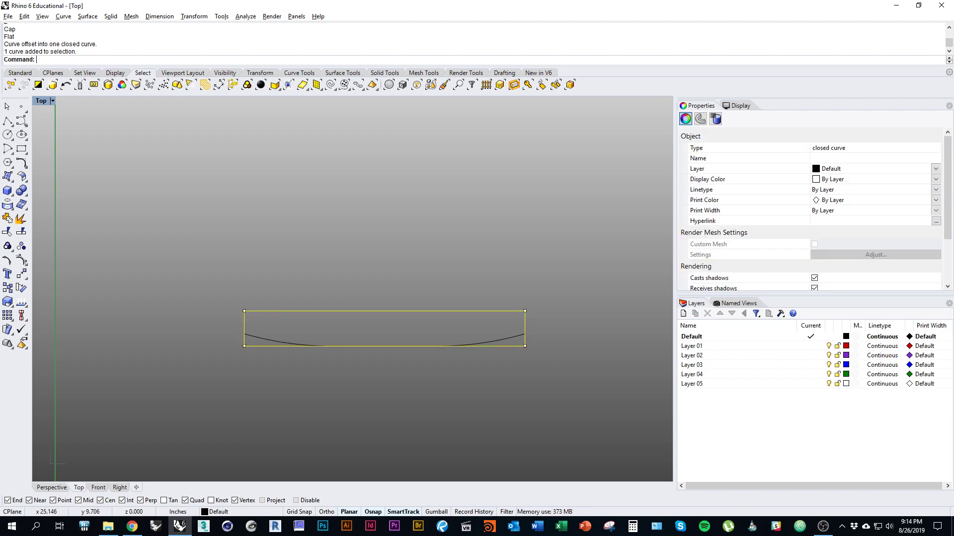
click(490, 342)
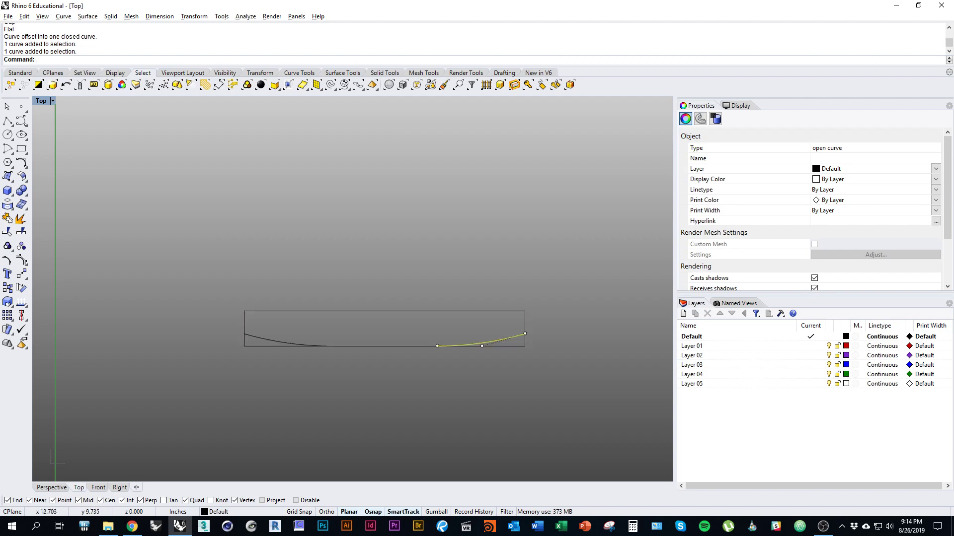
shift+click(279, 342)
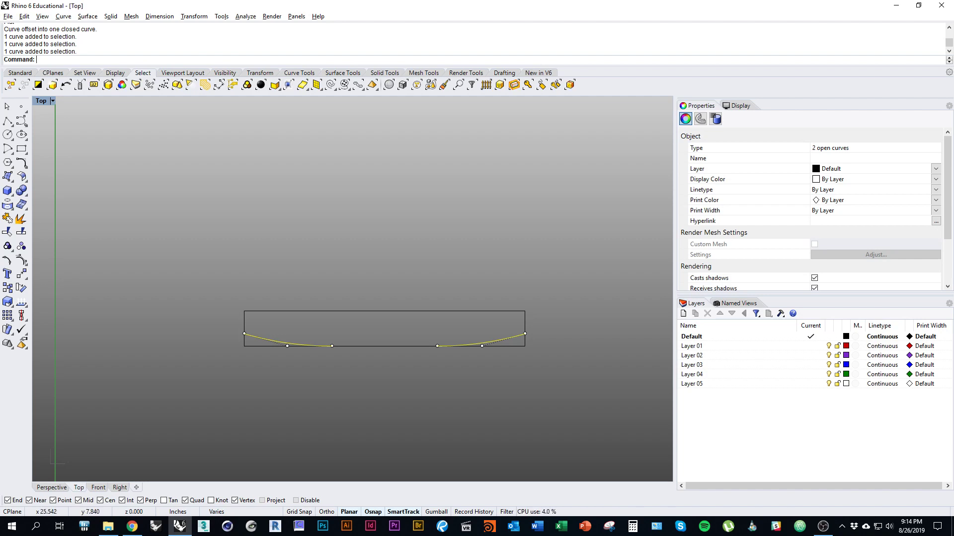
text(trim)
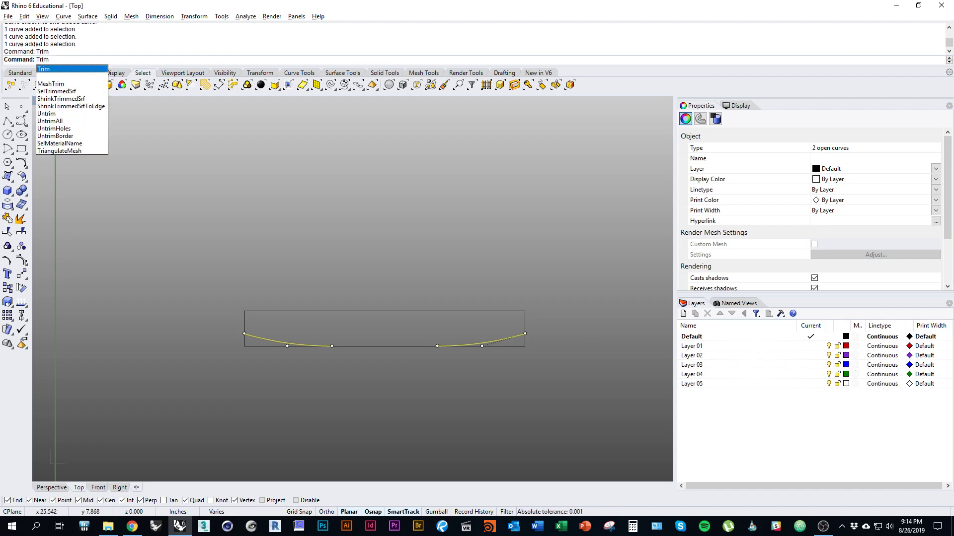
key(Return)
click(523, 347)
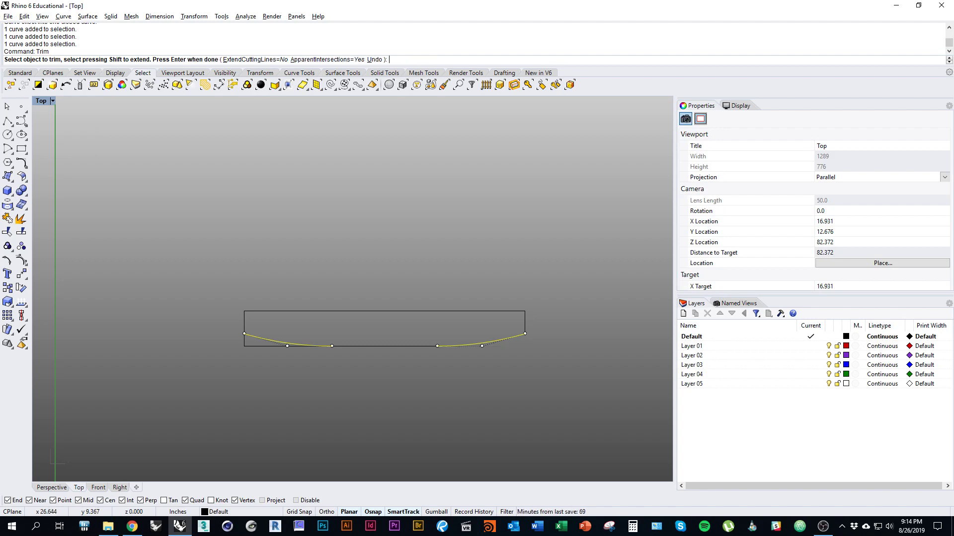
click(246, 346)
click(373, 346)
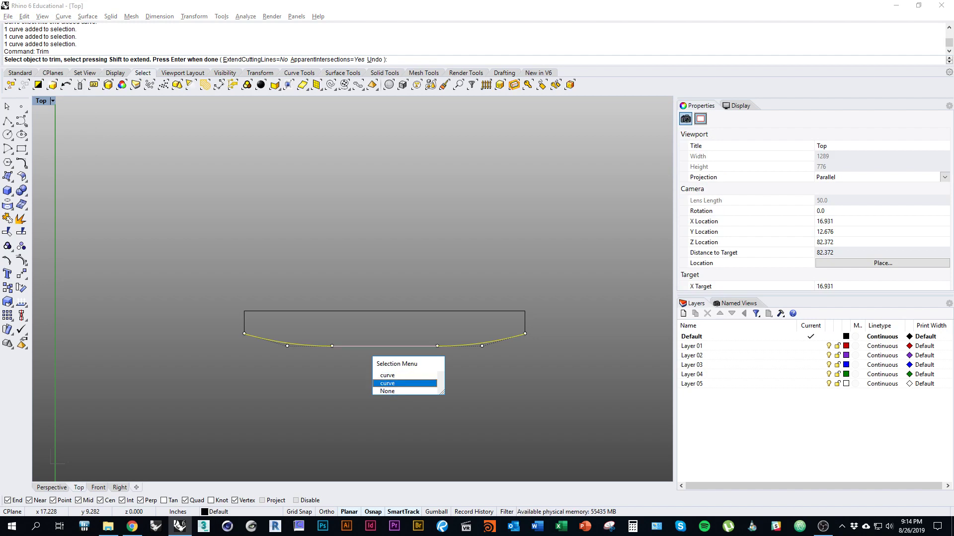
click(387, 391)
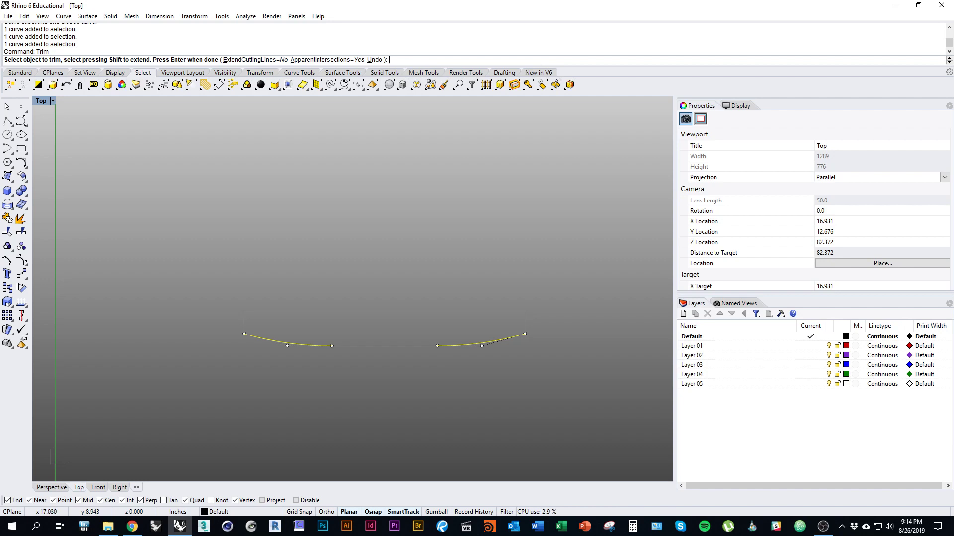
click(367, 346)
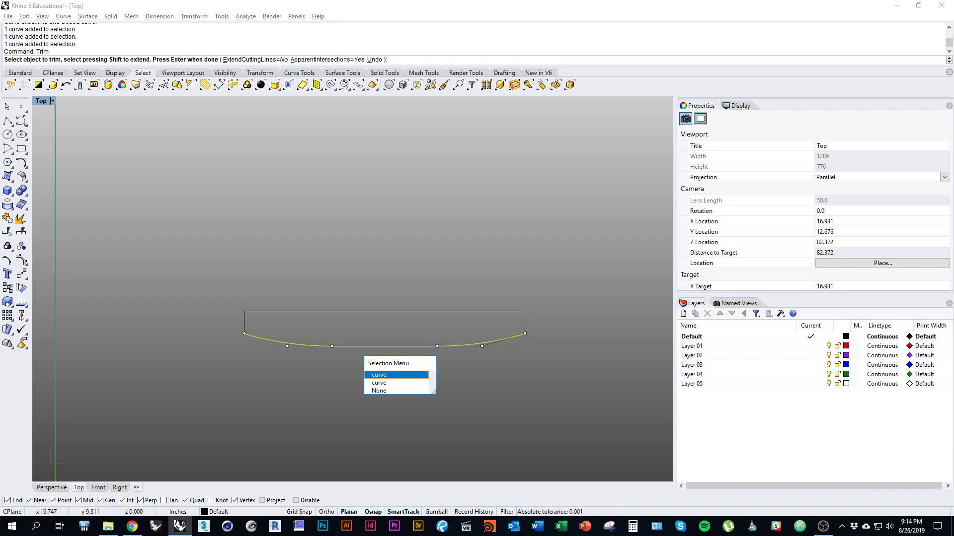
key(Escape)
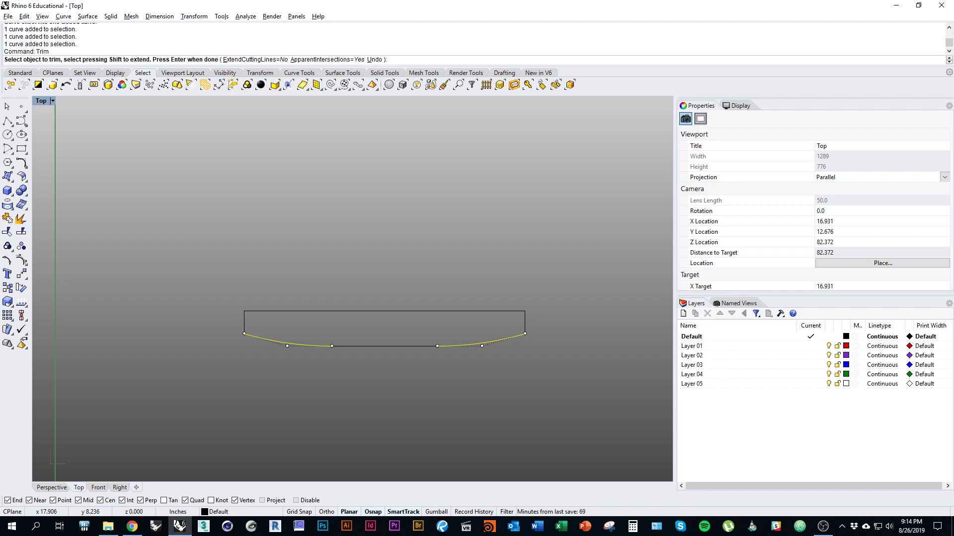
key(Return)
key(Escape)
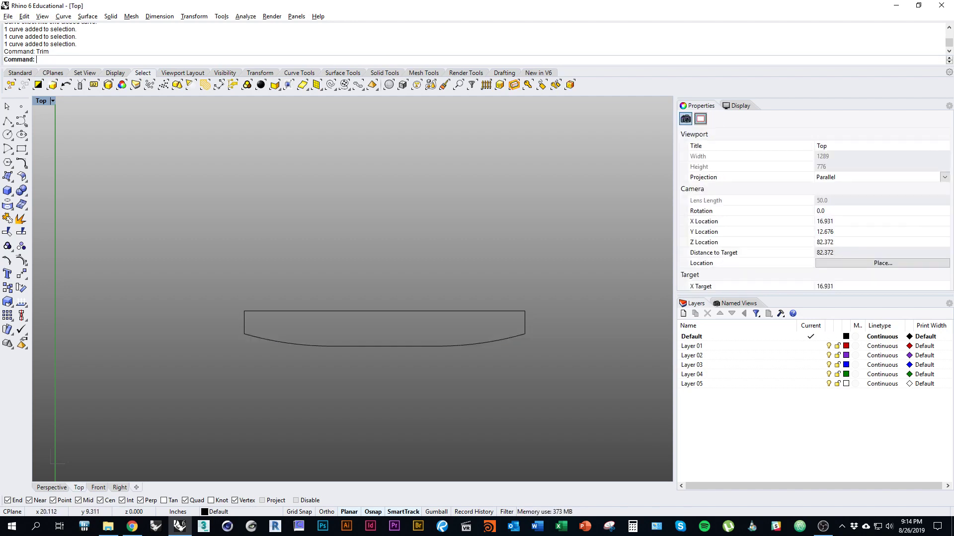
Step: Delete the duplicate straight segment in the middle of the profile's lower edge and join the remaining curves into one closed curve
click(387, 346)
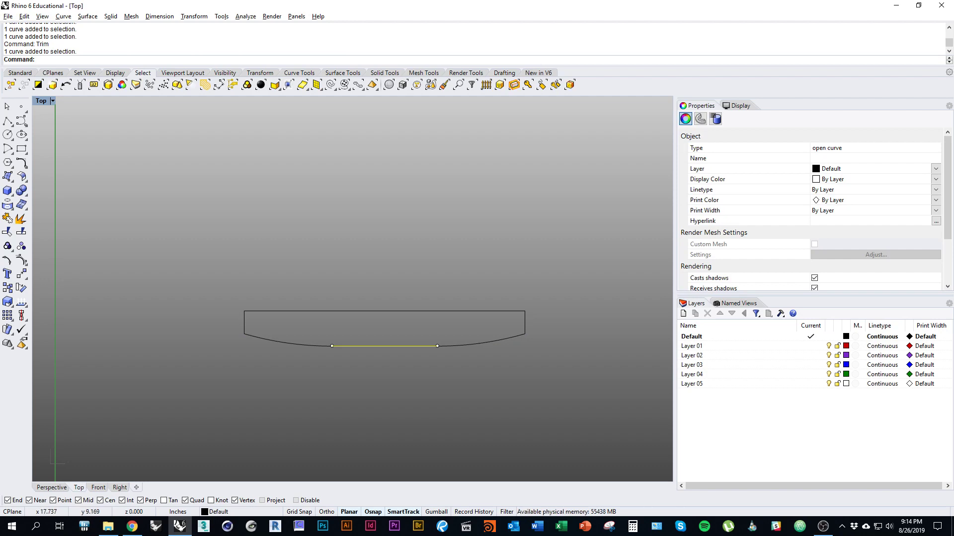
key(Delete)
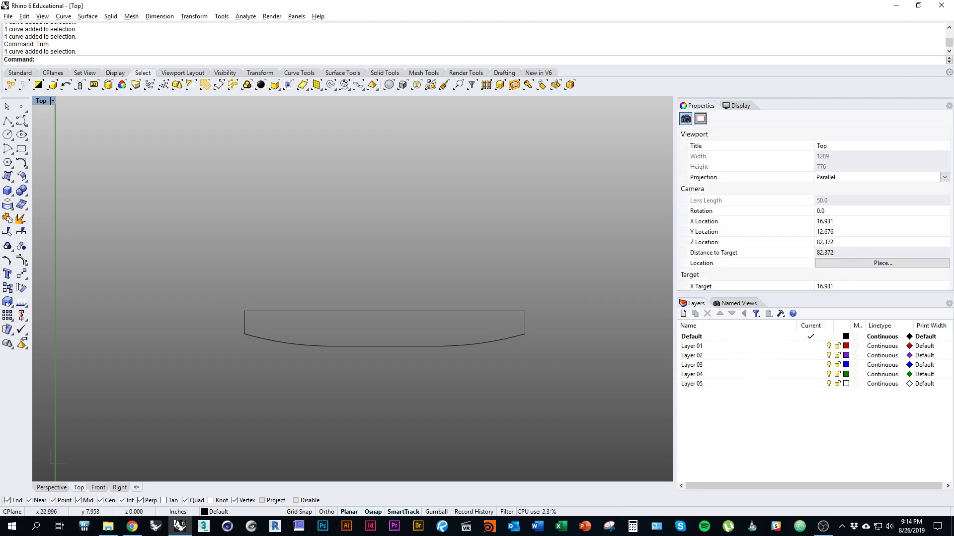
drag(218, 274, 548, 370)
right_drag(548, 370, 528, 373)
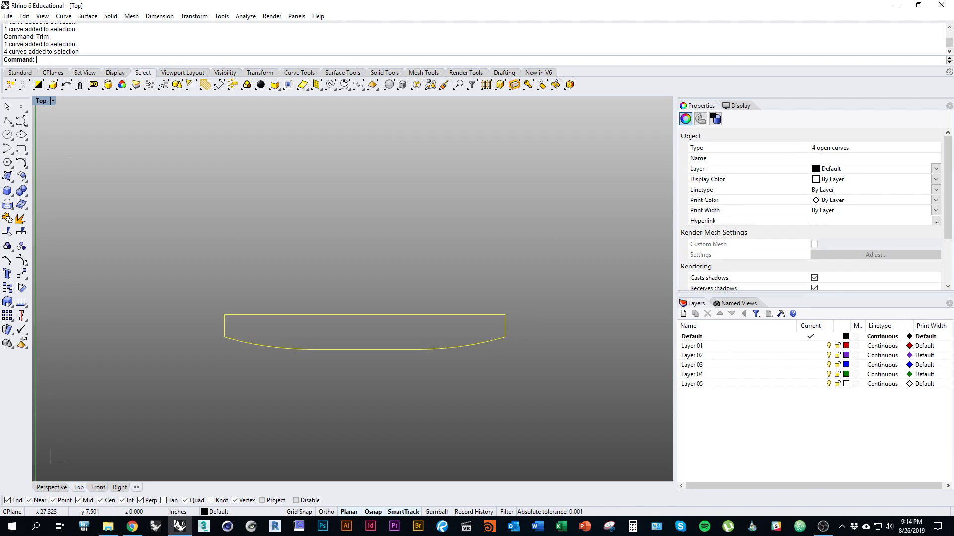
text(join)
key(Return)
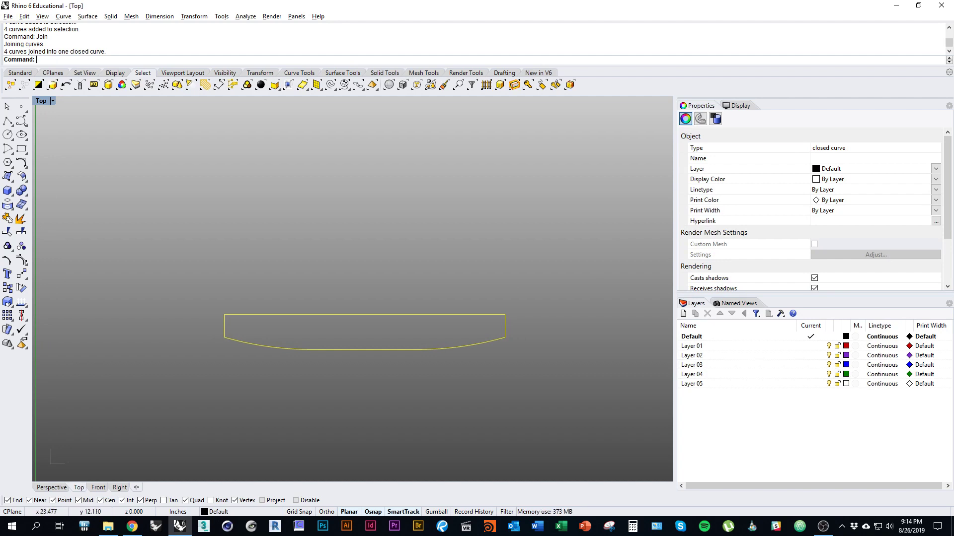
Step: Explode the closed profile and hide its top and side segments, then undo the hiding
right_drag(373, 398, 402, 372)
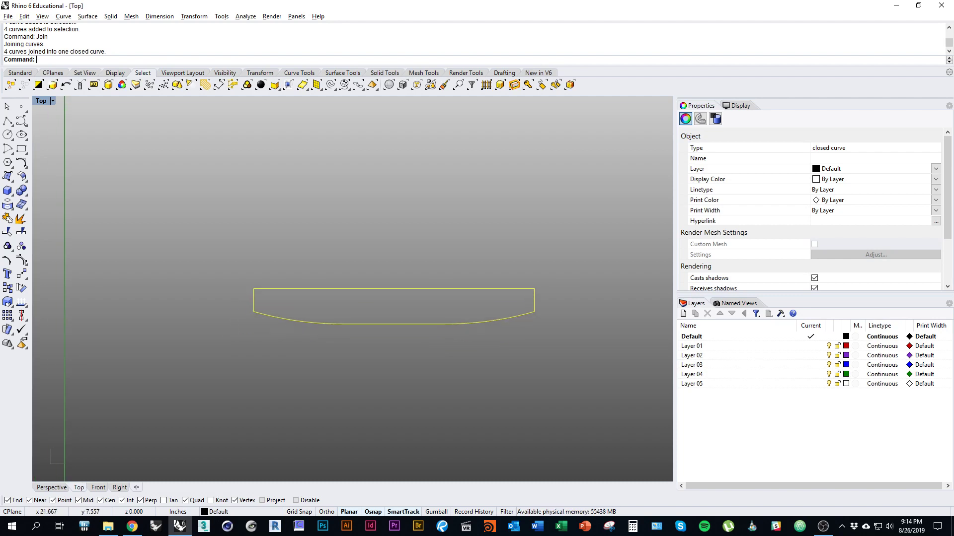
text(x)
key(Return)
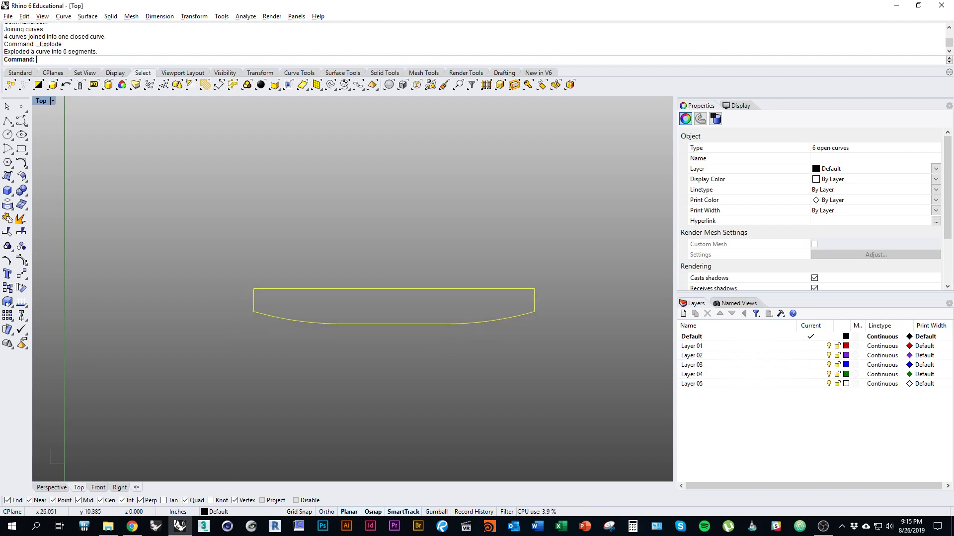
key(Escape)
drag(571, 299, 164, 258)
key(ctrl+h)
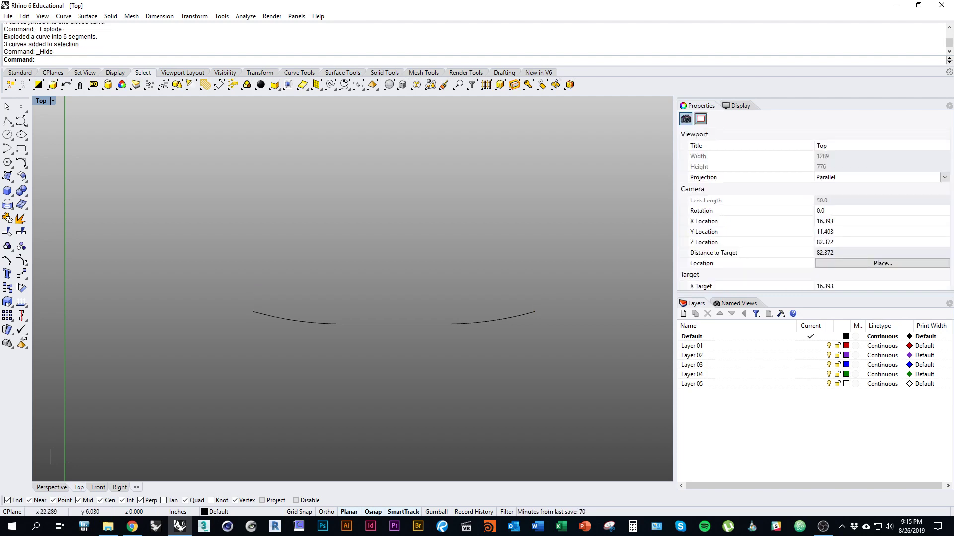
key(ctrl+alt+h)
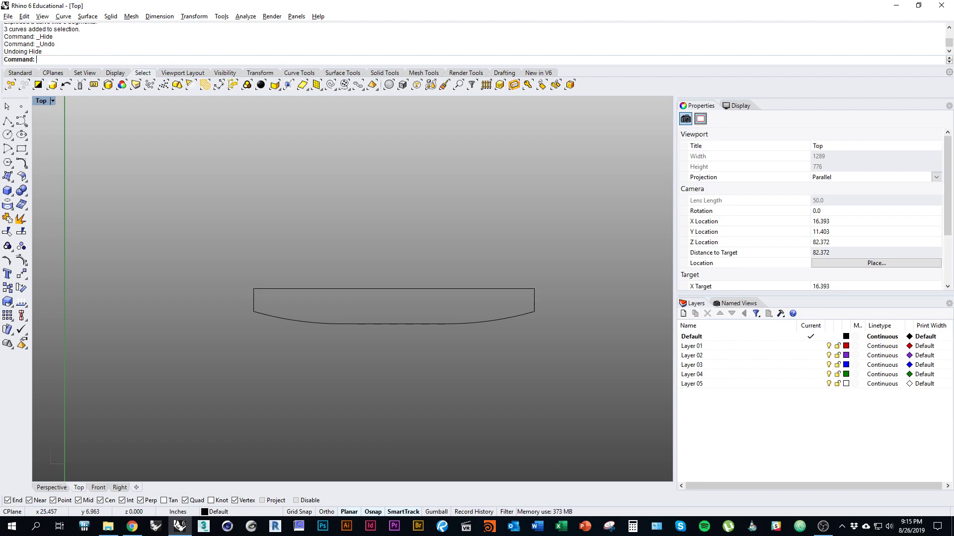
Step: Join all the profile's segments into one closed curve, select it to check it, and clear the selection
key(ctrl+a)
key(ctrl+j)
key(Escape)
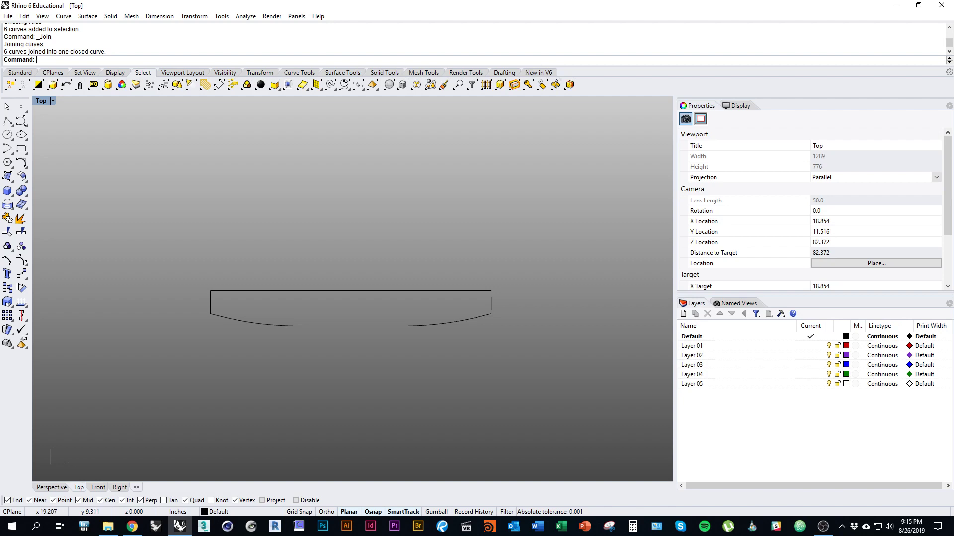
click(356, 326)
key(Escape)
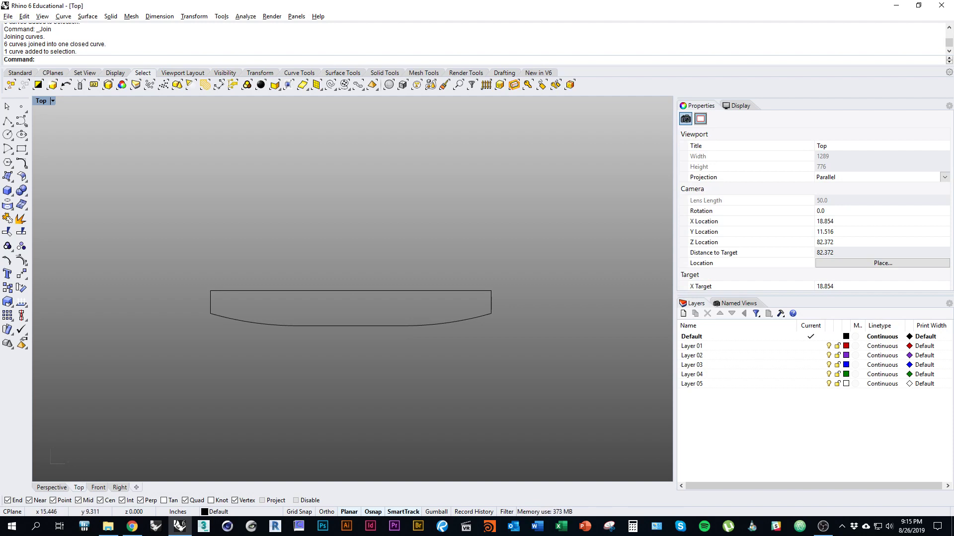
click(326, 326)
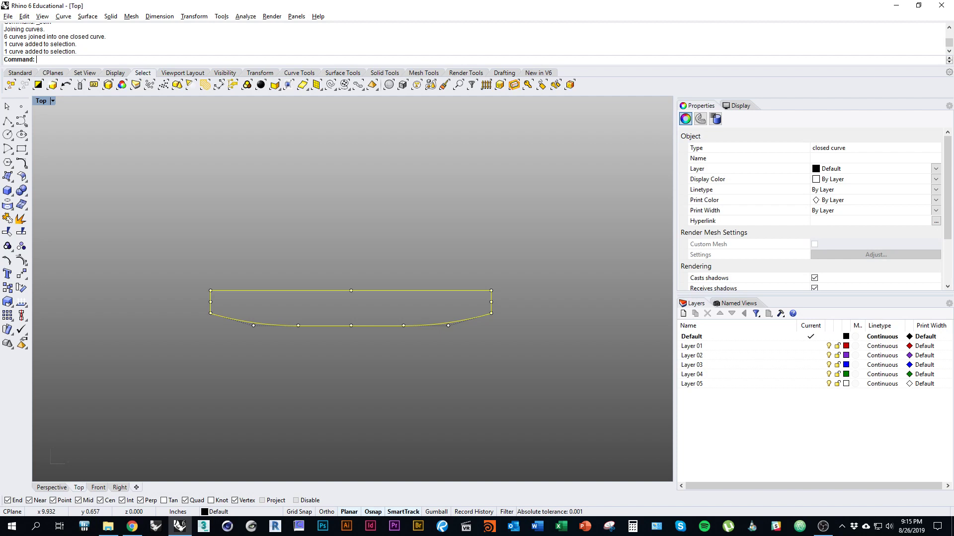
click(136, 487)
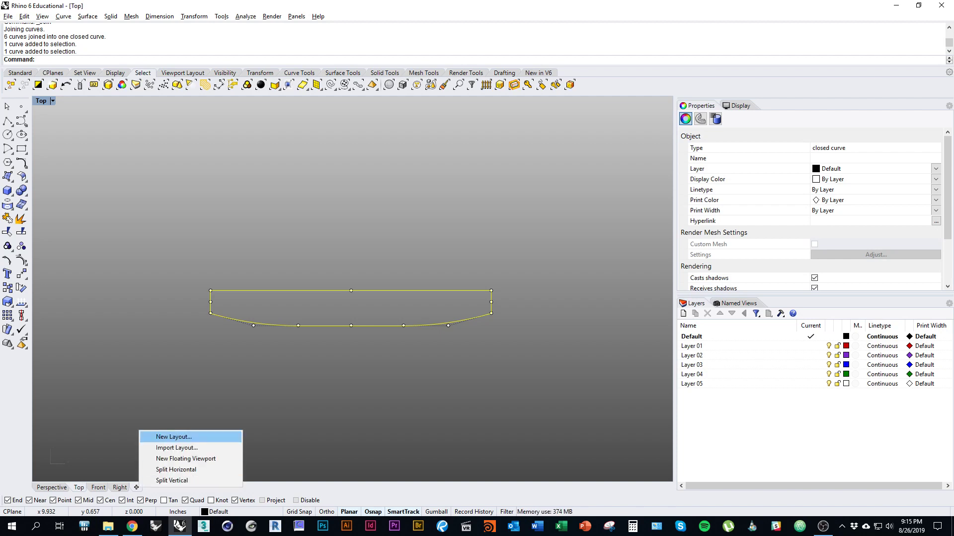
click(173, 437)
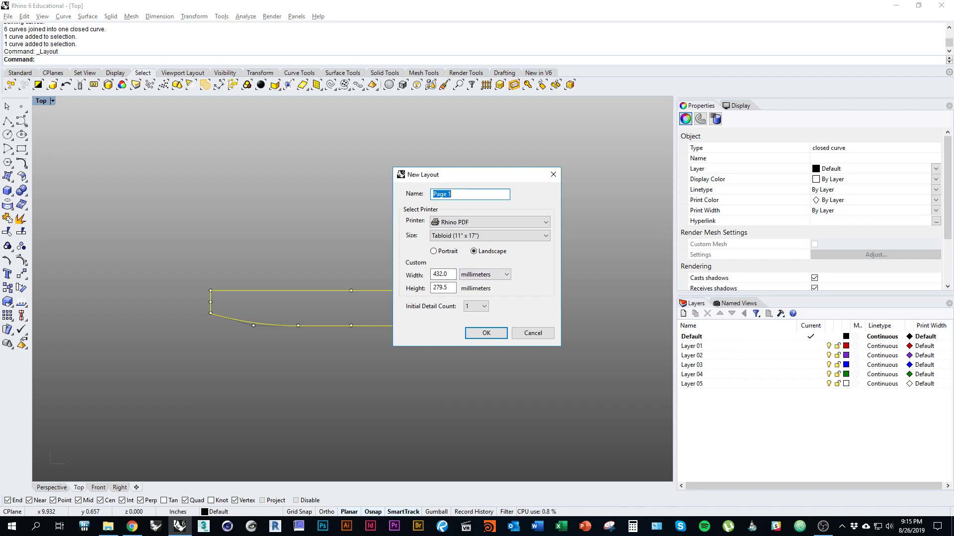
click(533, 332)
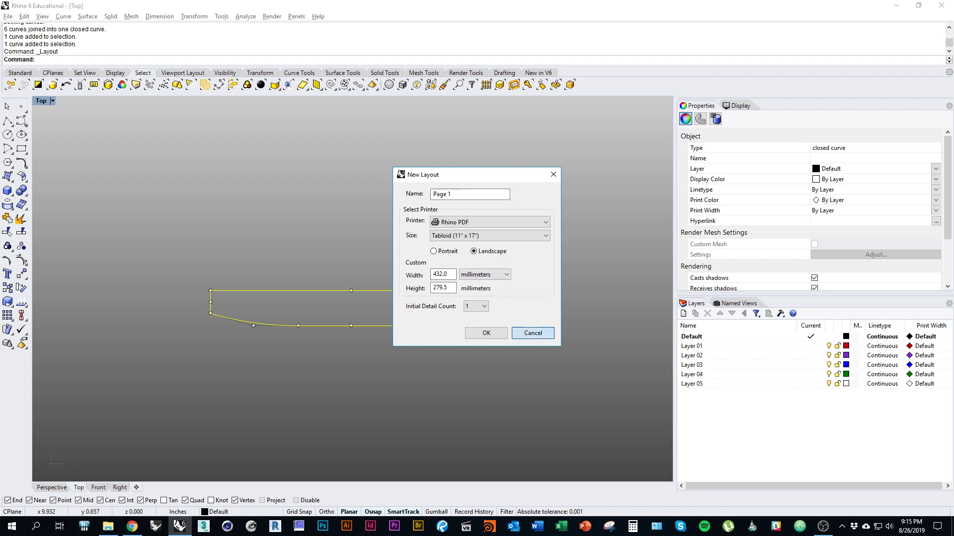
Step: Set the document's layout units to Inches
text(Units)
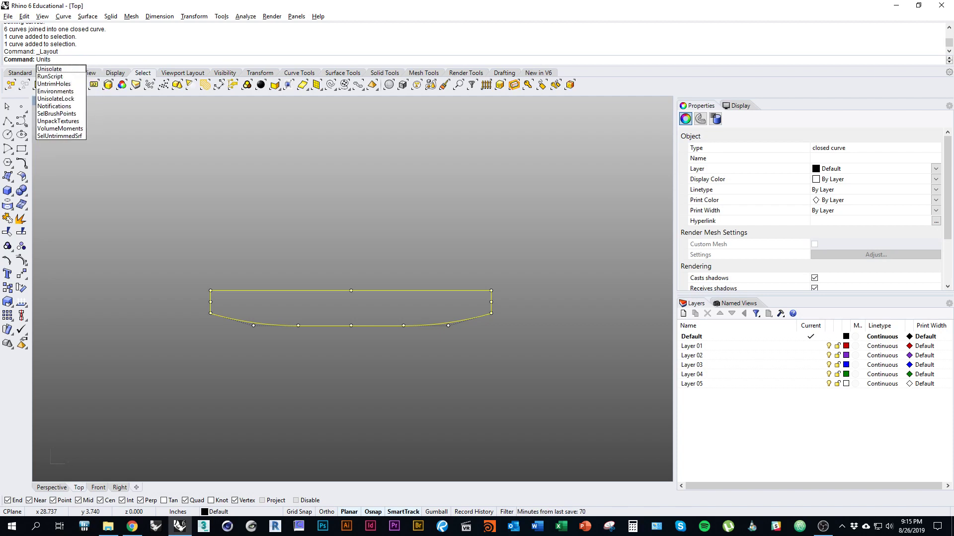
key(Return)
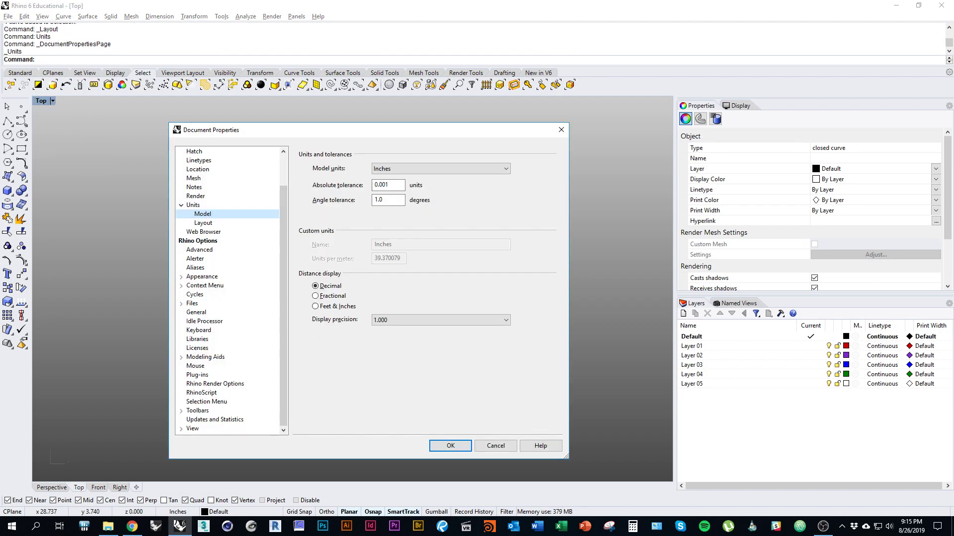
click(193, 205)
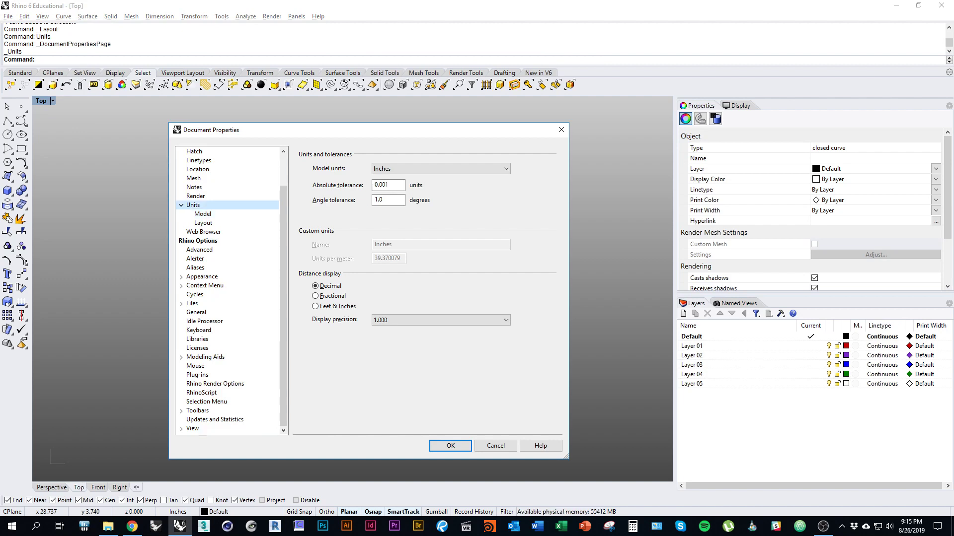
click(203, 214)
click(203, 223)
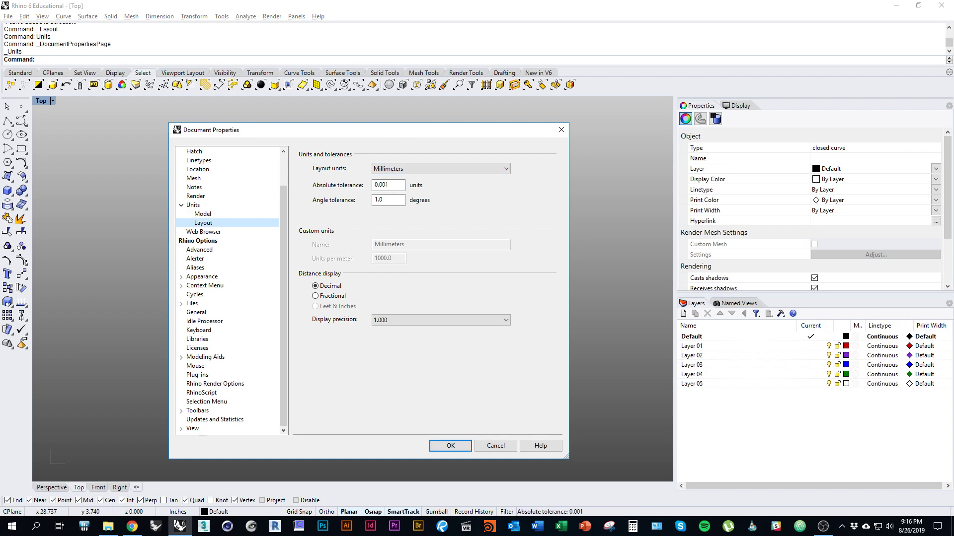
click(440, 169)
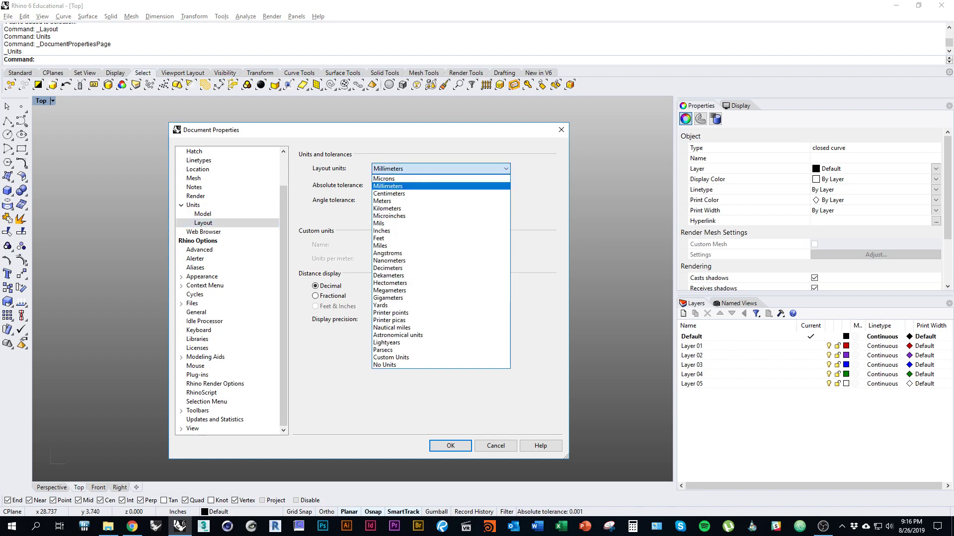
click(382, 231)
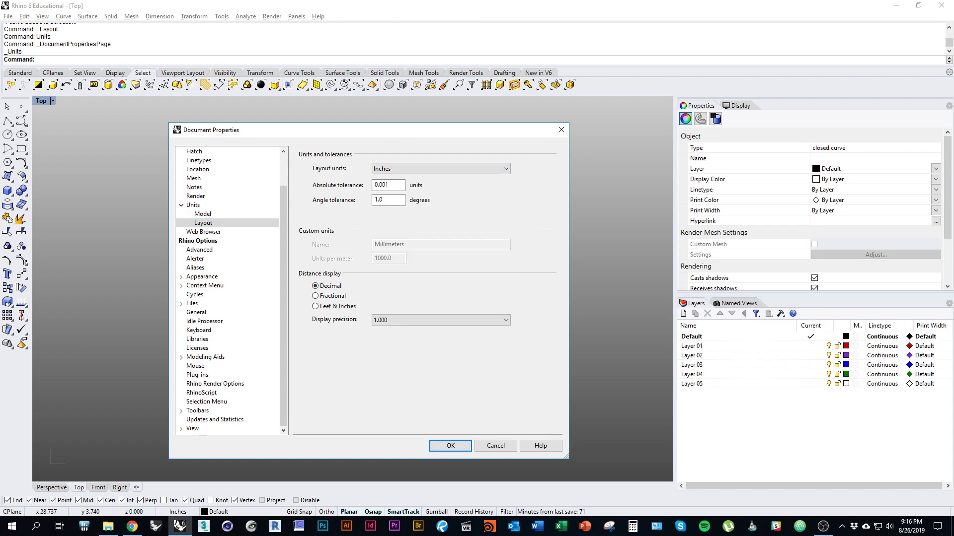
click(450, 445)
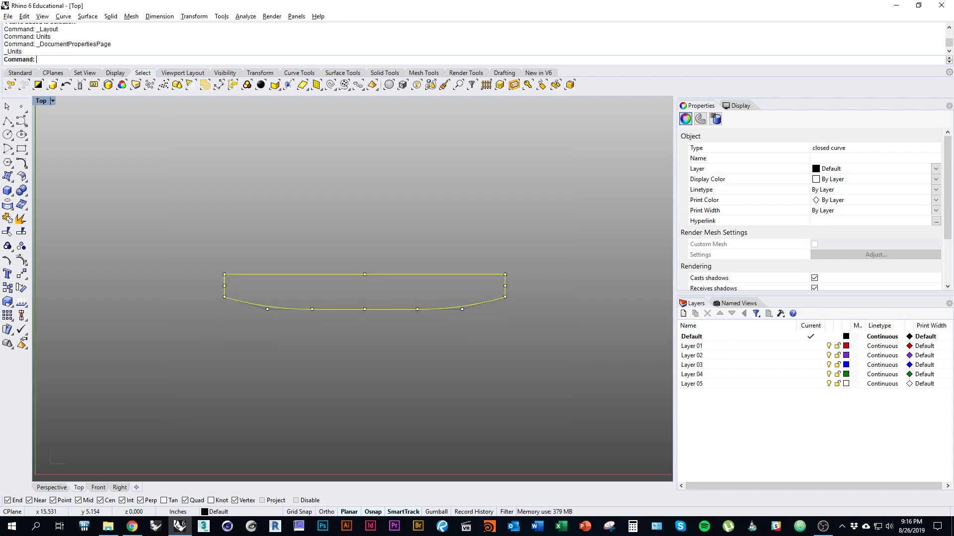
Step: Create a landscape layout named Page 1 for Rhino PDF at Tabloid size, 17 by 11 inches, with one initial detail
click(136, 487)
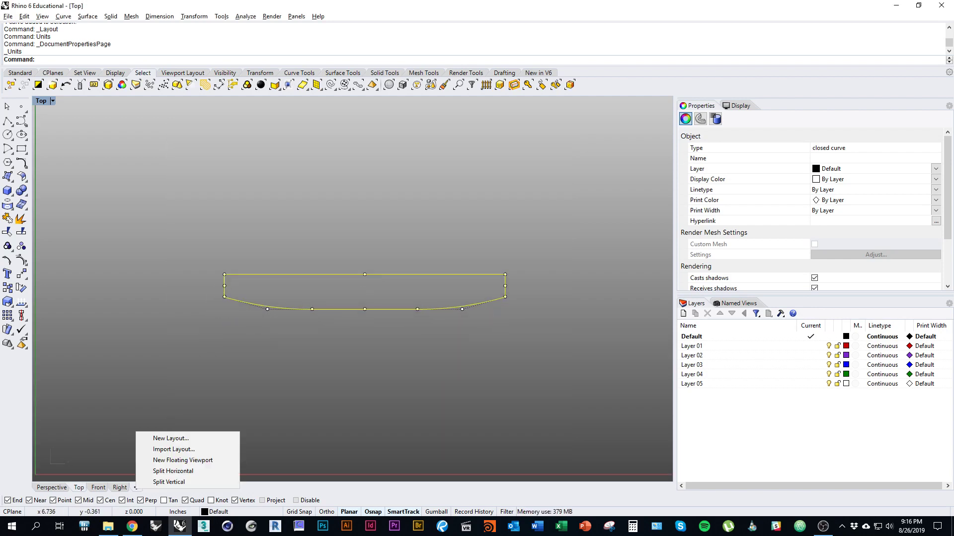
click(160, 437)
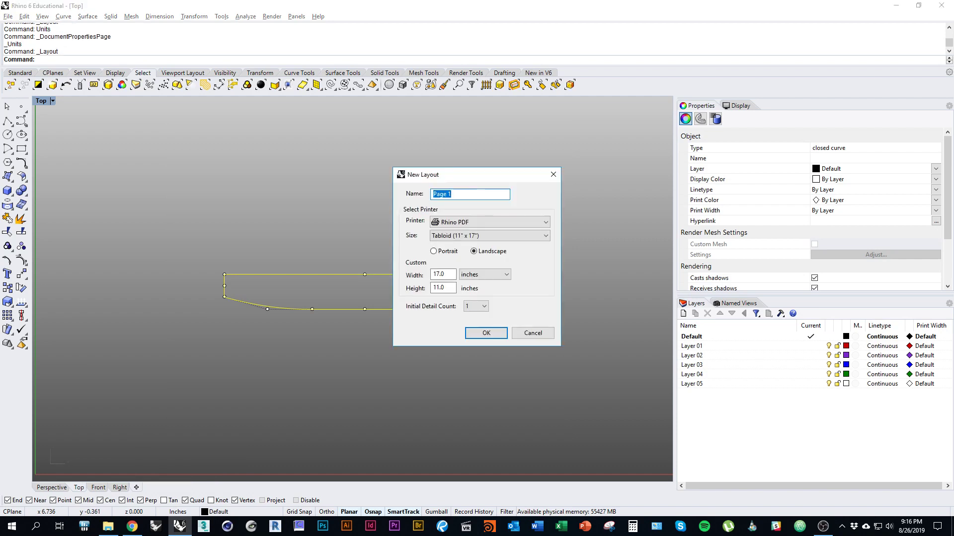
click(445, 274)
click(445, 288)
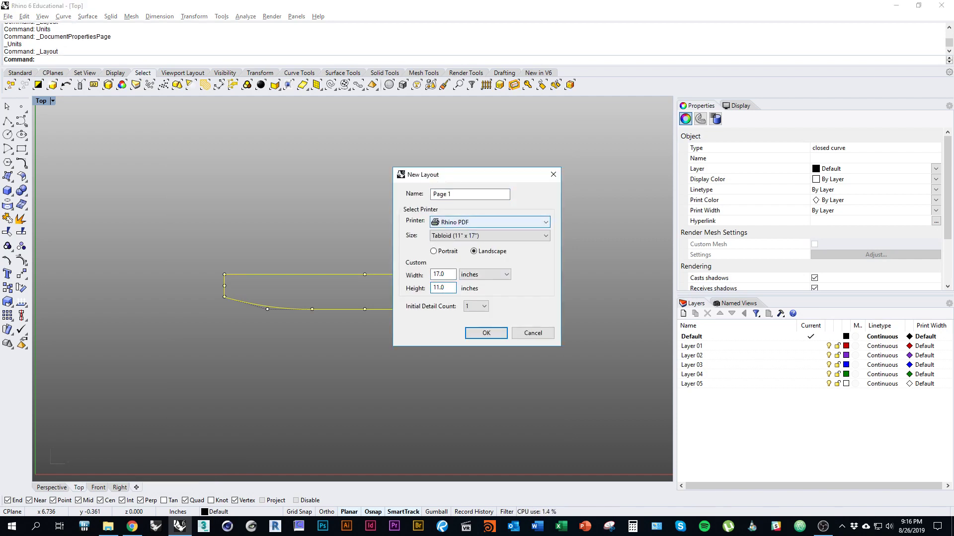
click(490, 222)
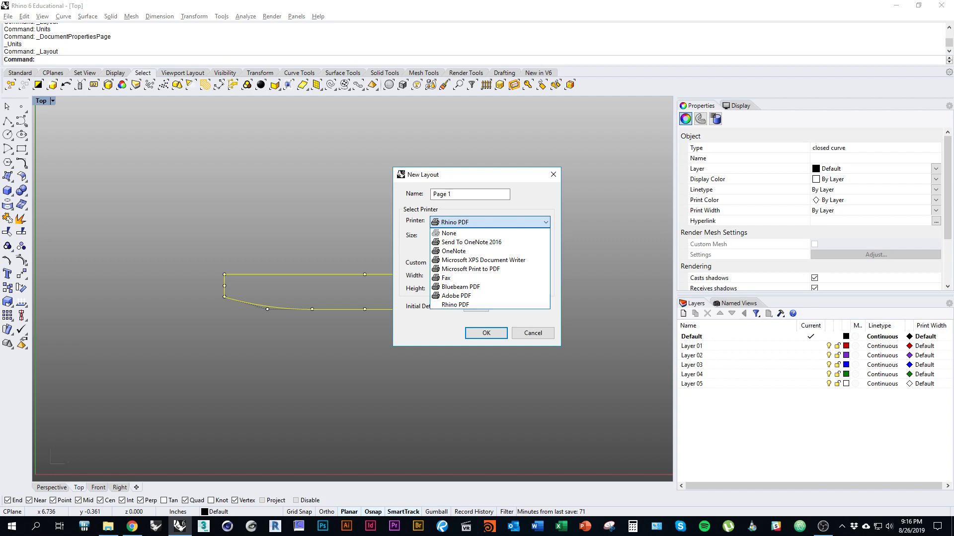
click(472, 305)
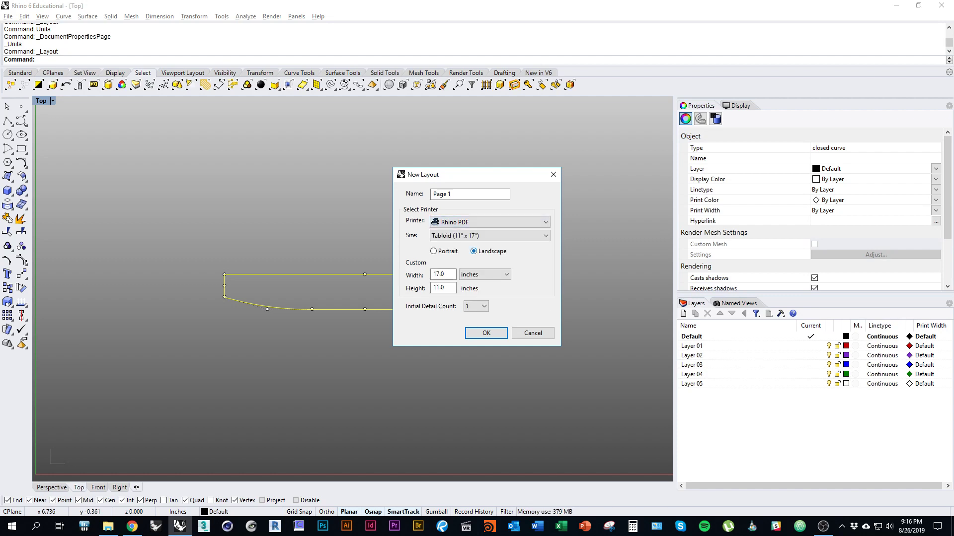
click(489, 235)
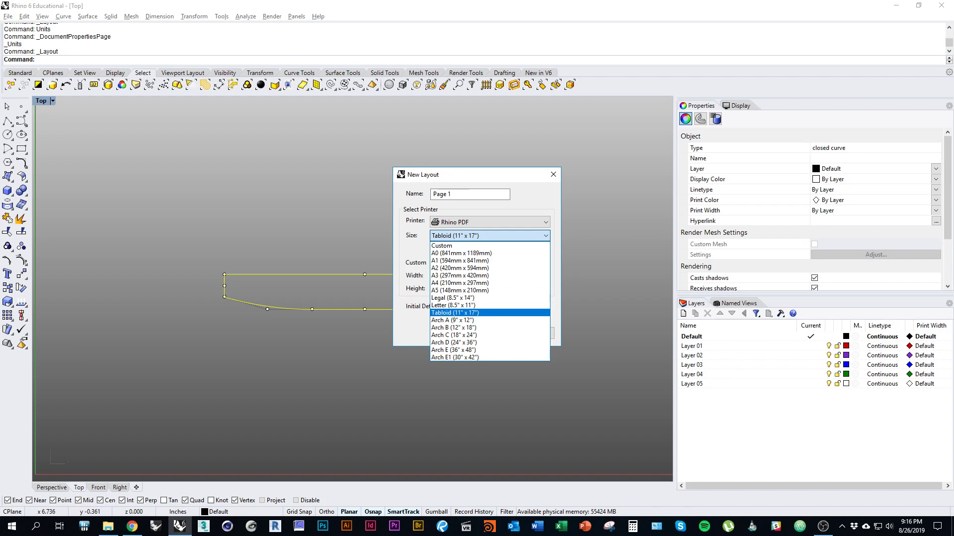
click(471, 312)
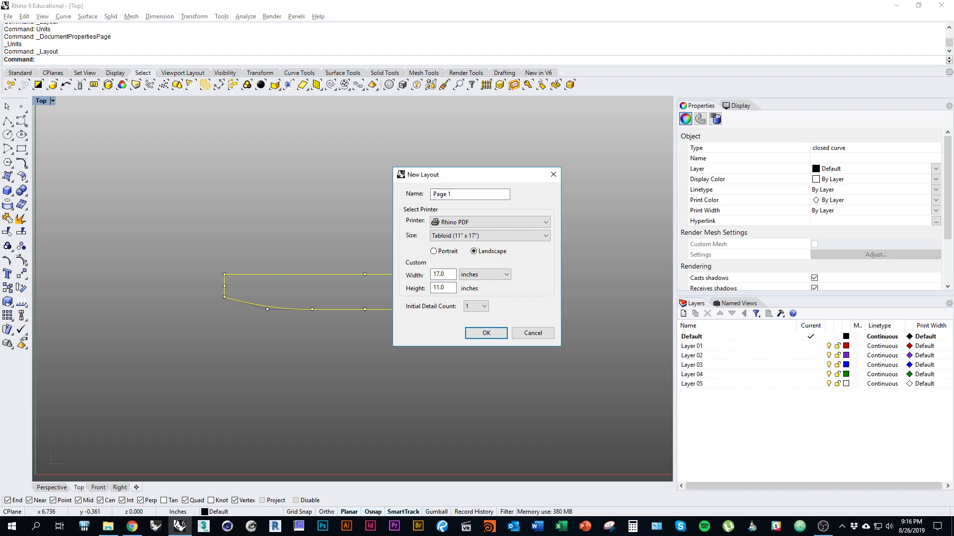
click(444, 288)
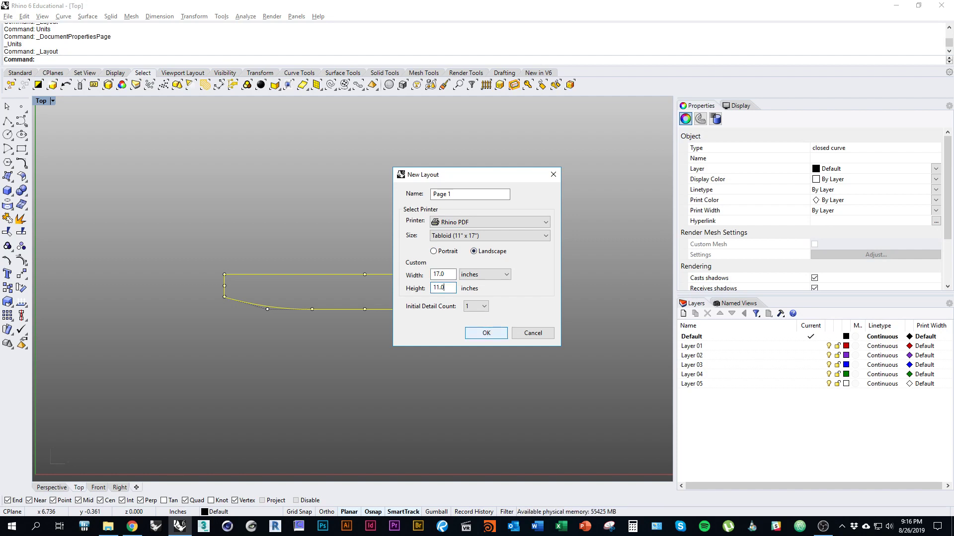
key(Return)
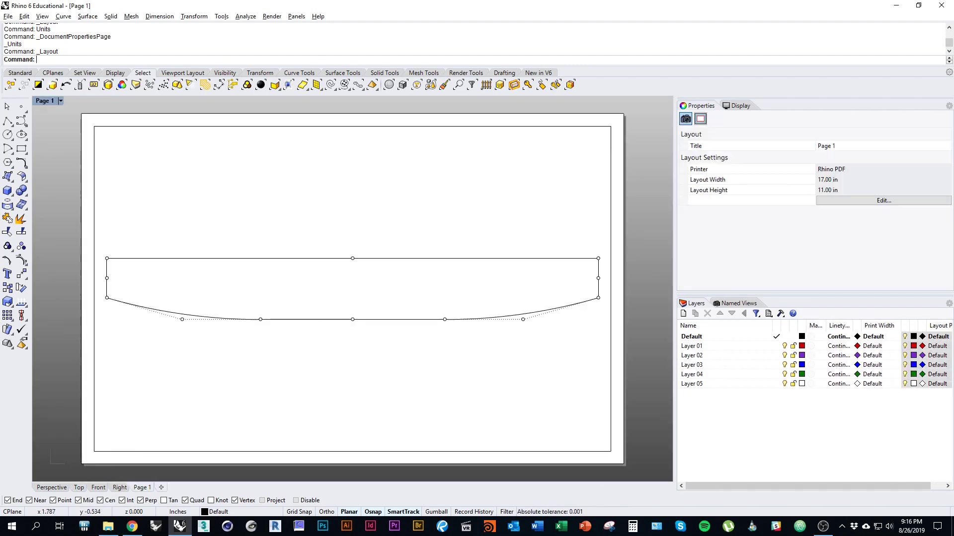
Step: Select the layout's detail view and inspect its scale and object properties
scroll(238, 311, down, 3)
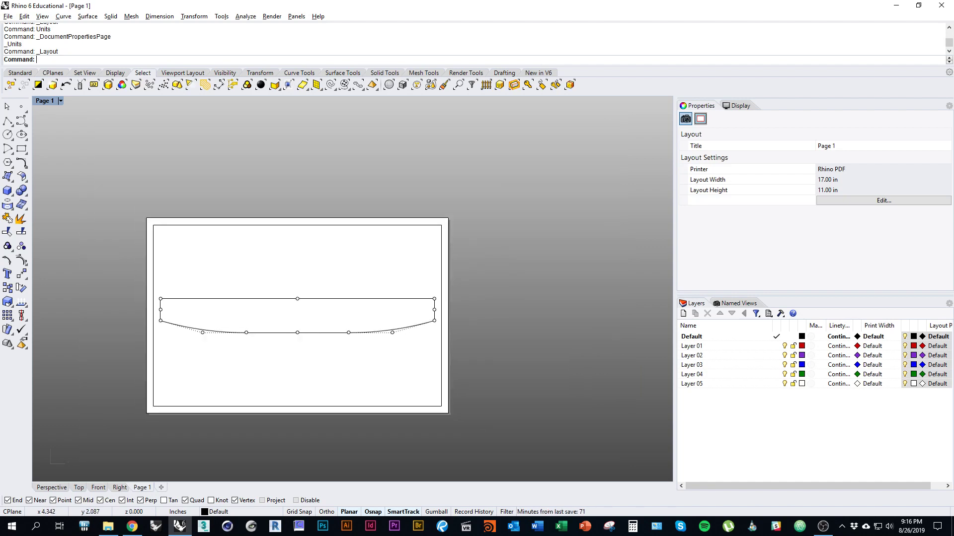
right_drag(244, 426, 321, 437)
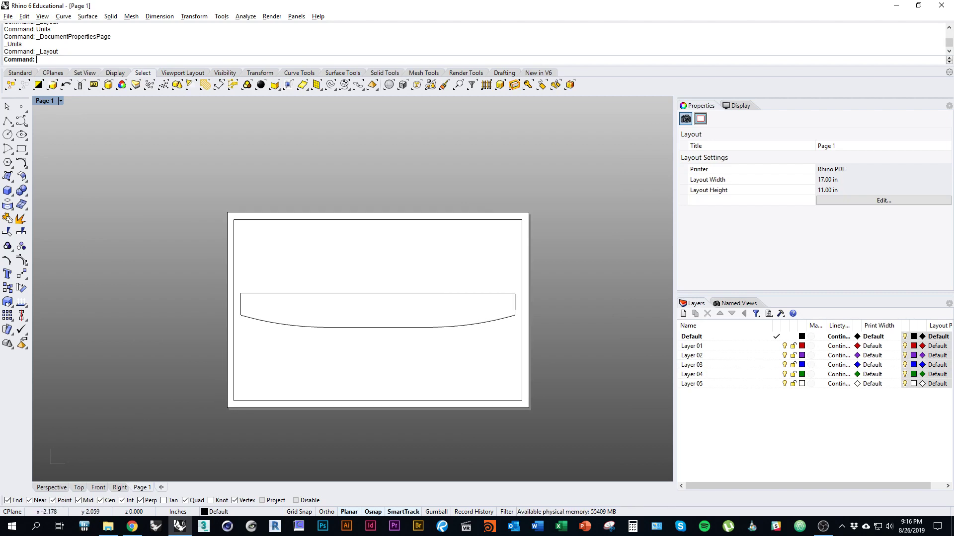
right_drag(205, 278, 229, 264)
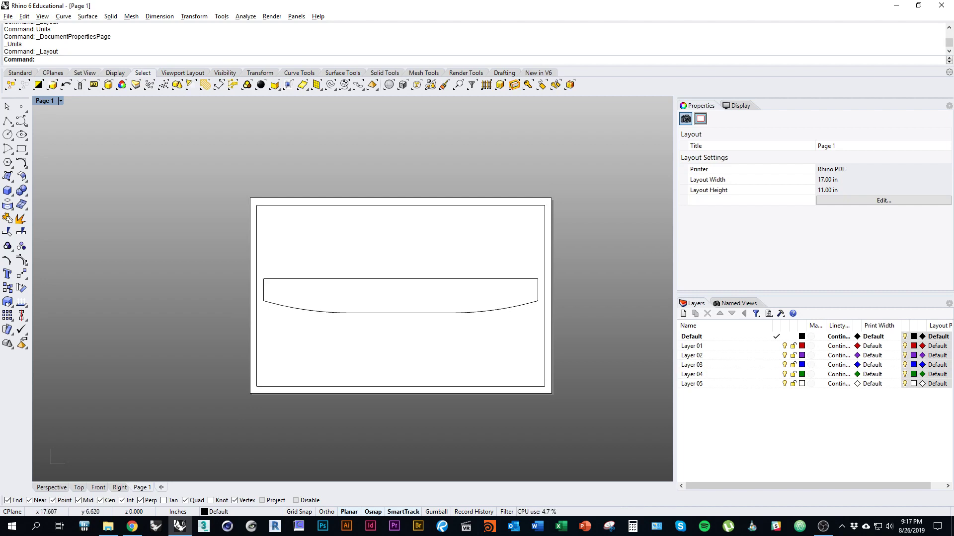
click(541, 205)
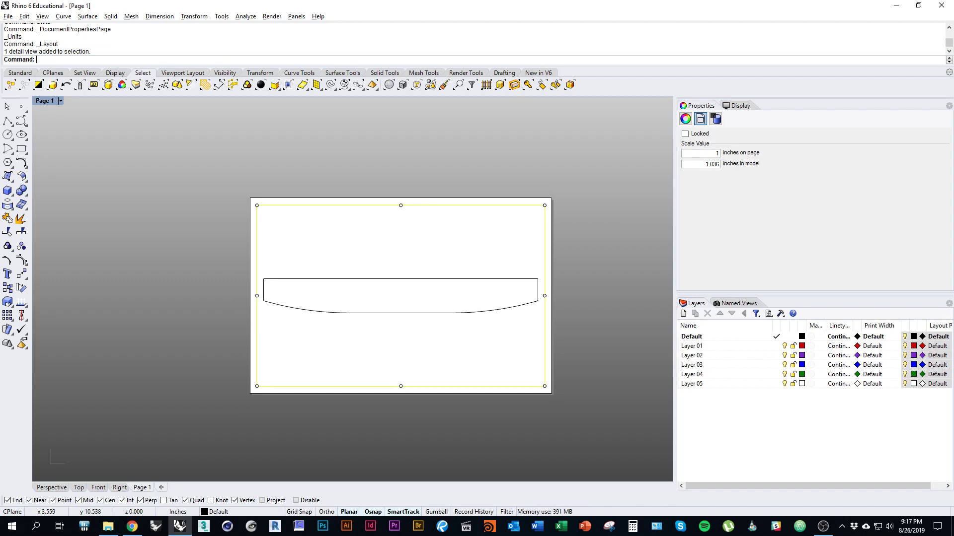
key(Escape)
click(309, 205)
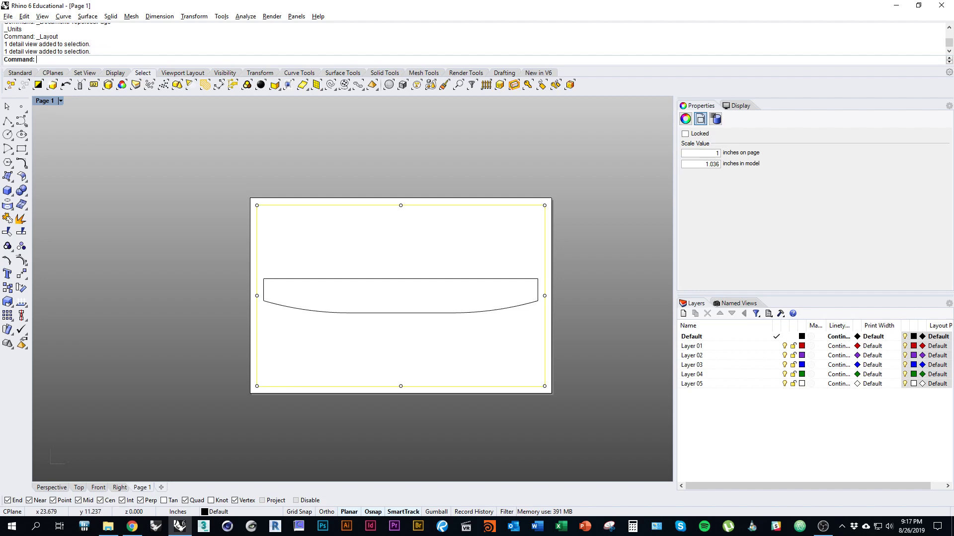
click(685, 119)
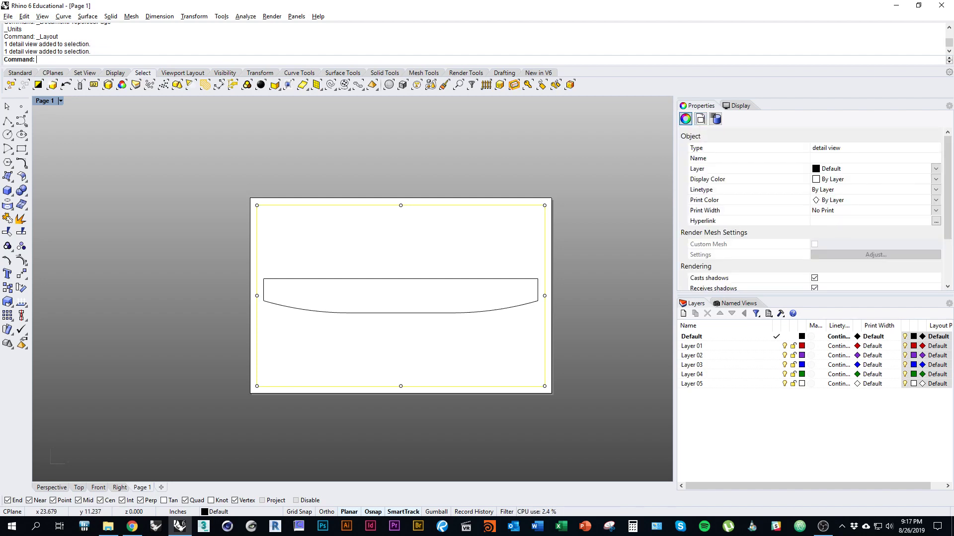
Step: Narrow the detail view to the left half of the layout page by moving its right edge to the middle
click(596, 272)
click(544, 307)
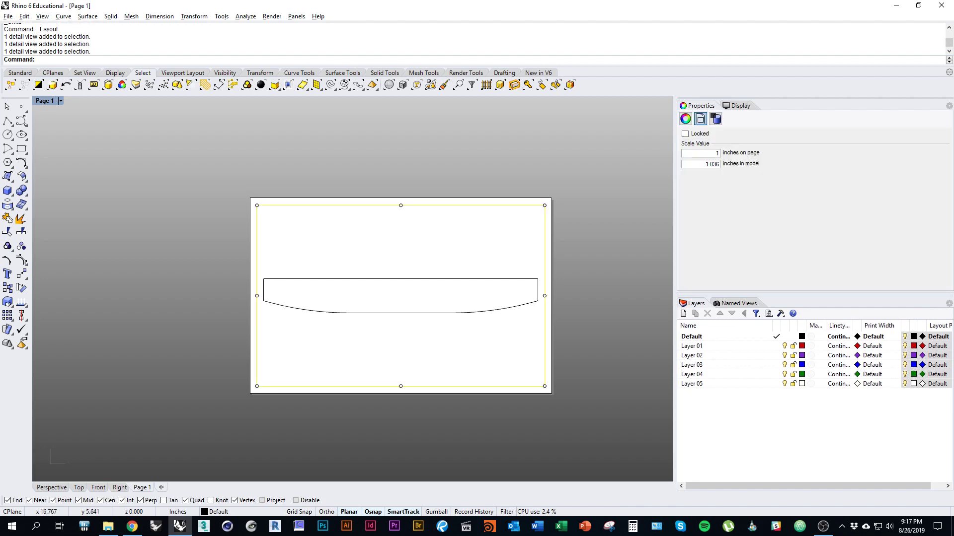
drag(544, 296, 400, 295)
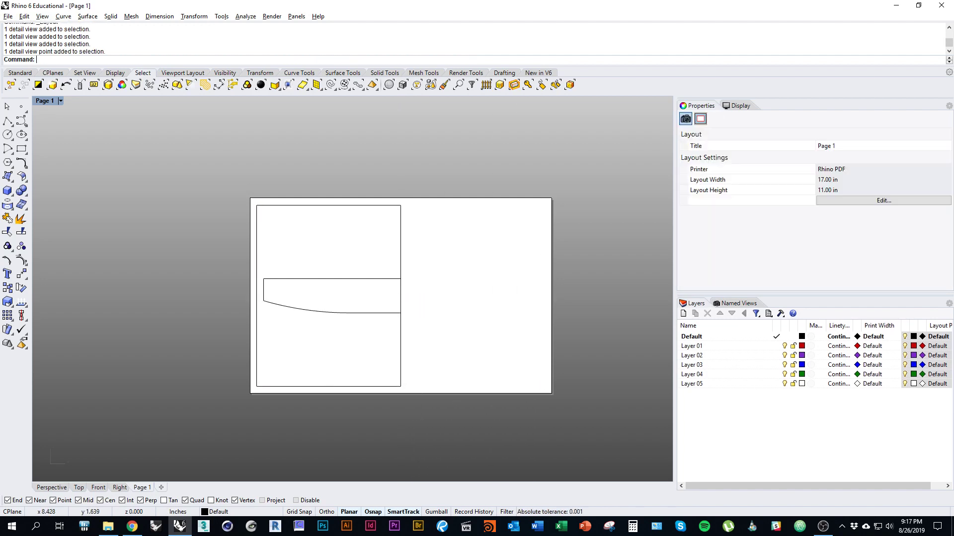
Step: Copy the narrowed detail view from its lower-left corner to its lower-right corner to fill the page's right half
click(399, 364)
text(co)
key(Return)
click(257, 386)
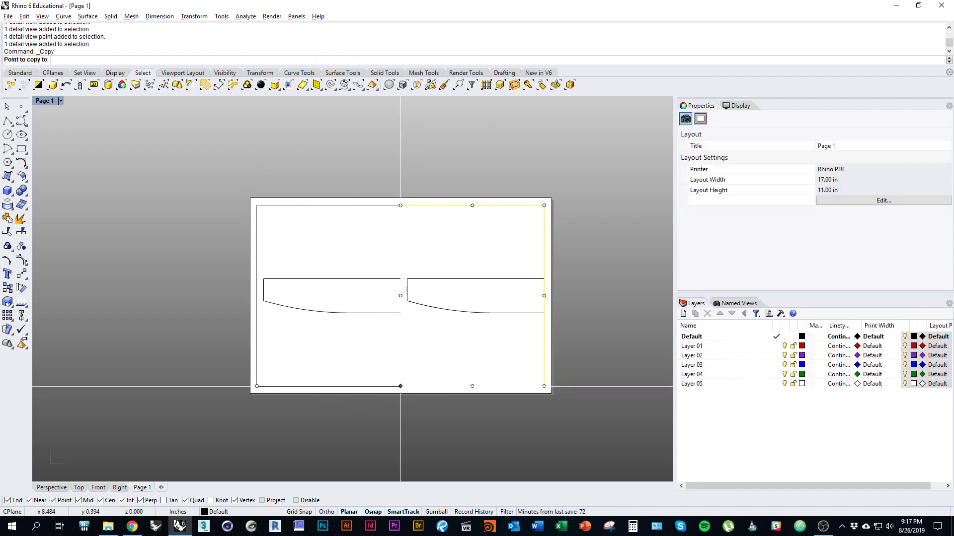
click(401, 386)
key(Return)
Step: Activate the copied detail, orbit and zoom out its model view to show the whole profile at an angle, and return to the page
double_click(472, 298)
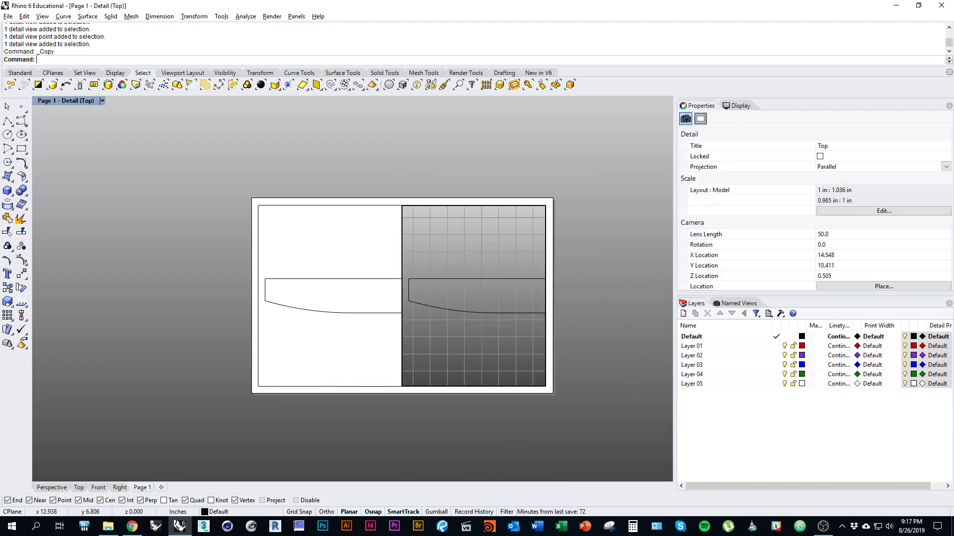
ctrl+shift+right_drag(488, 364, 449, 316)
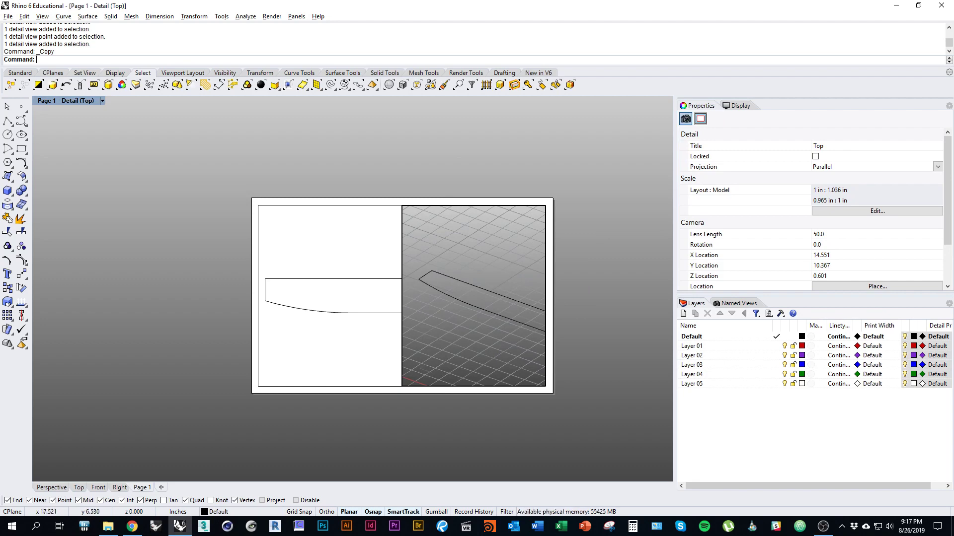
right_drag(522, 326, 485, 315)
scroll(462, 308, down, 10)
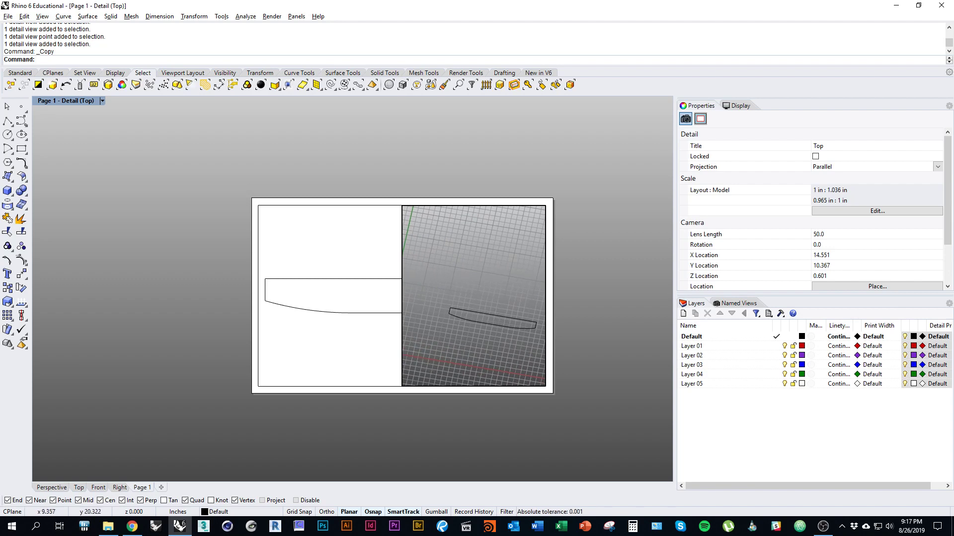
double_click(498, 292)
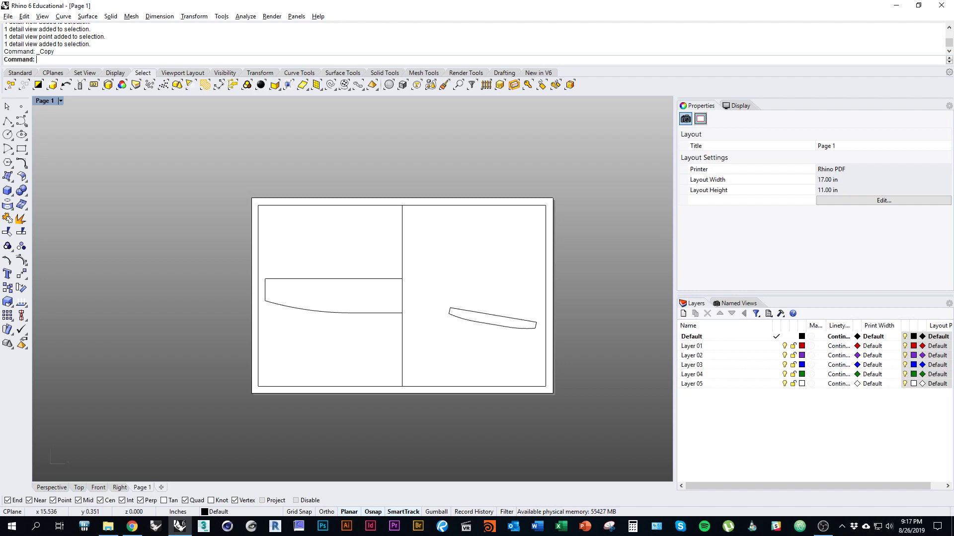
Step: Undo the copied detail's view change, the detail copy and the resizing of the original detail
click(484, 325)
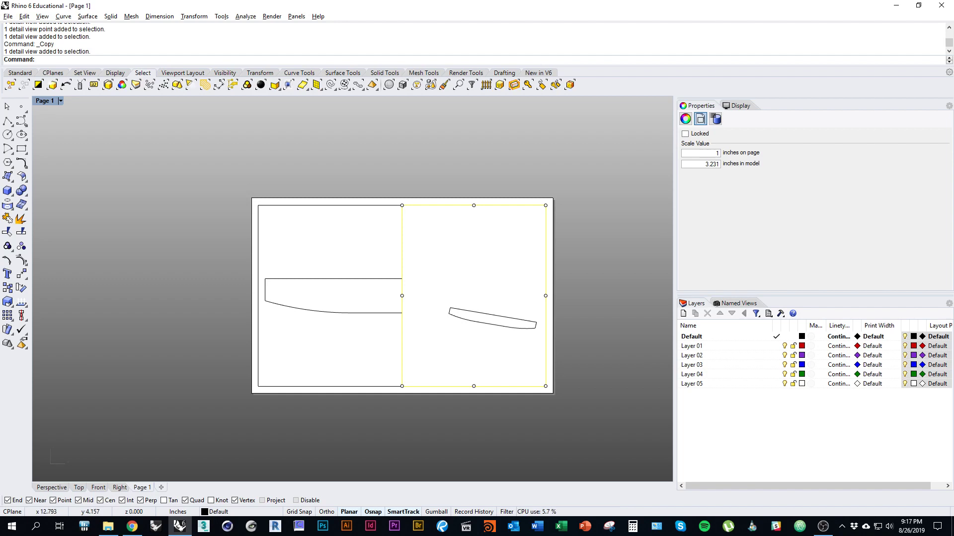
key(ctrl+z)
key(ctrl+z)
key(ctrl+z)
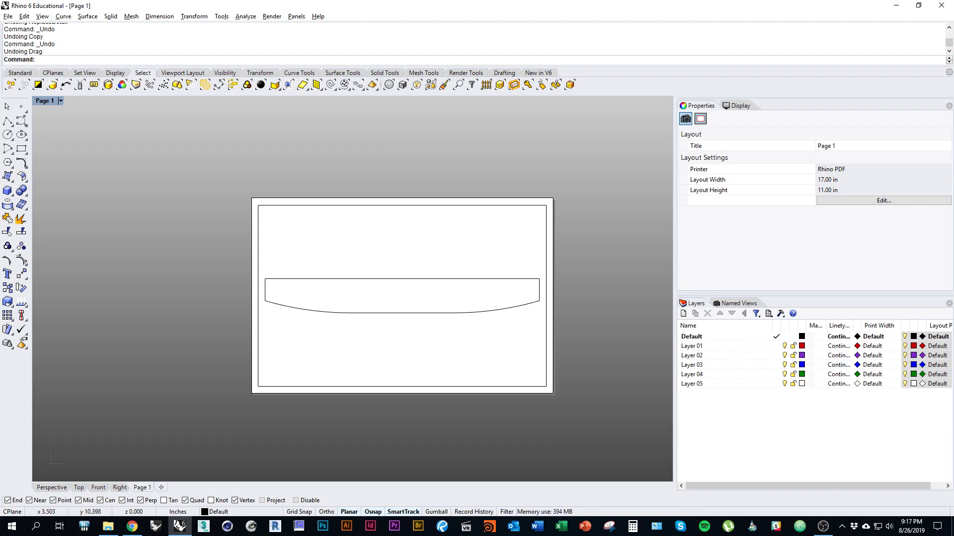
Step: Set the layout detail's scale to 1 inch on page equals 1 inch in model, and deselect the detail
click(313, 206)
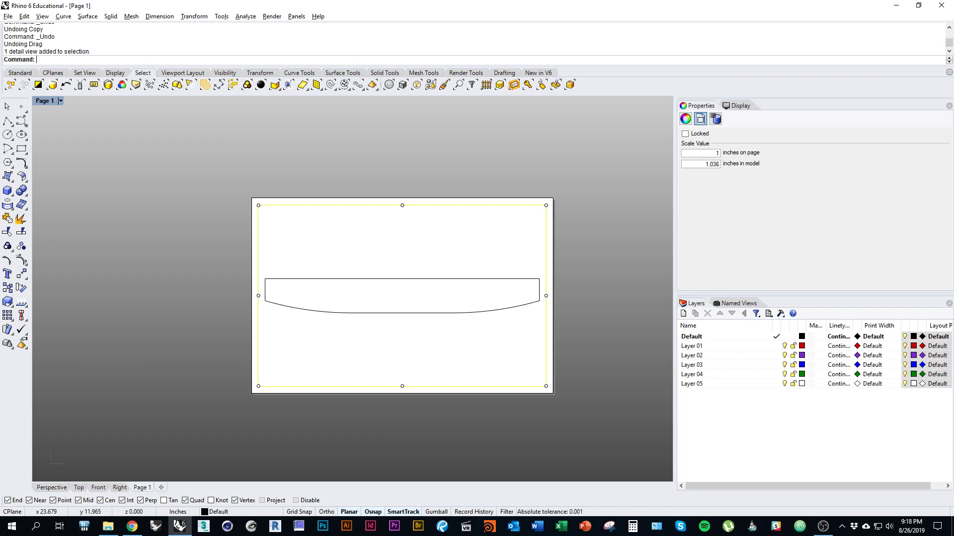
click(717, 153)
click(706, 164)
key(ctrl+a)
text(1)
click(716, 153)
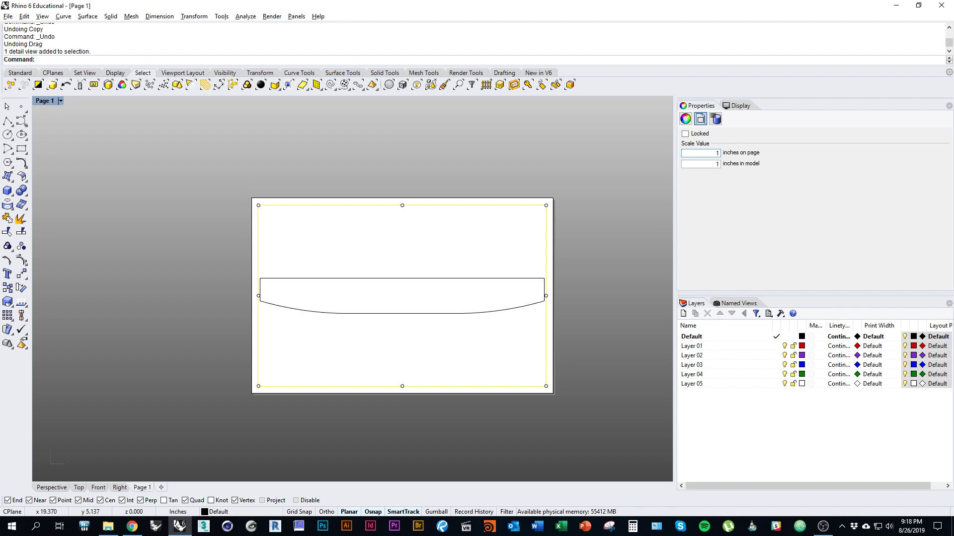
key(Escape)
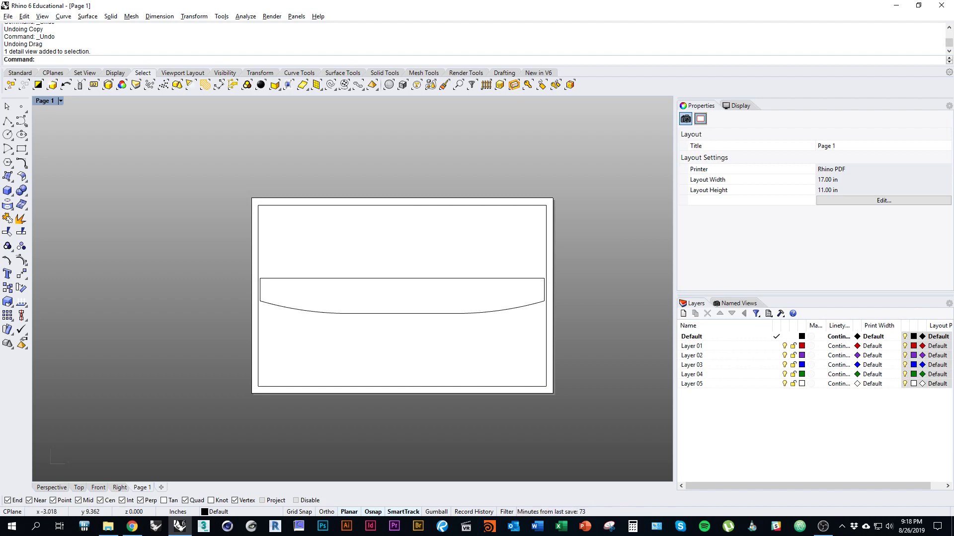
Step: Turn on print preview for the Page 1 layout
right_drag(255, 320, 233, 325)
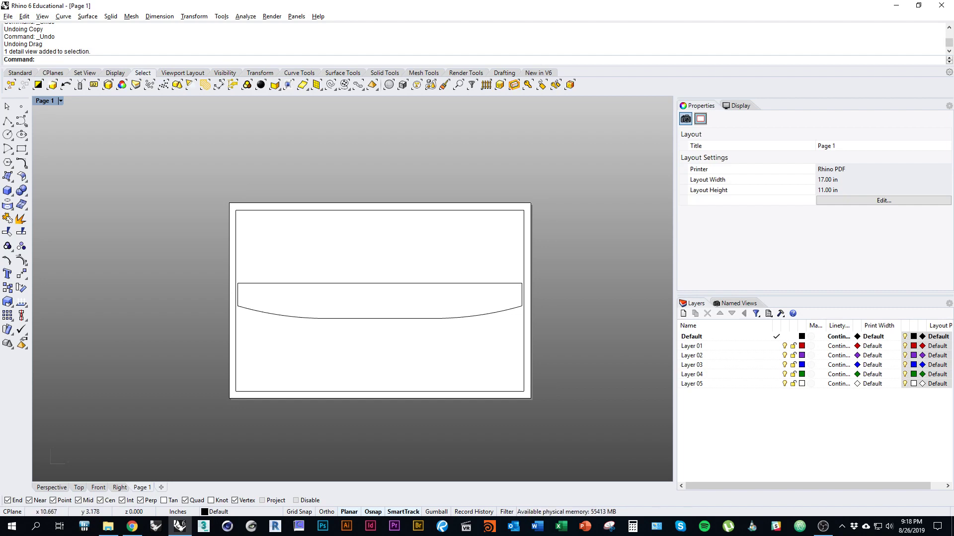
scroll(403, 340, up, 1)
right_drag(440, 361, 439, 388)
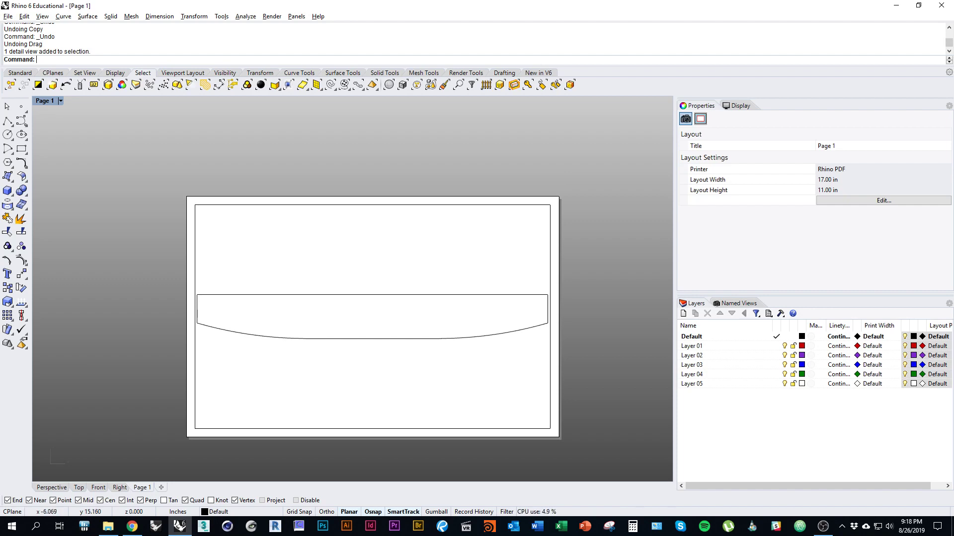
click(61, 101)
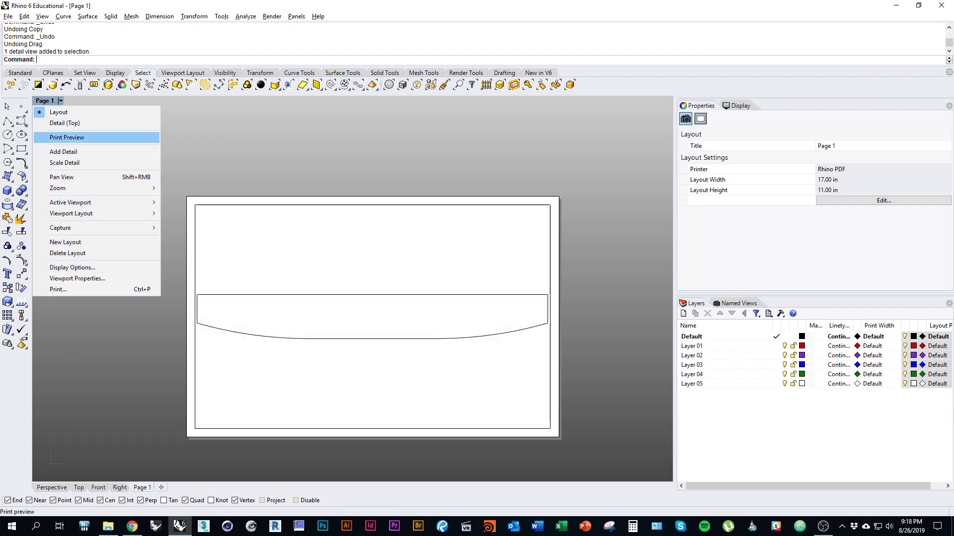
click(66, 137)
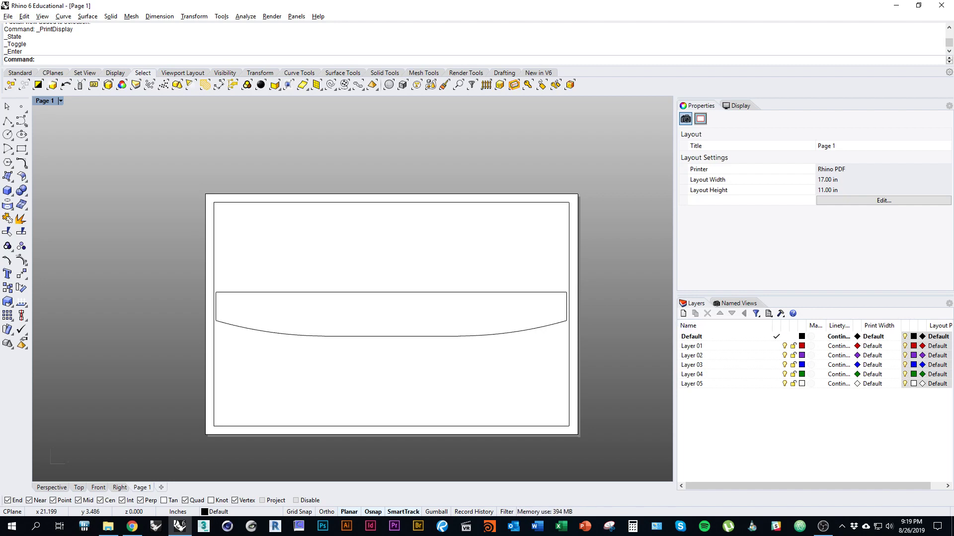
Step: Select the profile curve in the Top view and confirm the Default layer's linetype as Continuous and print color as Black
click(51, 488)
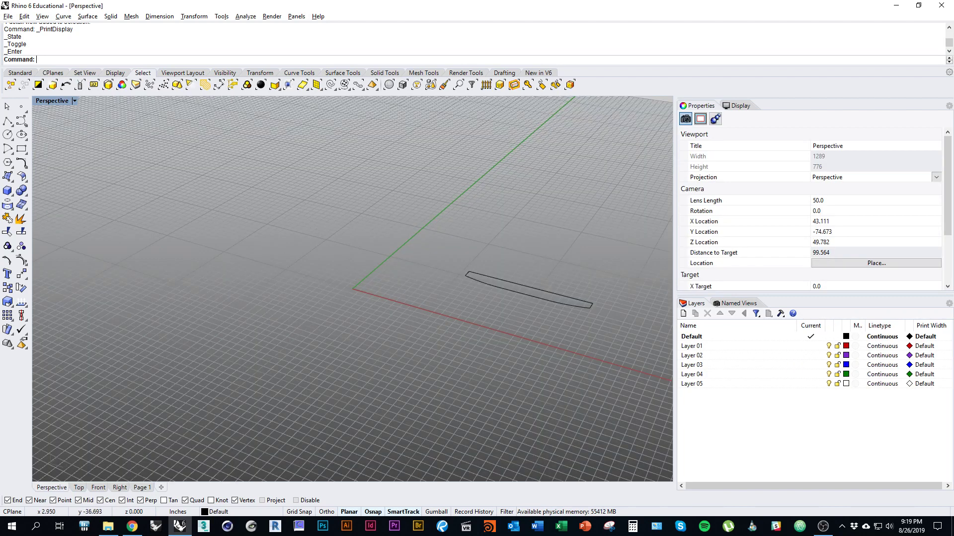
click(79, 488)
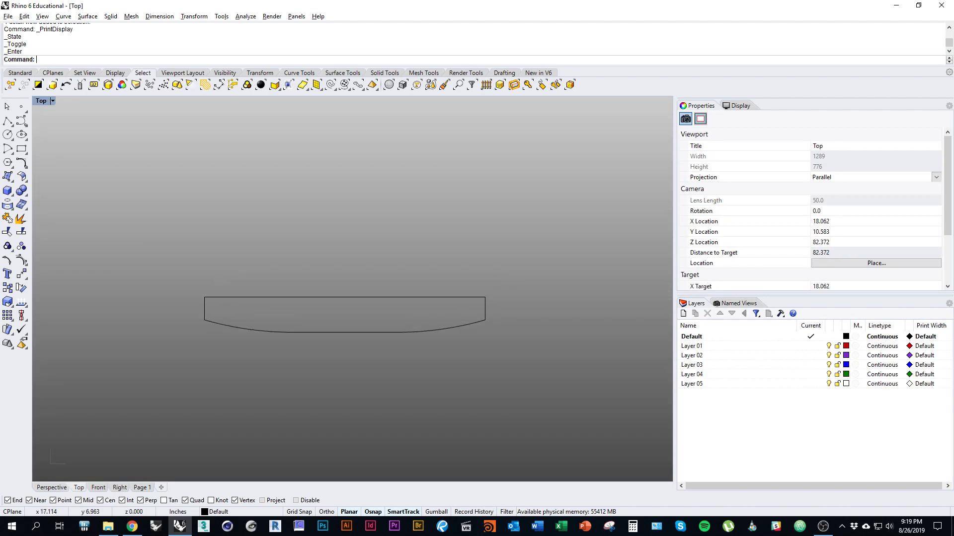
click(437, 332)
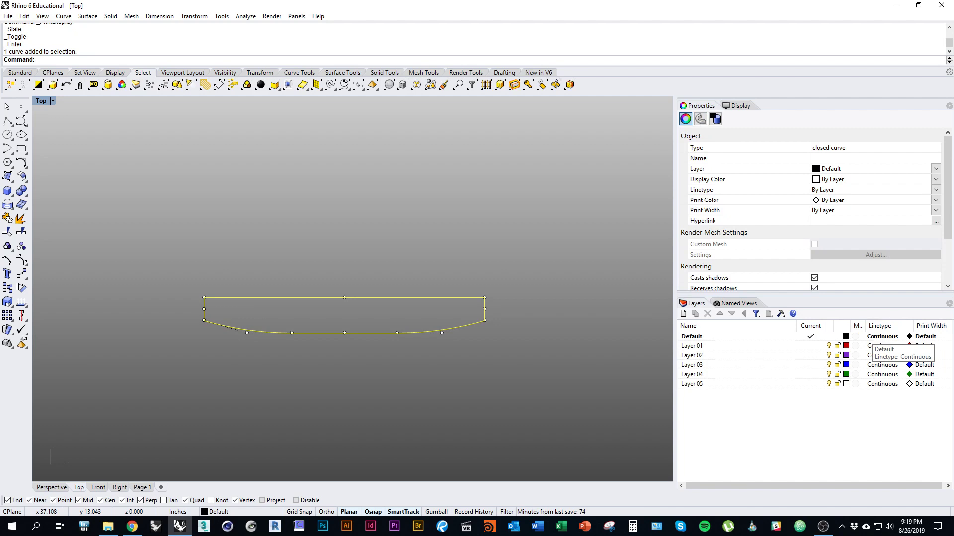
click(883, 337)
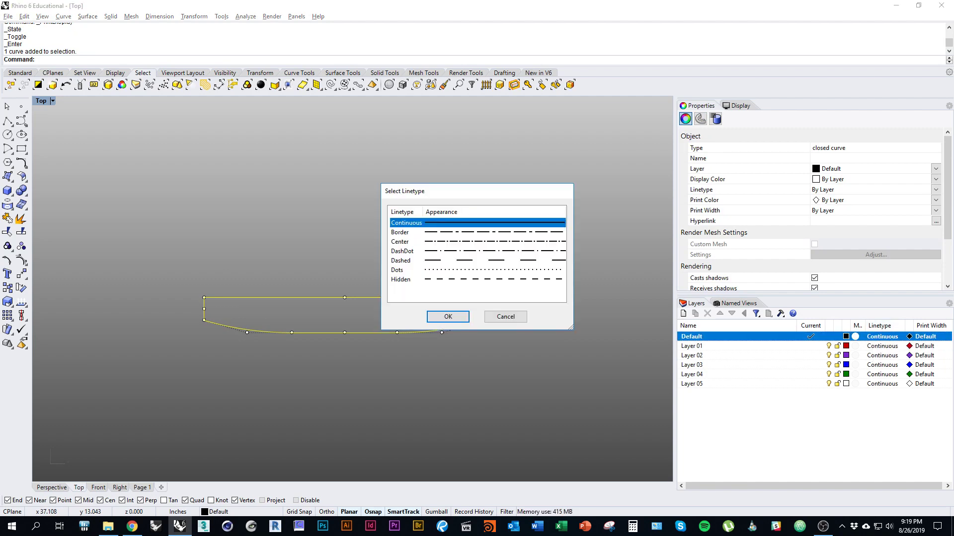
click(448, 317)
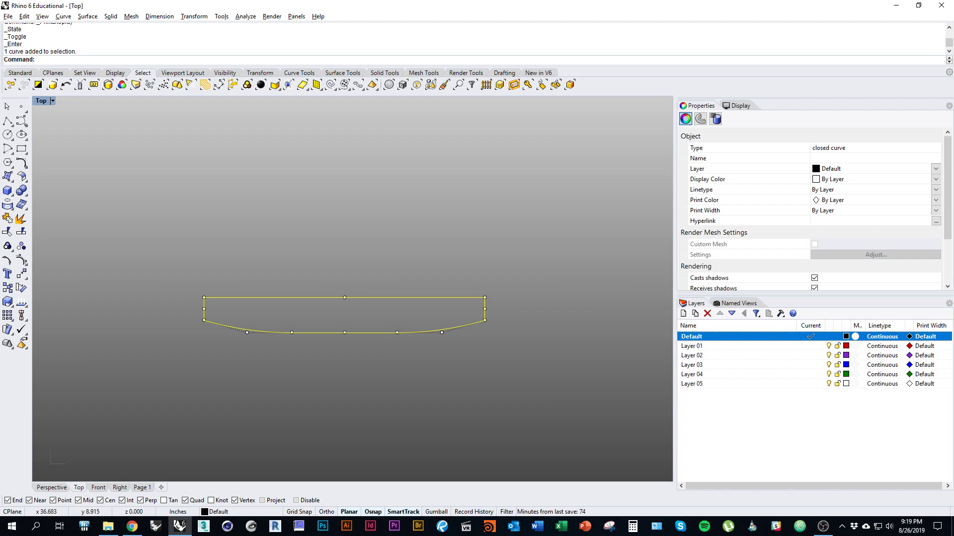
click(910, 336)
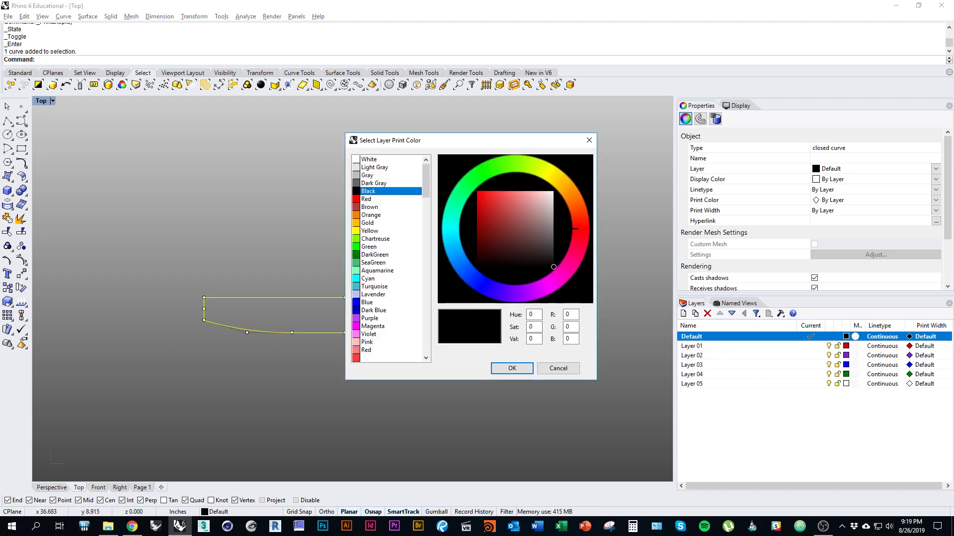
click(512, 368)
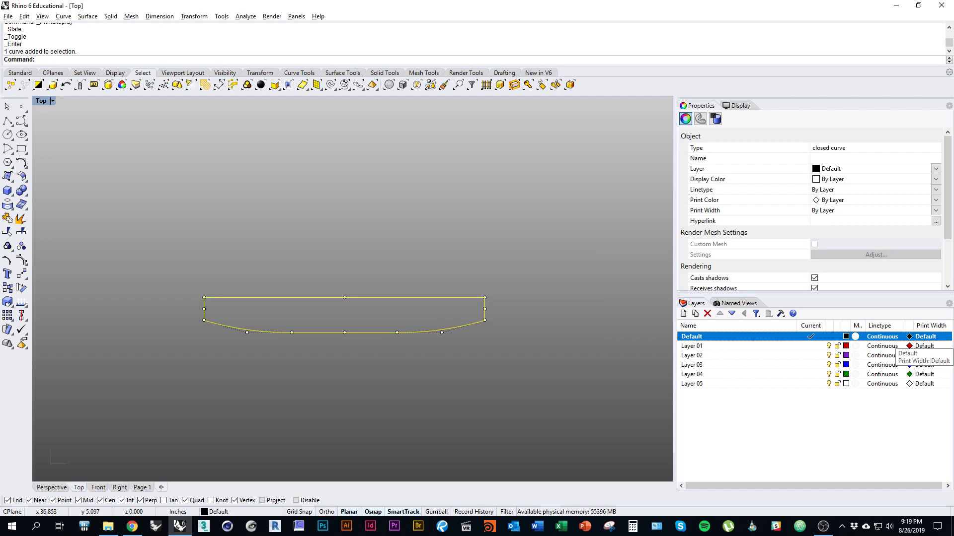
Step: Set the Default layer's print width to 0.6 mm and deselect the profile curve
click(924, 336)
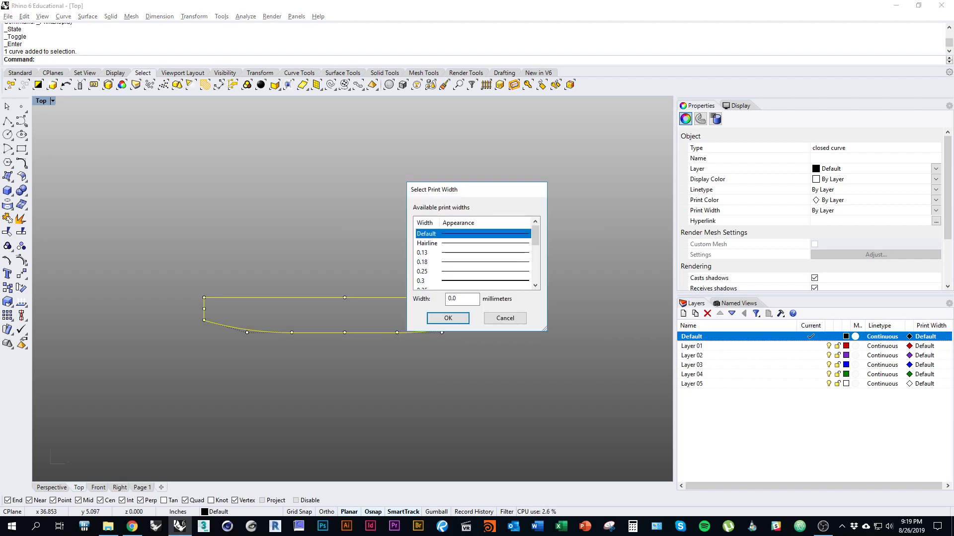
click(534, 286)
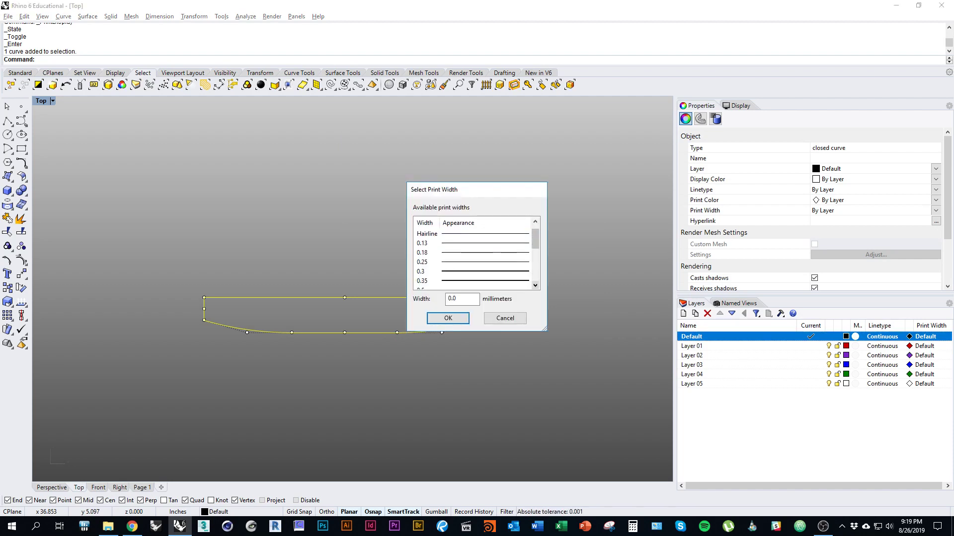
click(535, 285)
click(535, 286)
click(535, 286)
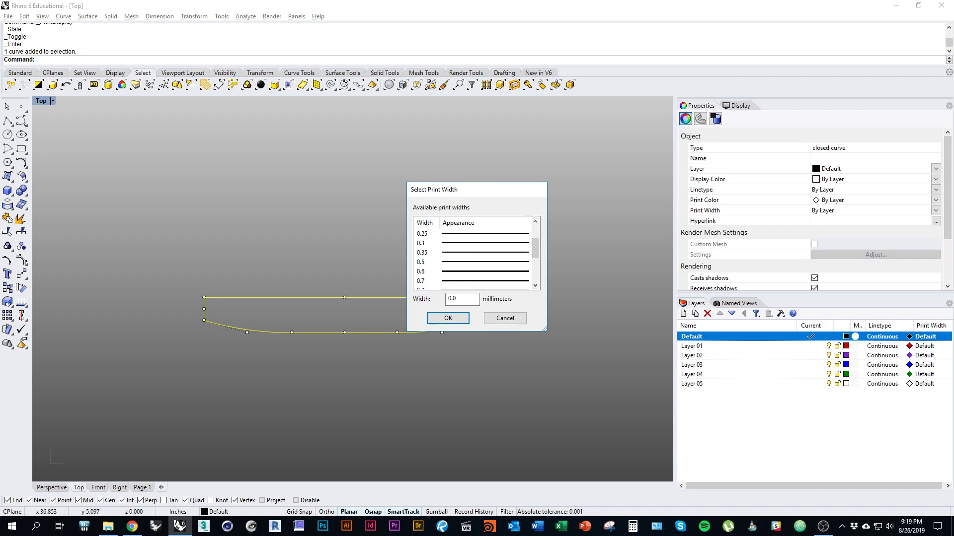
click(472, 271)
click(448, 318)
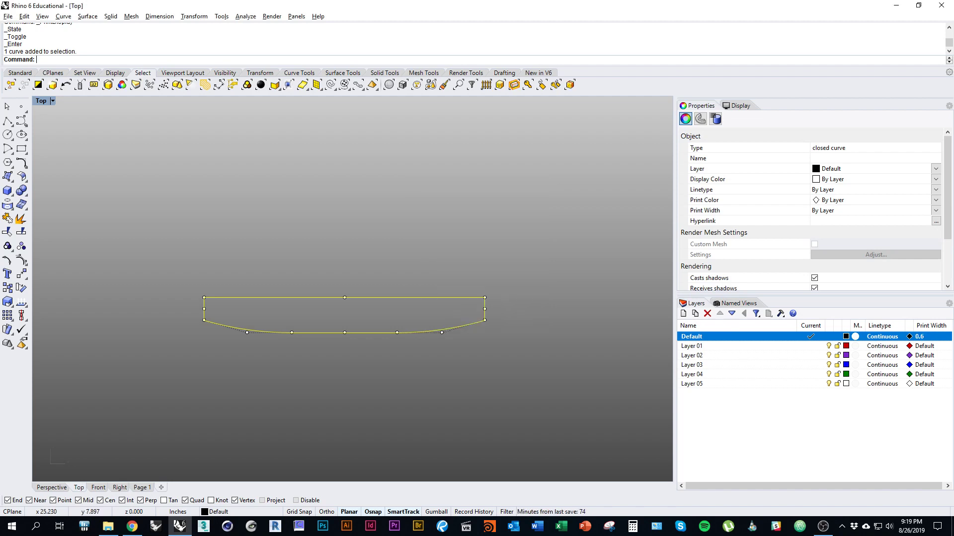
click(457, 346)
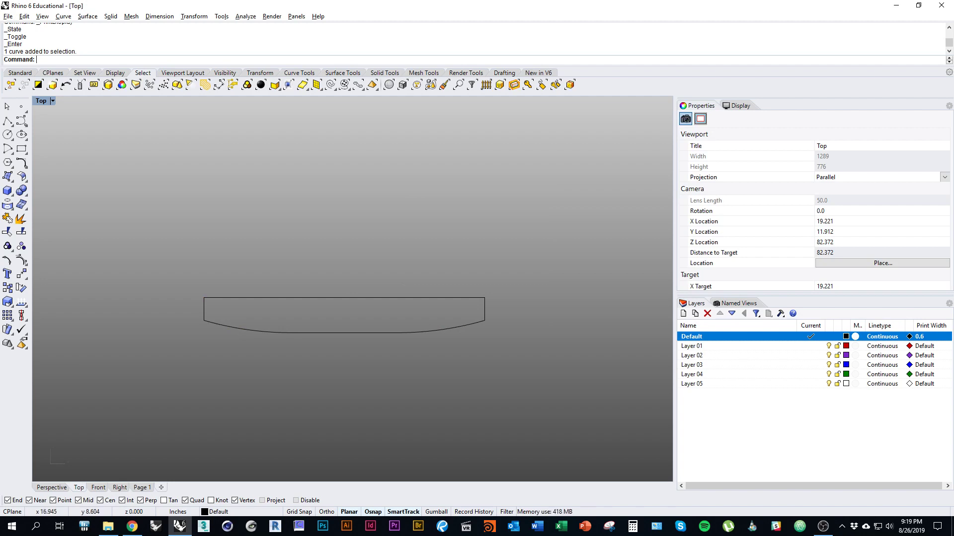
Step: Examine the profile's line thickness up close on the Page 1 layout, and return to the whole page
click(142, 488)
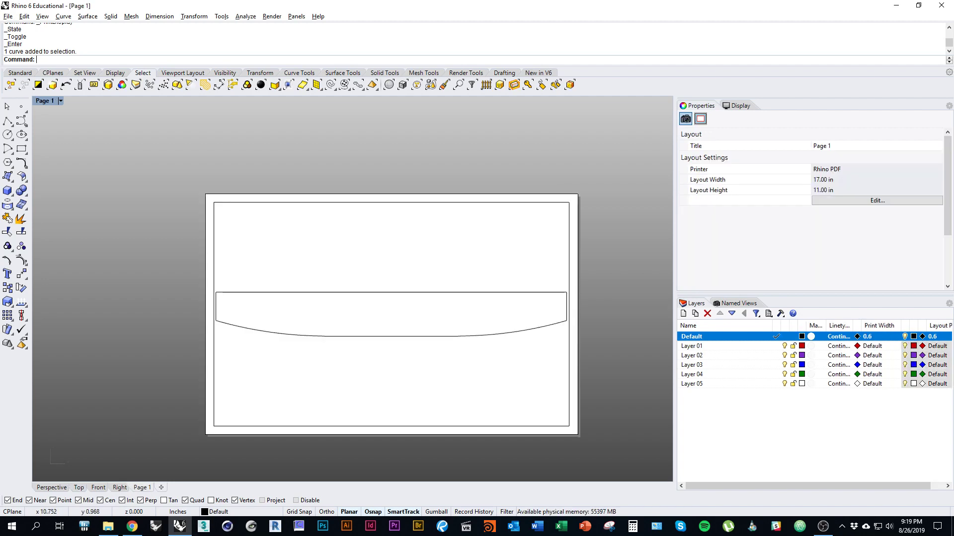
scroll(561, 318, up, 5)
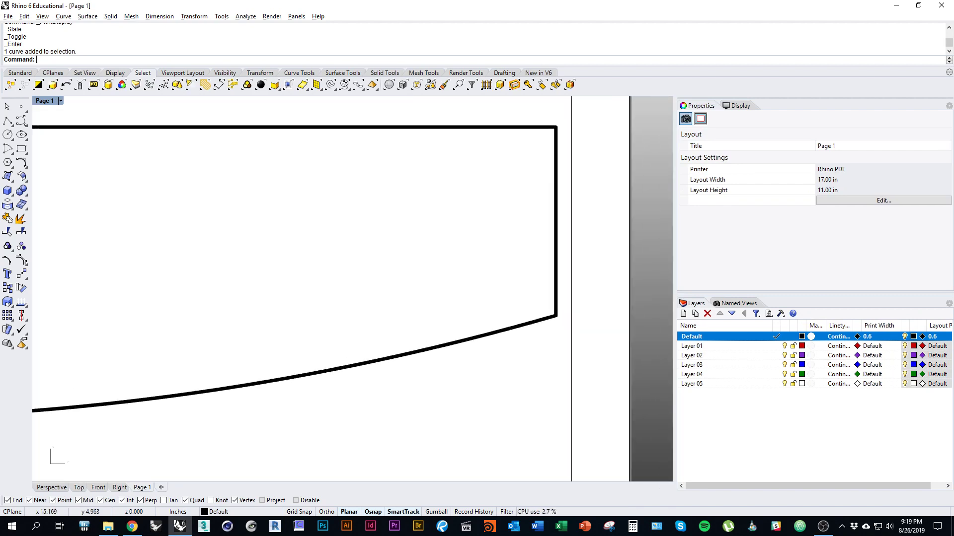
scroll(348, 288, down, 3)
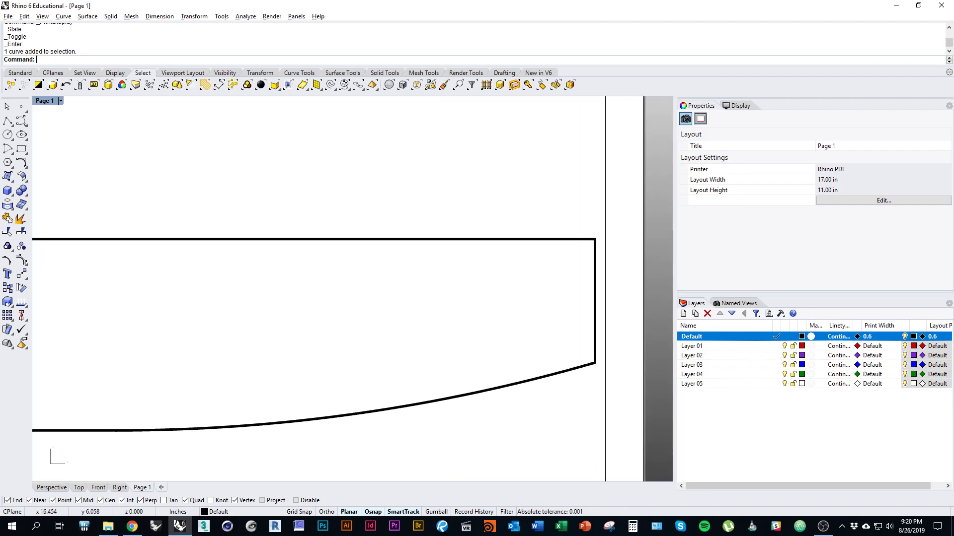
scroll(348, 288, down, 3)
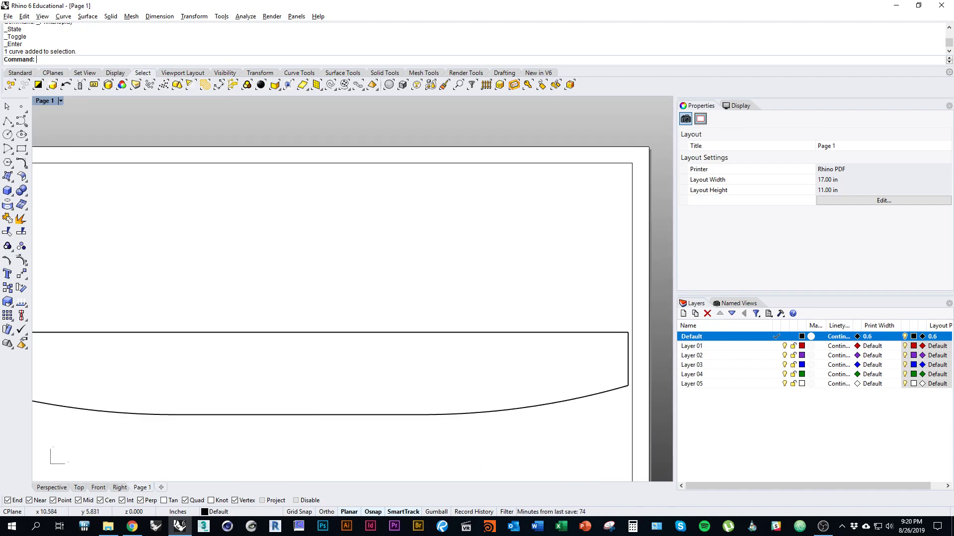
right_drag(347, 288, 266, 216)
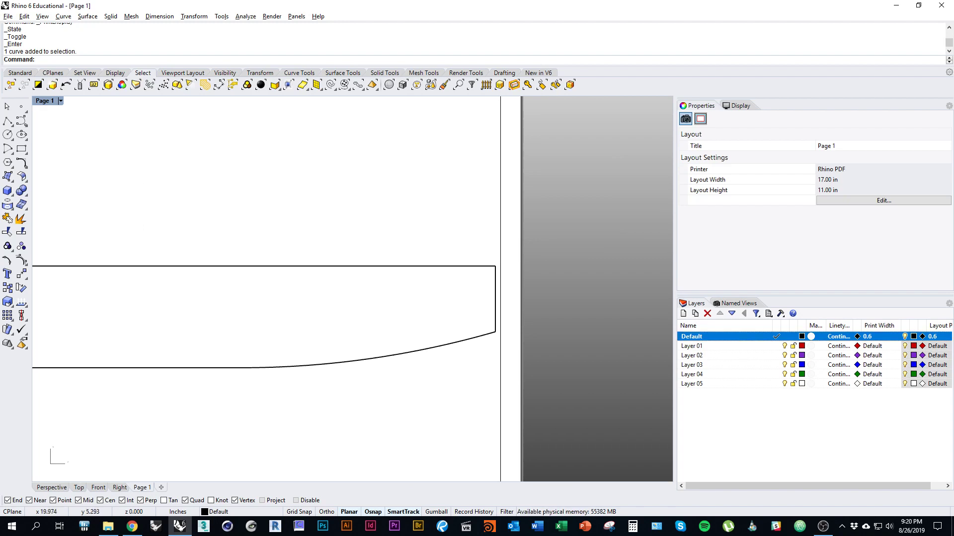
right_drag(203, 412, 434, 342)
scroll(387, 385, down, 2)
scroll(423, 391, down, 4)
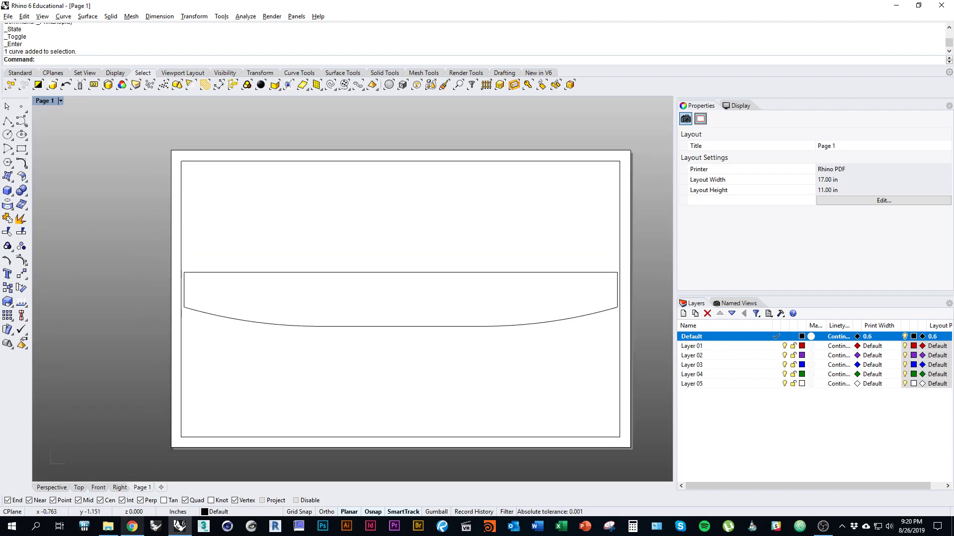
Step: Switch to Chrome and open capla.arizona.edu in a new tab
mouse_move(132, 526)
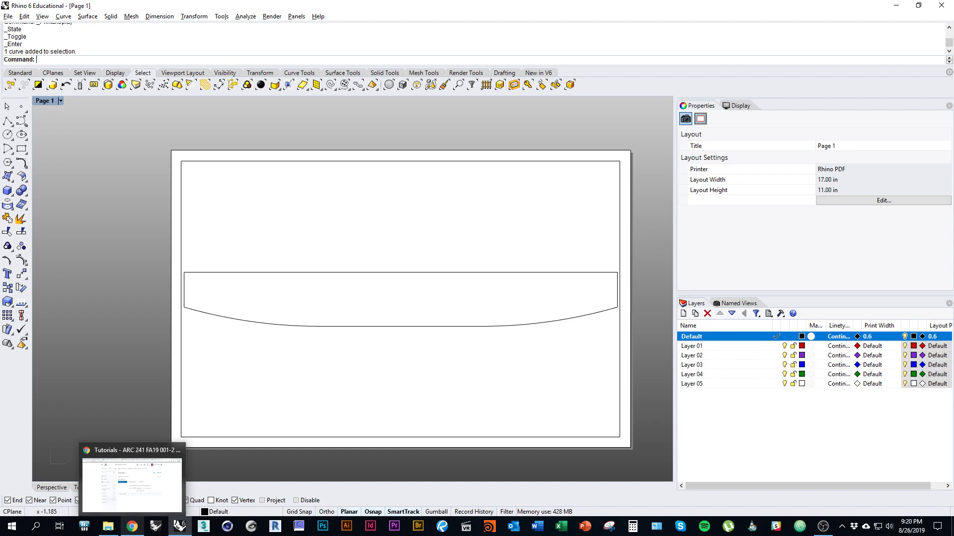
click(131, 527)
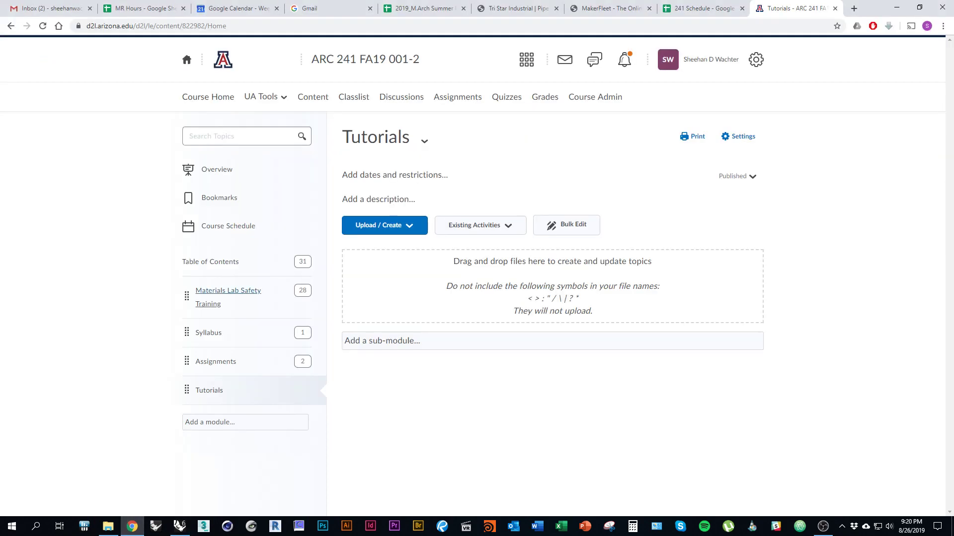
key(ctrl+t)
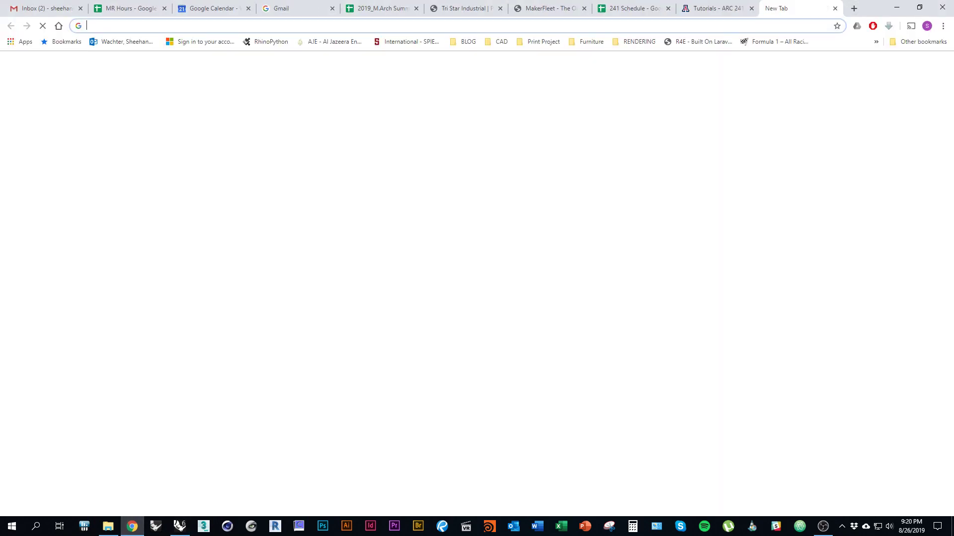
text(capla)
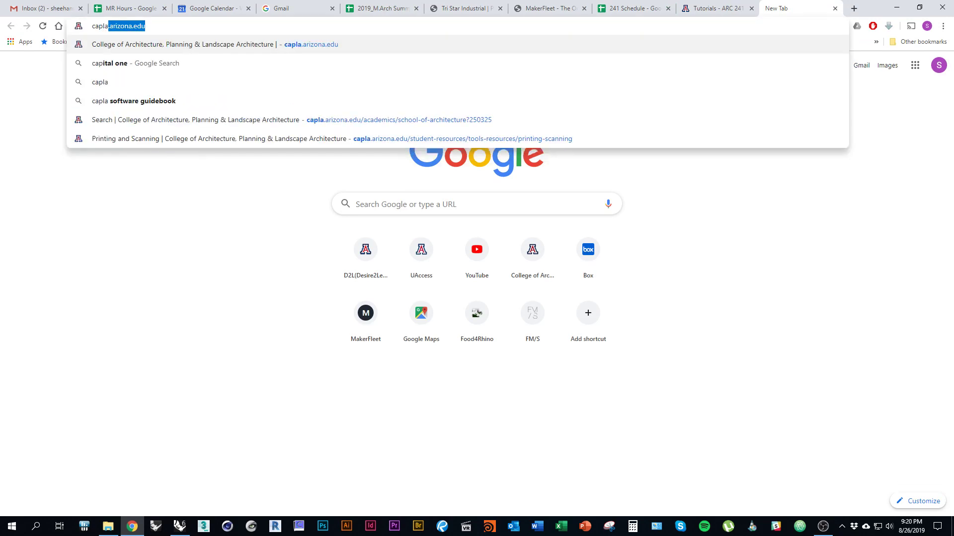
text(.arizona.edu)
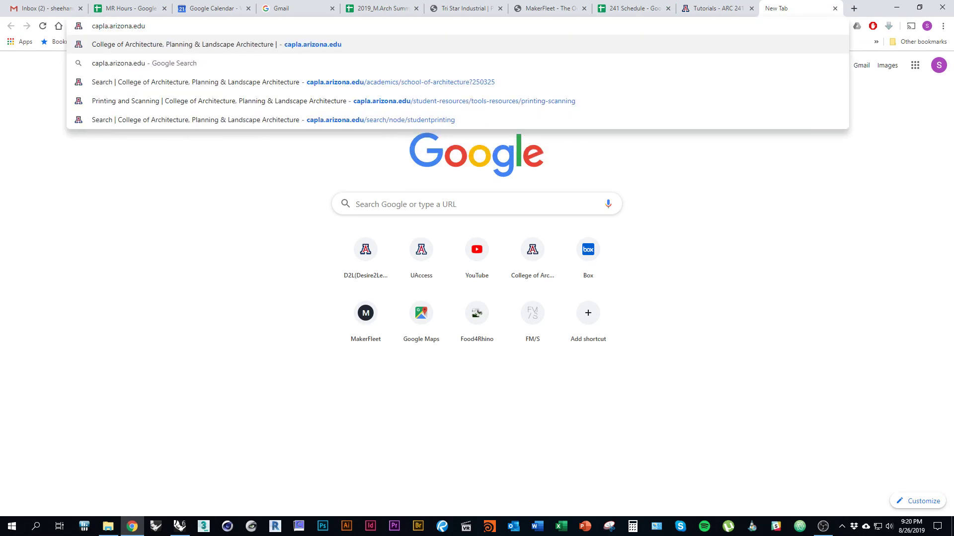
key(Return)
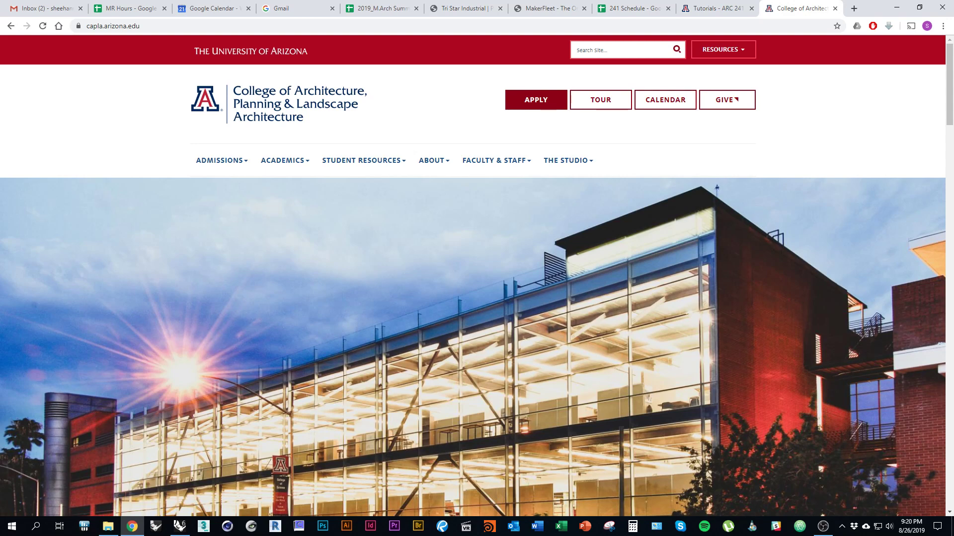
Step: Search the college website for "software guidebook"
scroll(600, 149, down, 1)
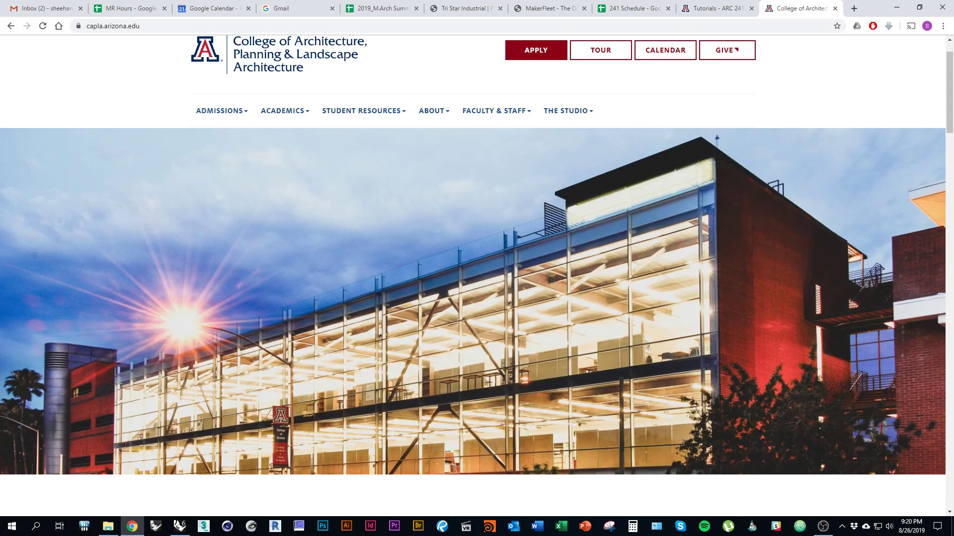
scroll(601, 149, up, 1)
click(621, 50)
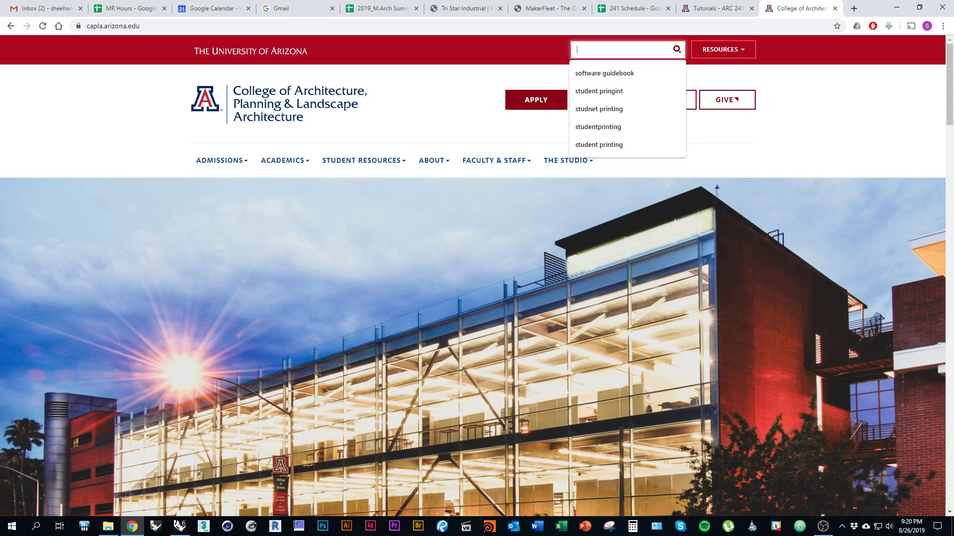
text(software g)
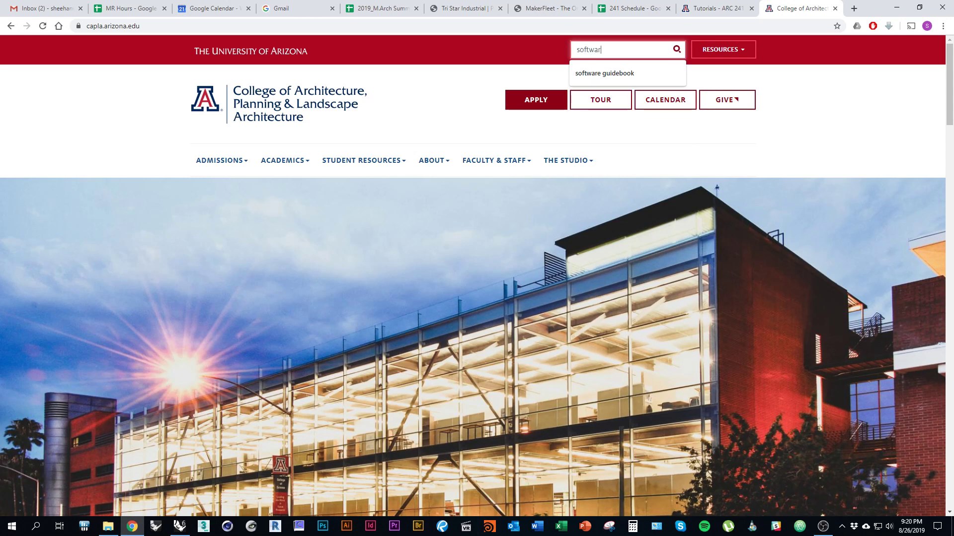
text(uidebook)
key(Return)
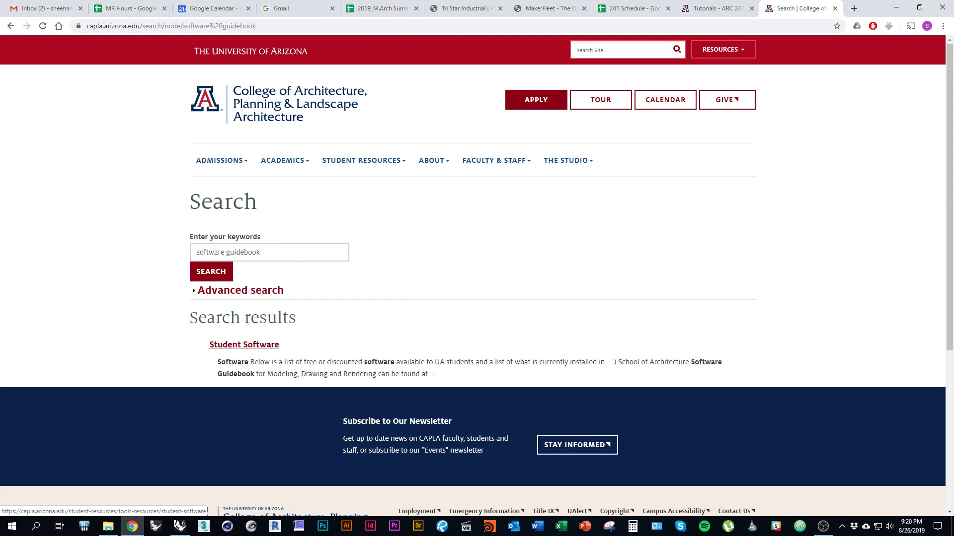
Step: Open the School of Architecture Software Guidebook through the Student Software search result
click(244, 345)
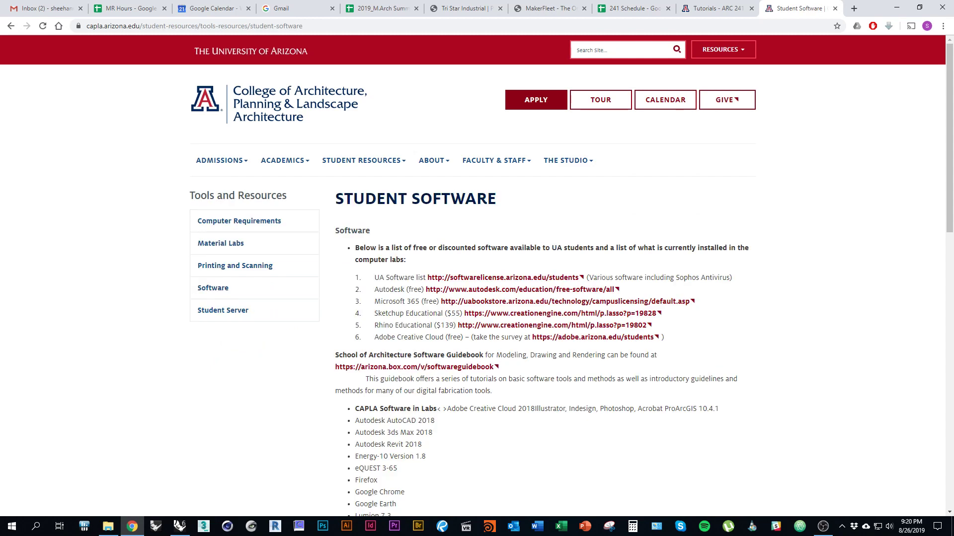
drag(335, 355, 480, 355)
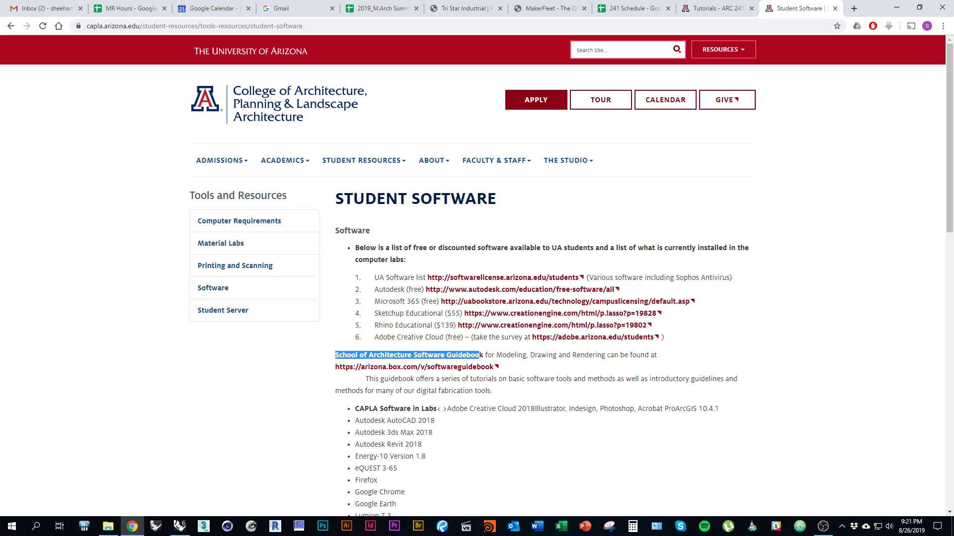
click(480, 354)
click(417, 367)
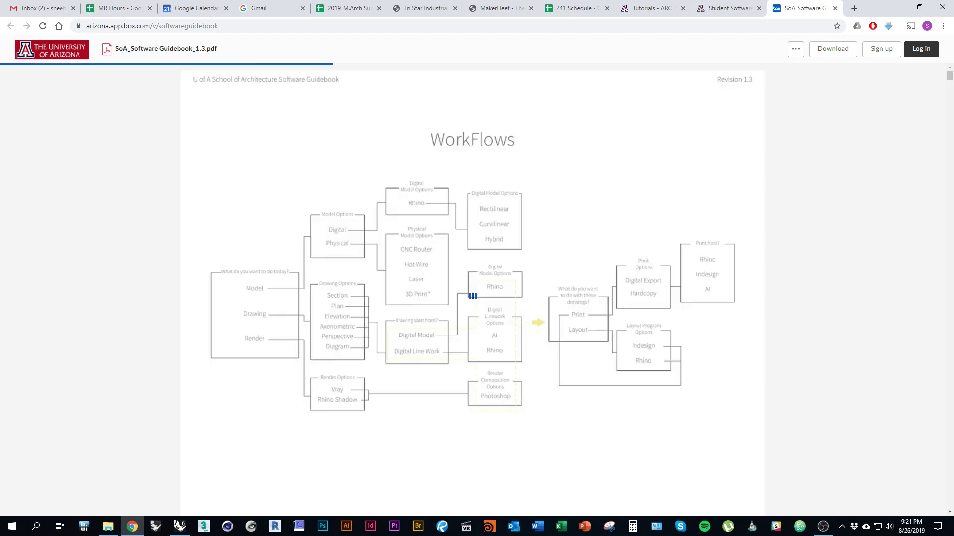
Step: Look over the guidebook's WorkFlows diagram and its Contents page
scroll(472, 296, down, 7)
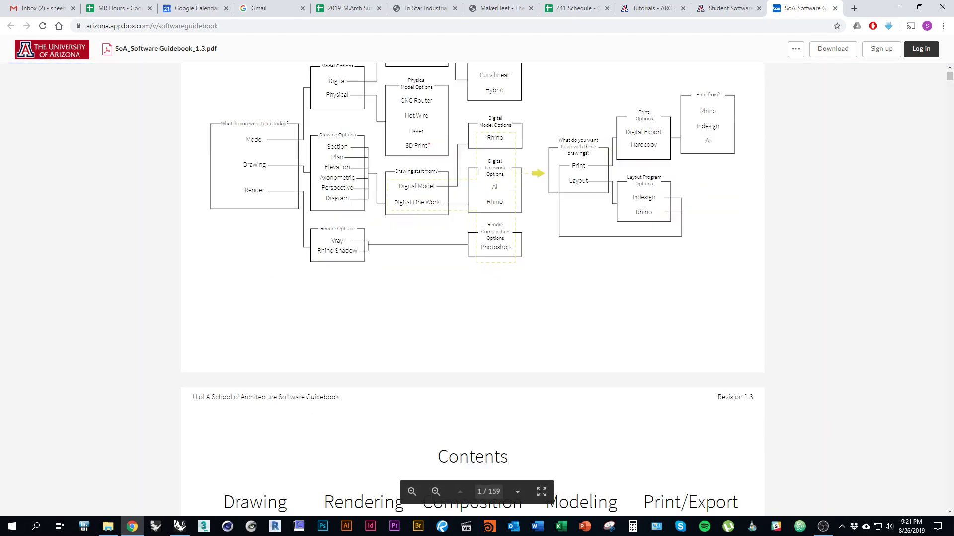
scroll(472, 296, down, 1)
scroll(472, 296, up, 5)
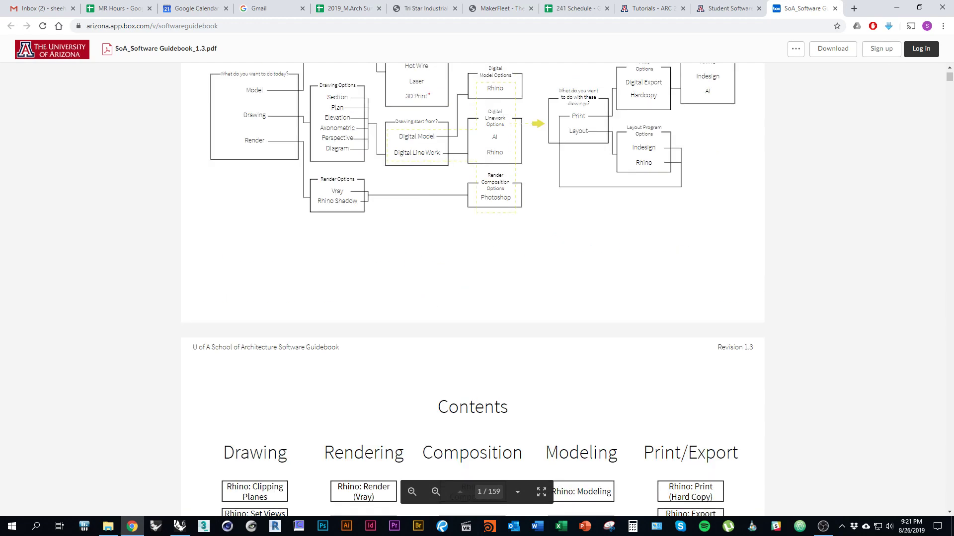
scroll(472, 296, down, 6)
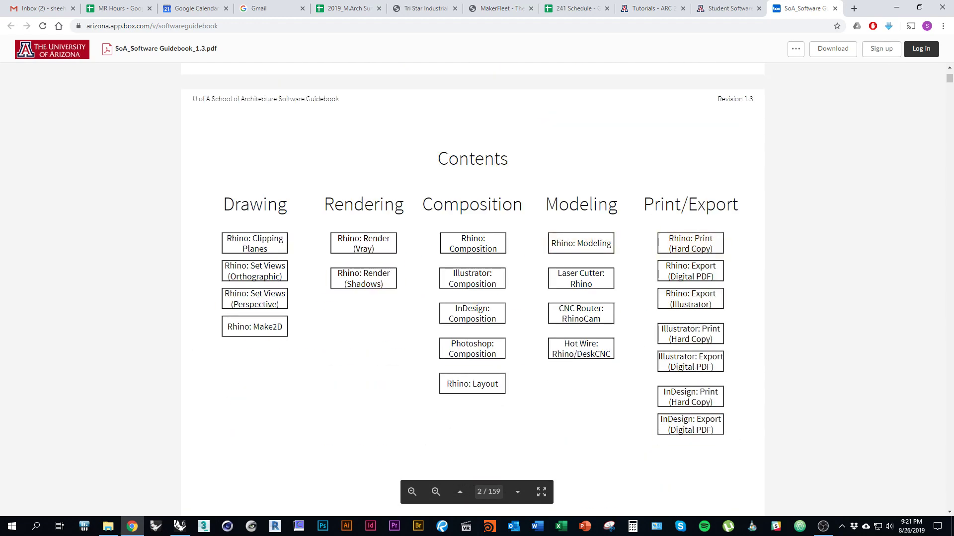
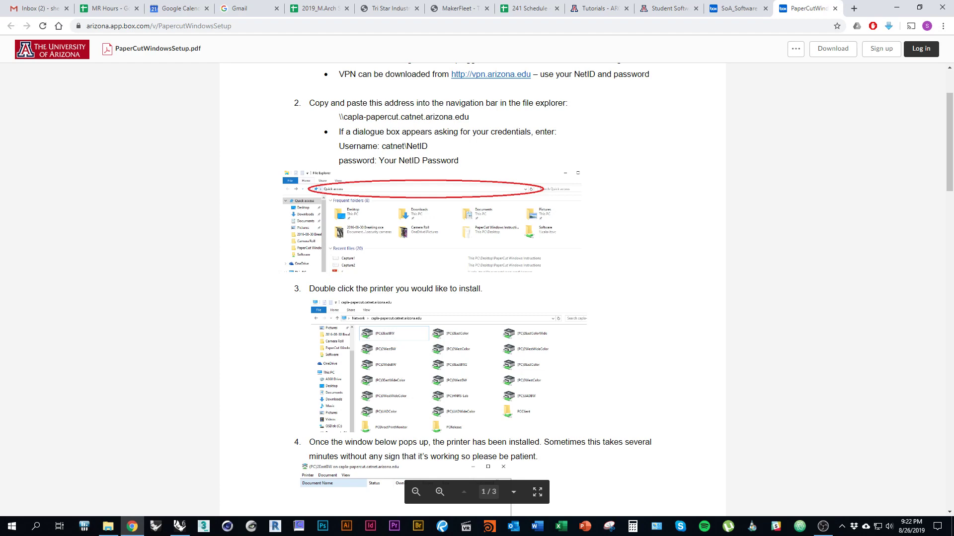
Step: Read the printer installation and verification instructions in PaperCutWindowsSetup.pdf
scroll(472, 288, down, 12)
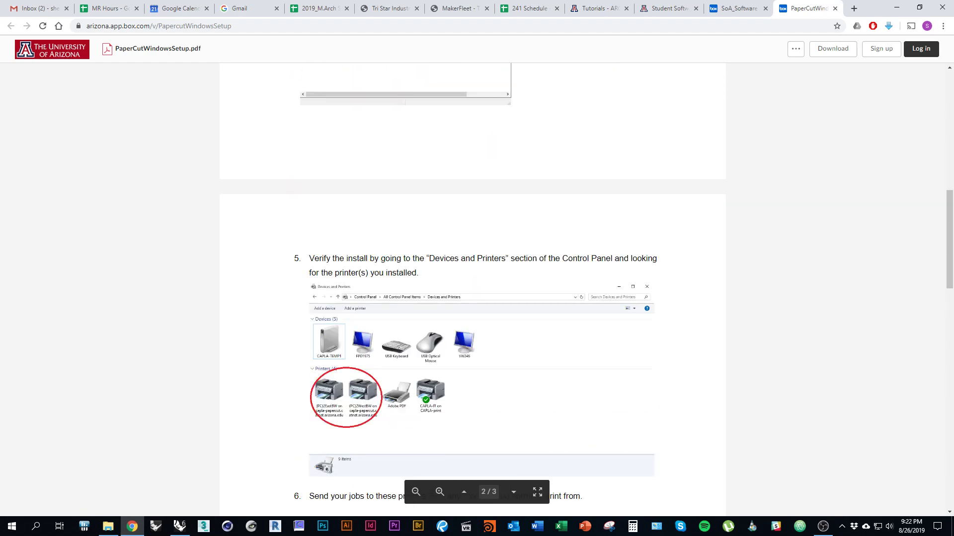
scroll(471, 288, up, 10)
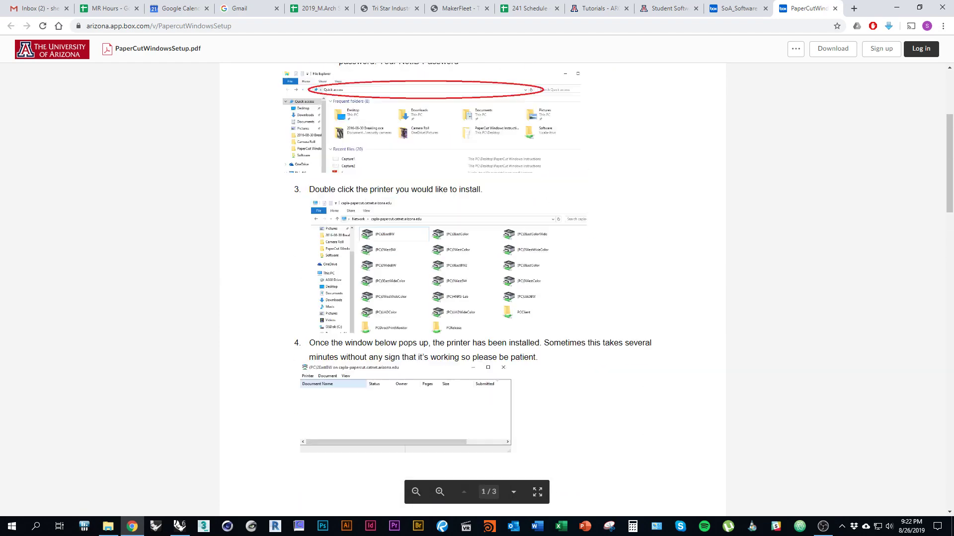
scroll(471, 288, up, 4)
scroll(472, 288, down, 14)
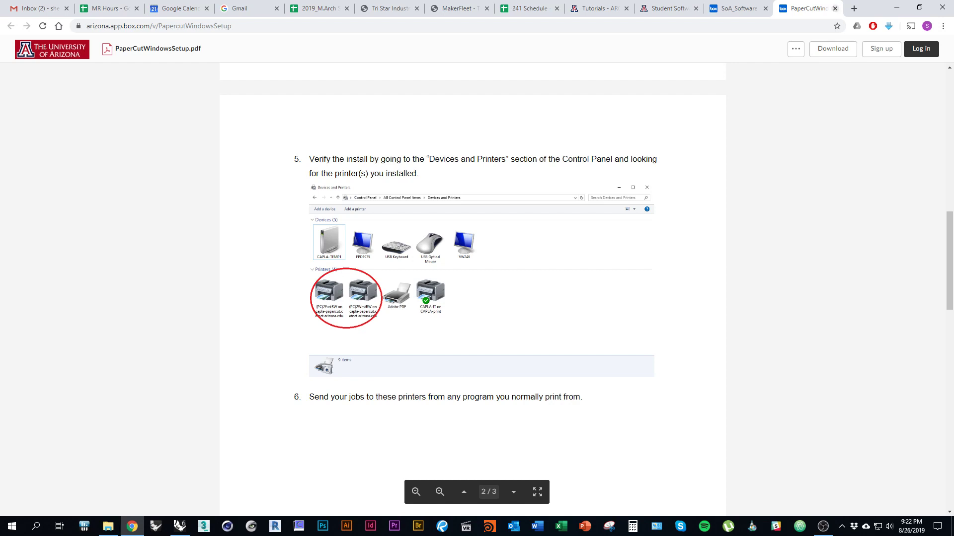
Step: Close the PaperCut setup document and answer Yes to the guidebook's question about printers being set up
click(835, 8)
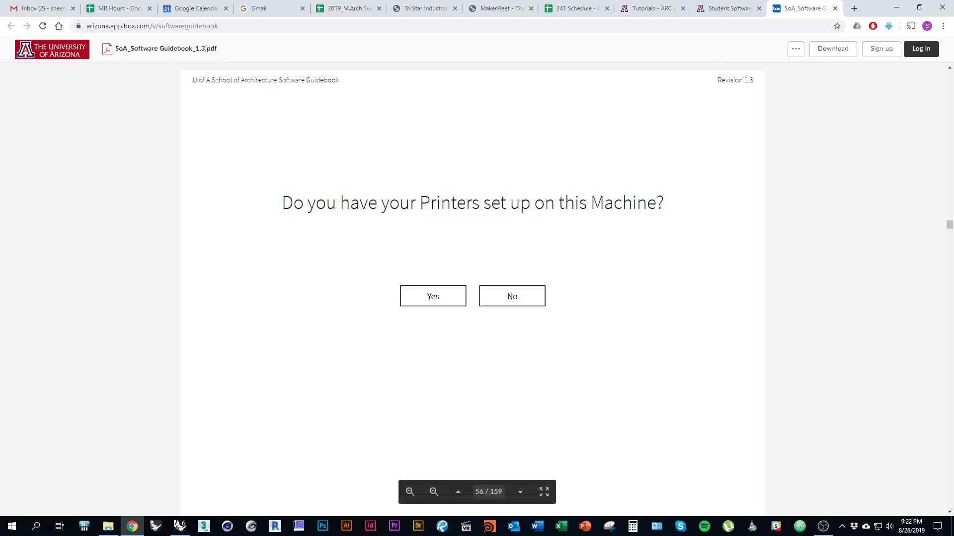
click(432, 296)
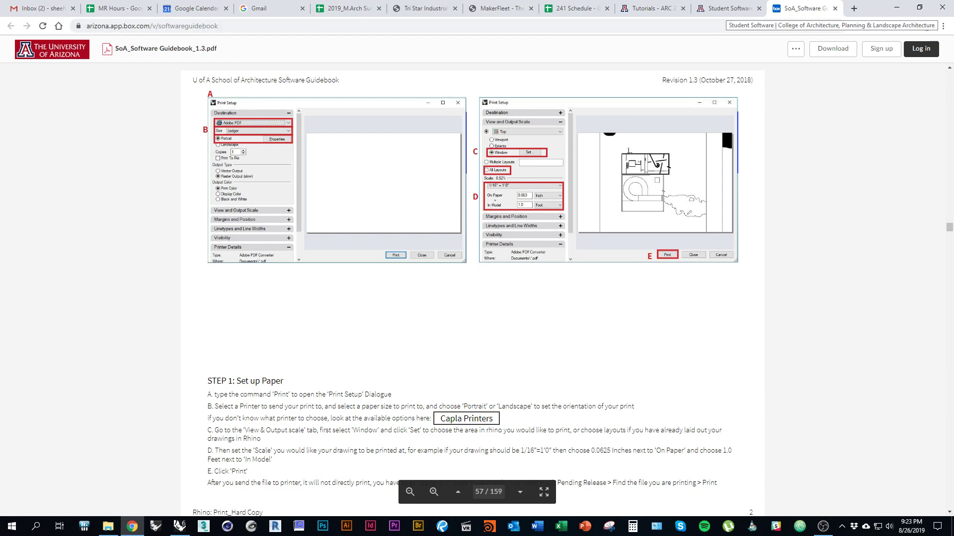
Step: Return to the college website and search it for "student printing"
click(727, 8)
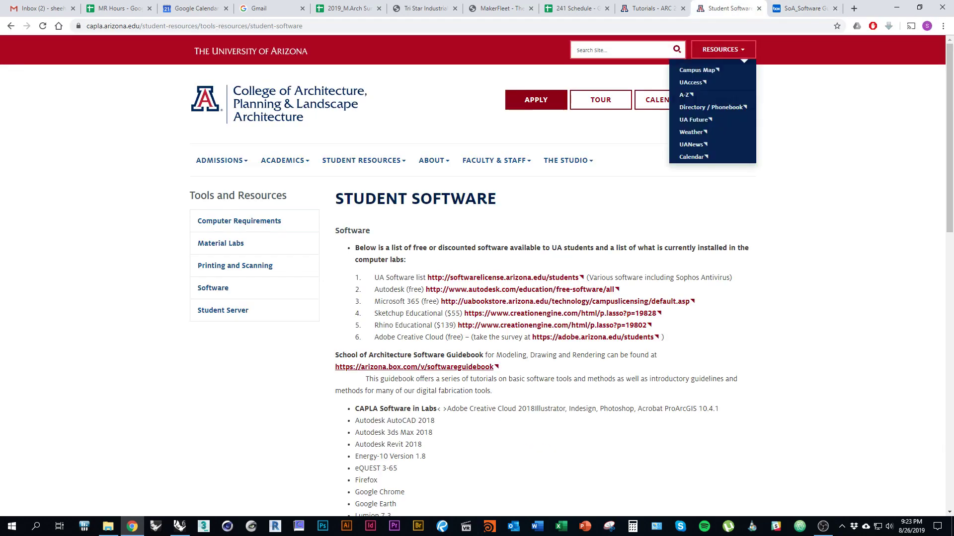
text(student printing)
key(Return)
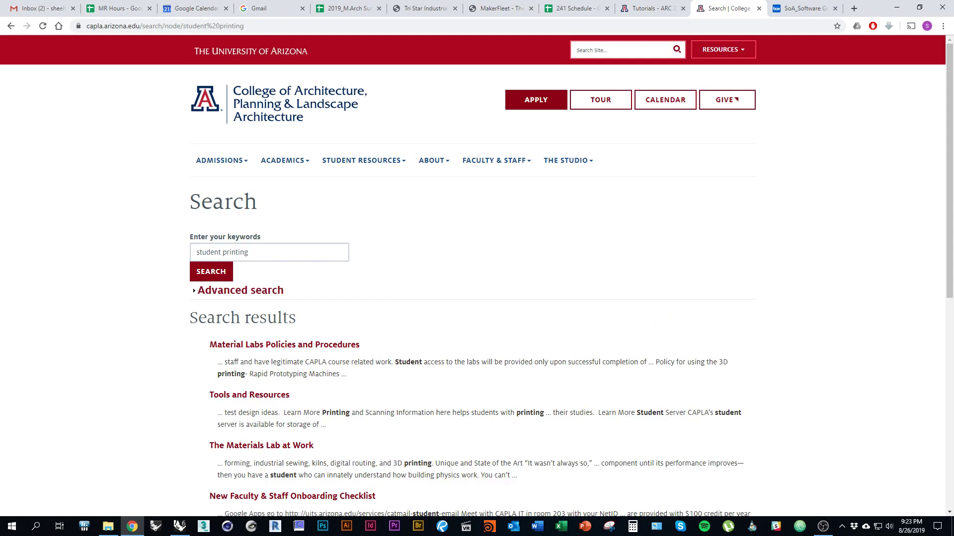
Step: Open the Printing and Scanning page through the Tools and Resources search result
scroll(472, 278, down, 2)
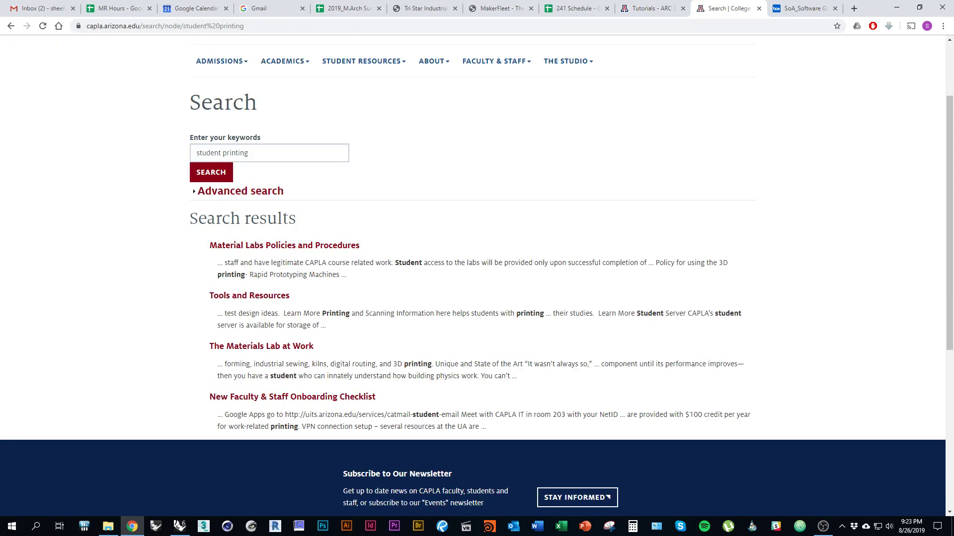
scroll(477, 271, up, 1)
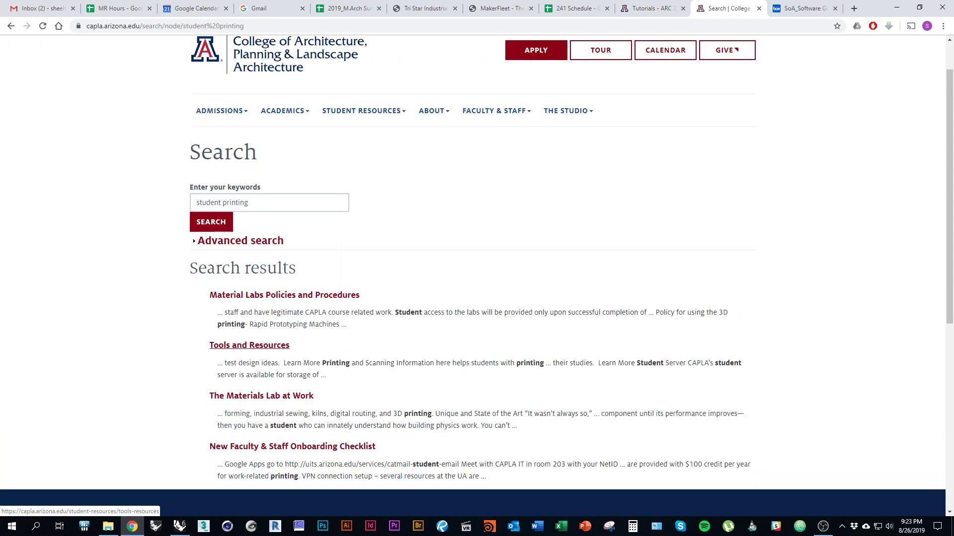
click(249, 345)
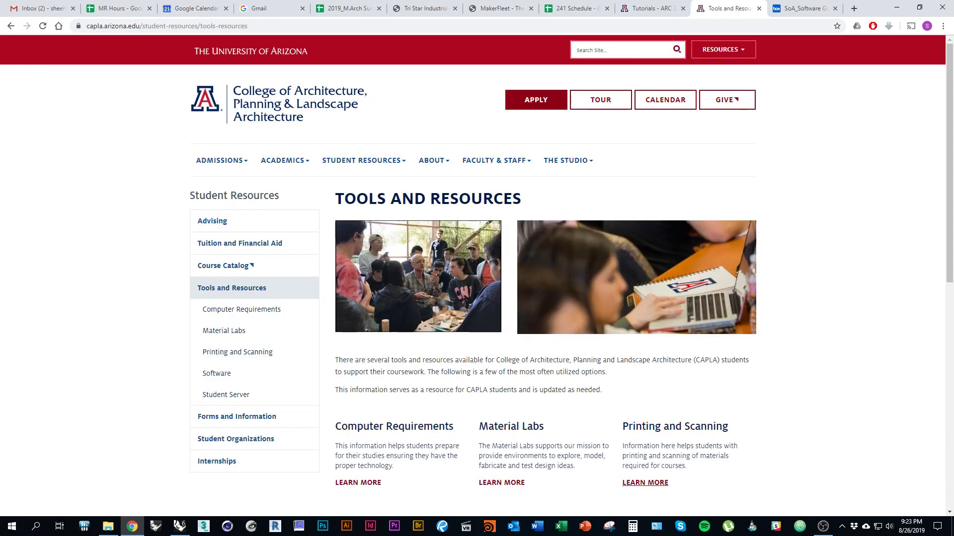
click(644, 483)
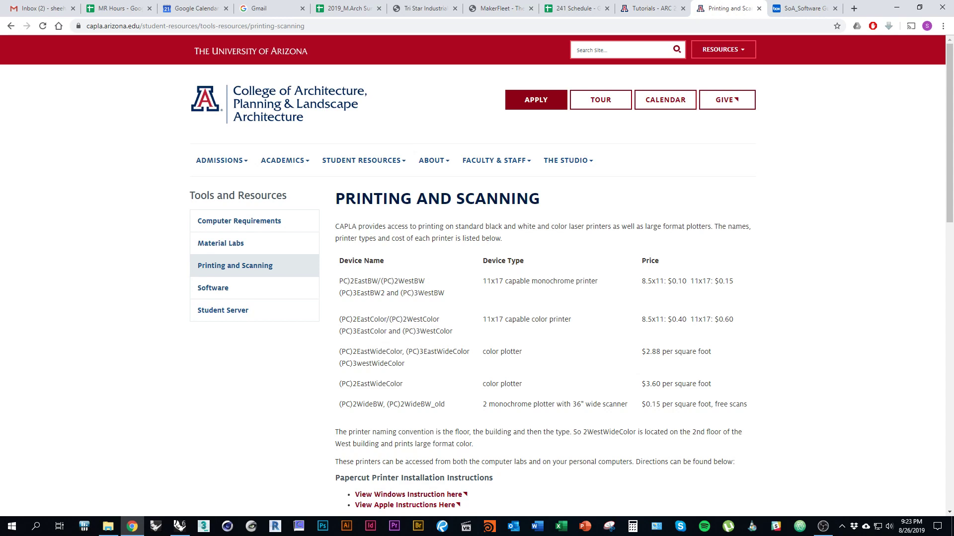
Step: Examine the 11x17 monochrome printers' names, type and prices, and the plotter prices in the device table
double_click(492, 281)
click(493, 282)
drag(425, 282, 394, 281)
drag(425, 282, 394, 281)
click(425, 281)
drag(641, 282, 733, 281)
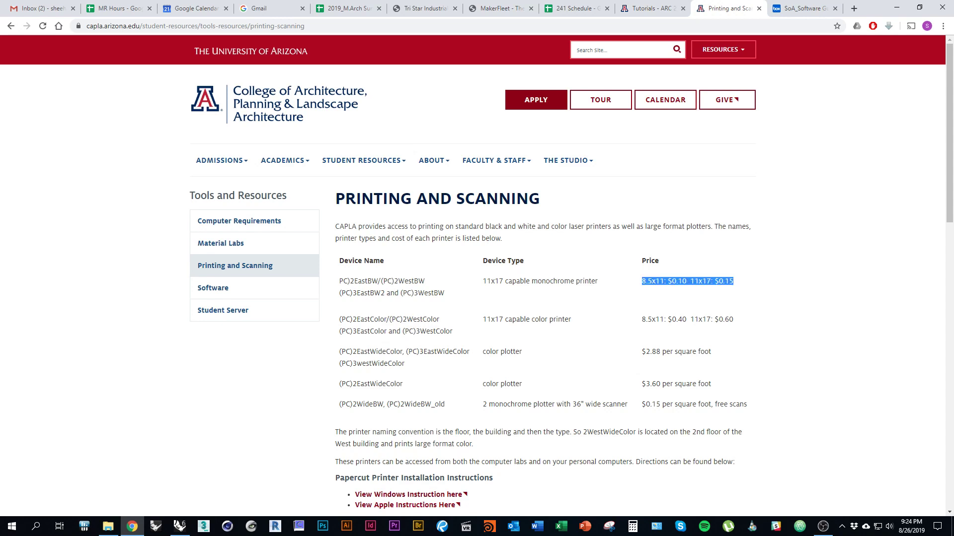
drag(641, 384, 710, 384)
drag(642, 405, 701, 404)
click(701, 404)
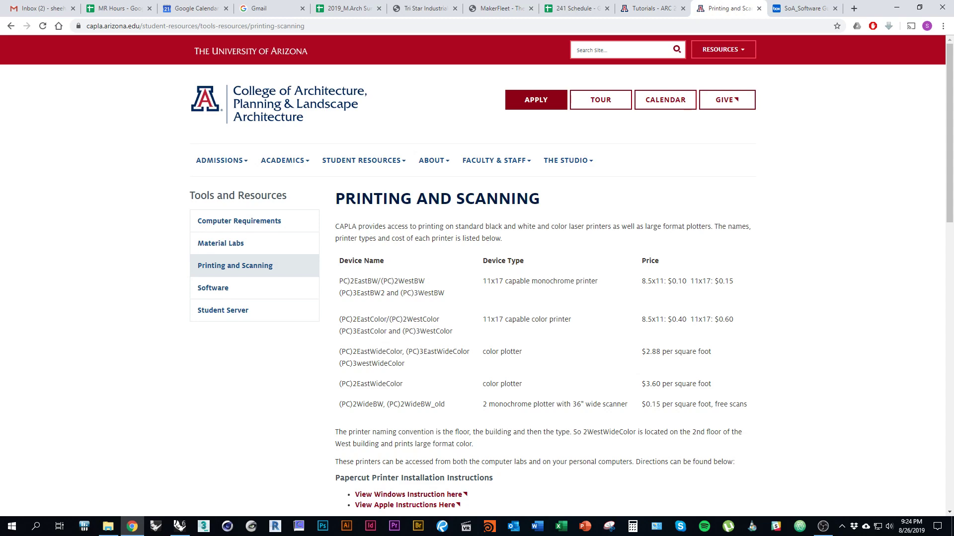
Step: Switch to Rhino and start the Print command for the Page 1 layout
key(alt+Tab)
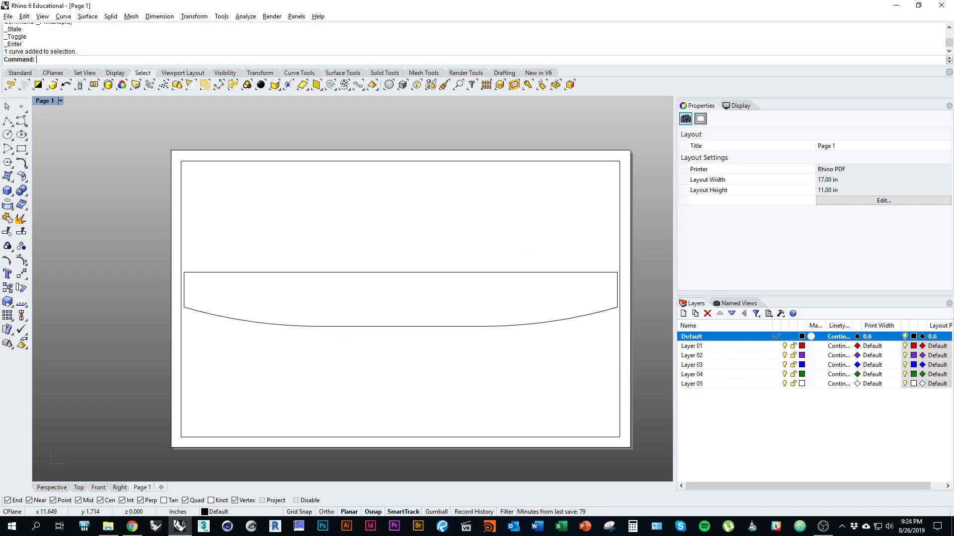
right_drag(414, 326, 388, 326)
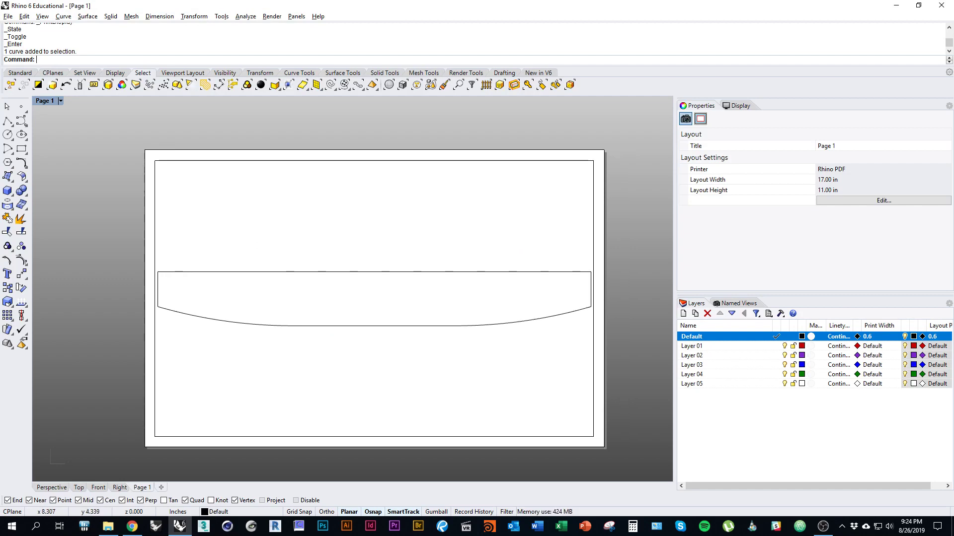
text(Print)
key(Return)
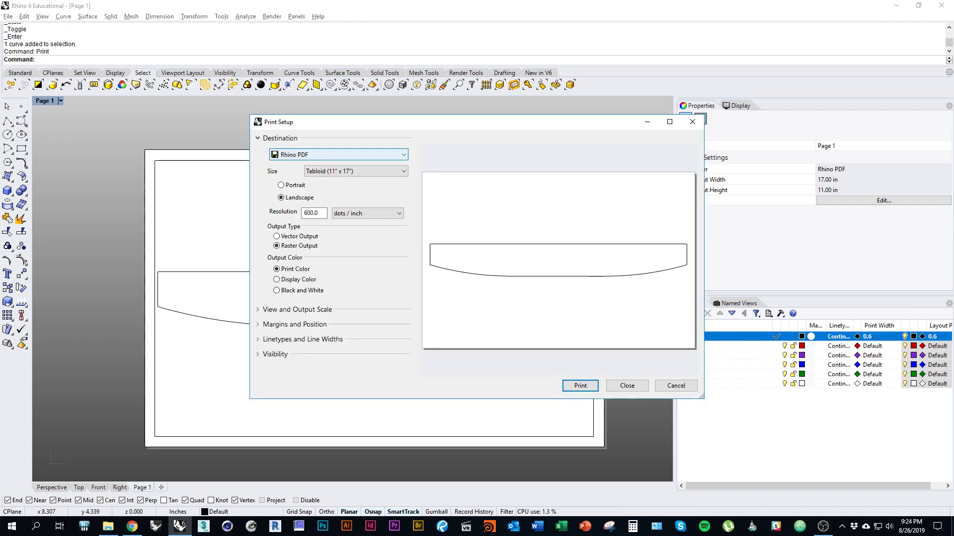
Step: Configure the print for Rhino PDF at Tabloid (11" x 17") with vector output and black and white color
click(338, 155)
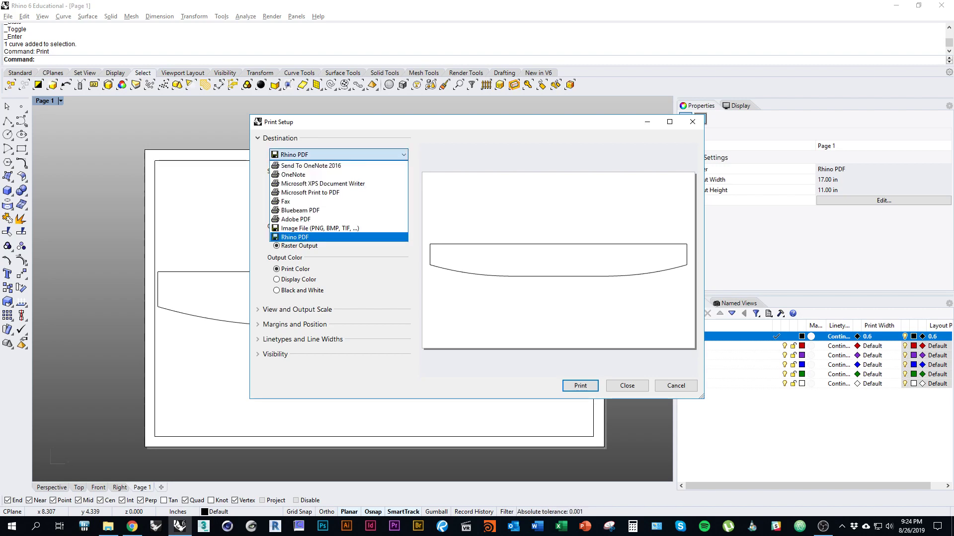
key(Return)
click(339, 155)
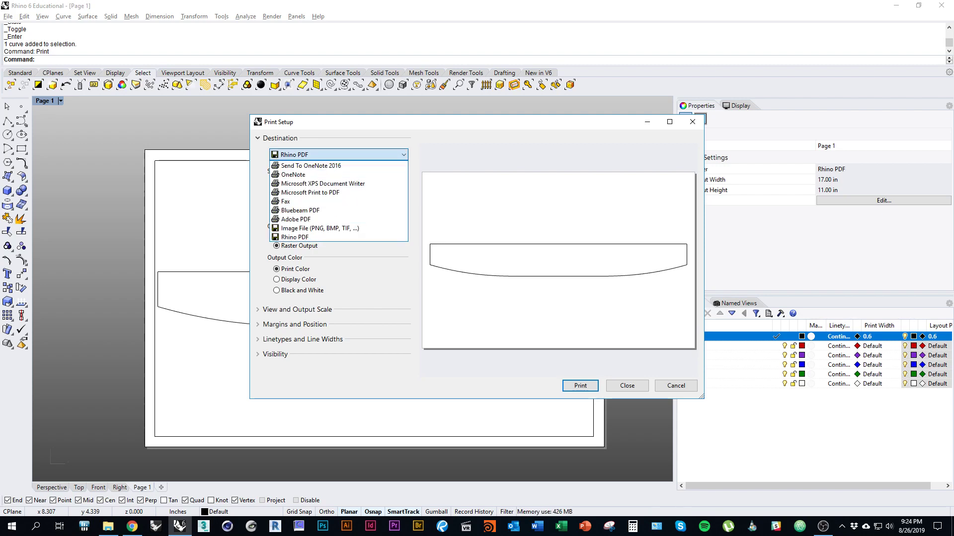
key(Return)
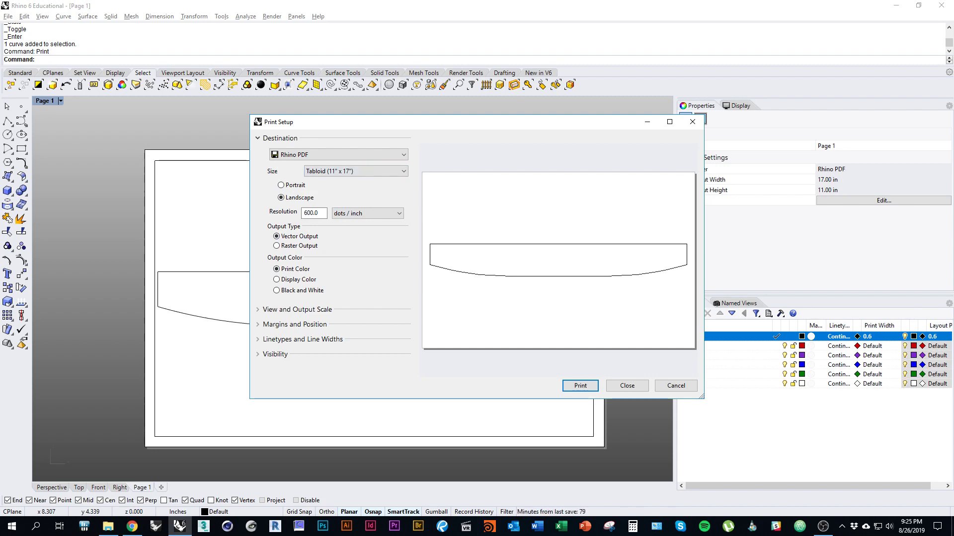
click(354, 171)
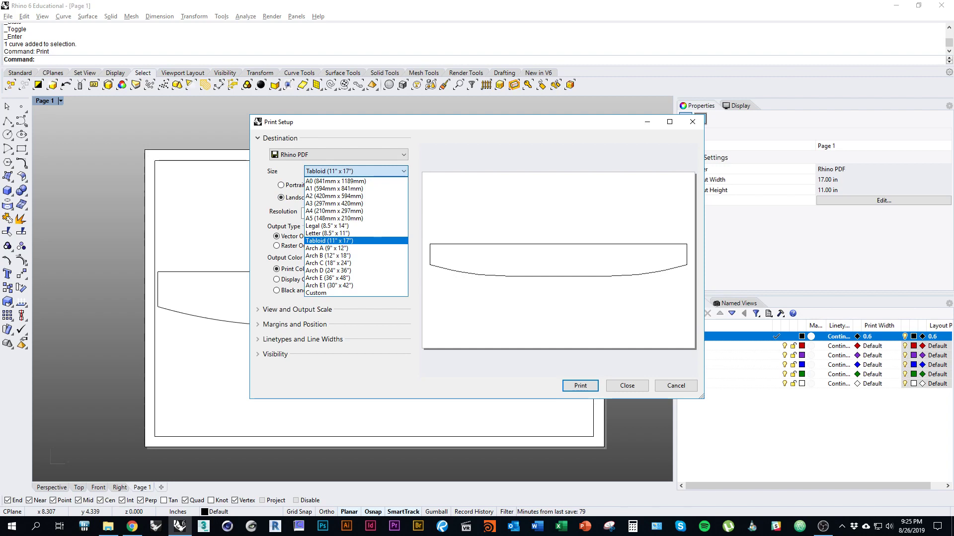
click(354, 171)
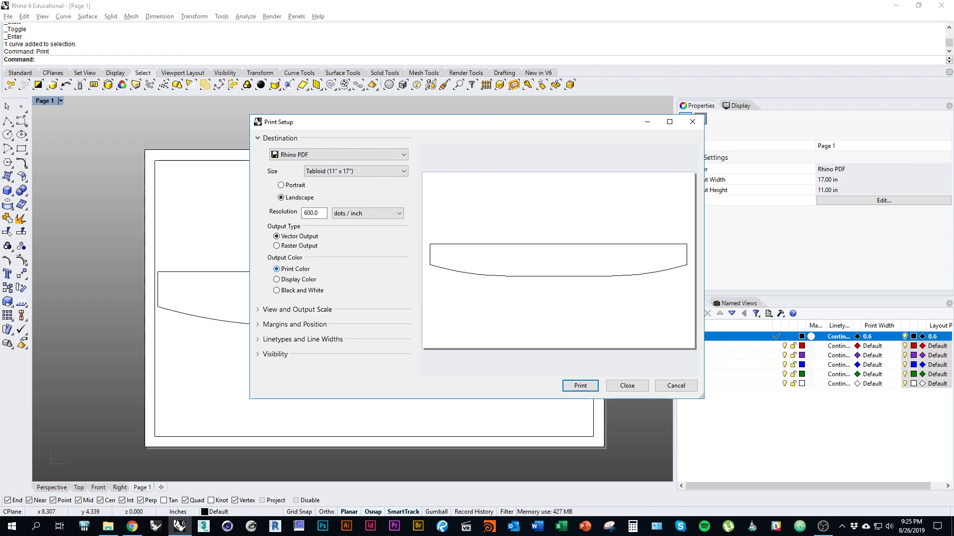
click(277, 291)
Step: Check the Page 1 layout view and 1:1 inch output scale, and close the print setup without printing
click(258, 139)
click(257, 154)
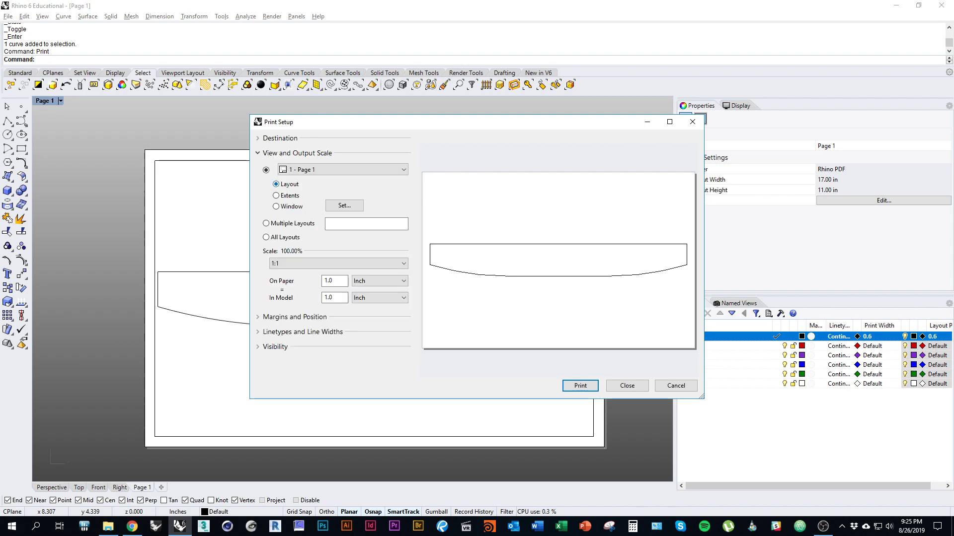
click(335, 281)
click(335, 298)
click(297, 153)
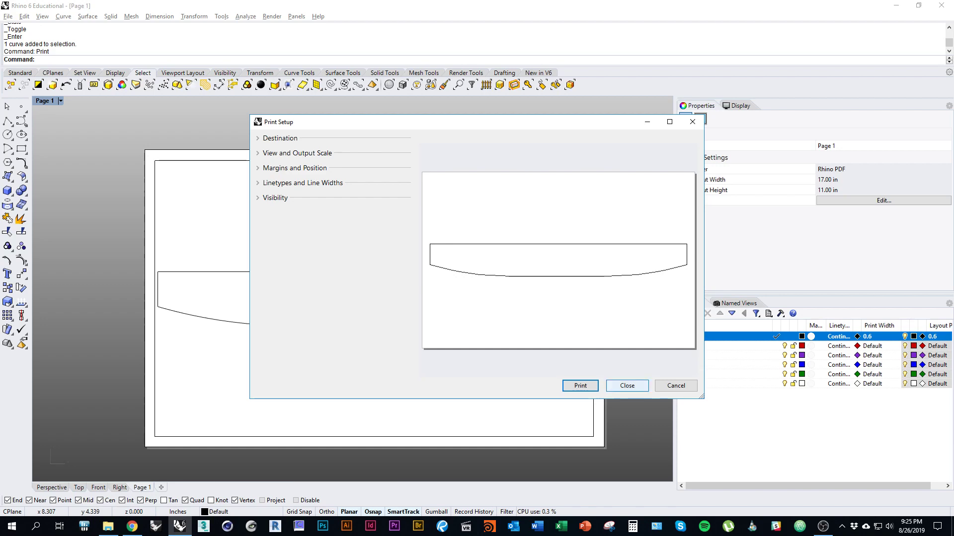
click(627, 385)
Step: Switch to Chrome and review the guidebook's Rhino hard-copy printing instructions and the pages that follow
click(132, 526)
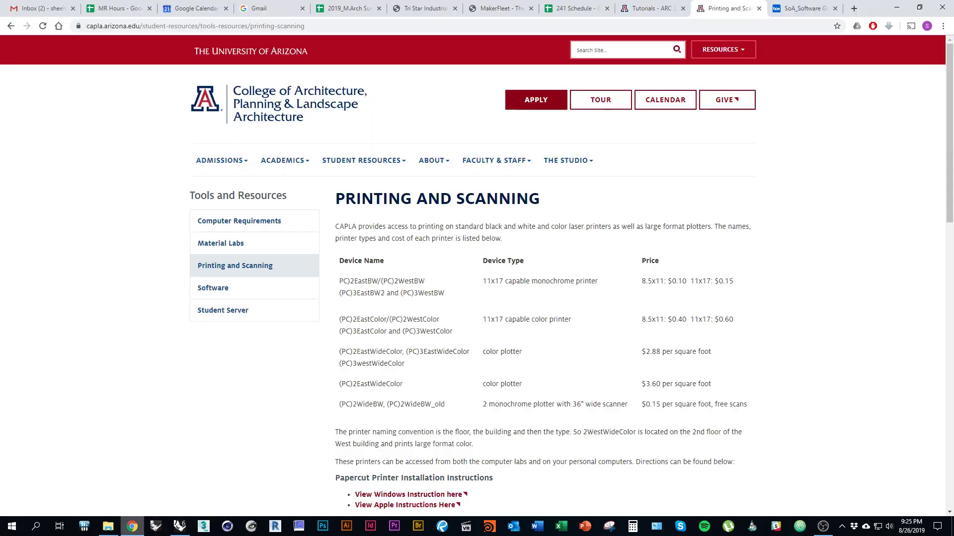
click(805, 9)
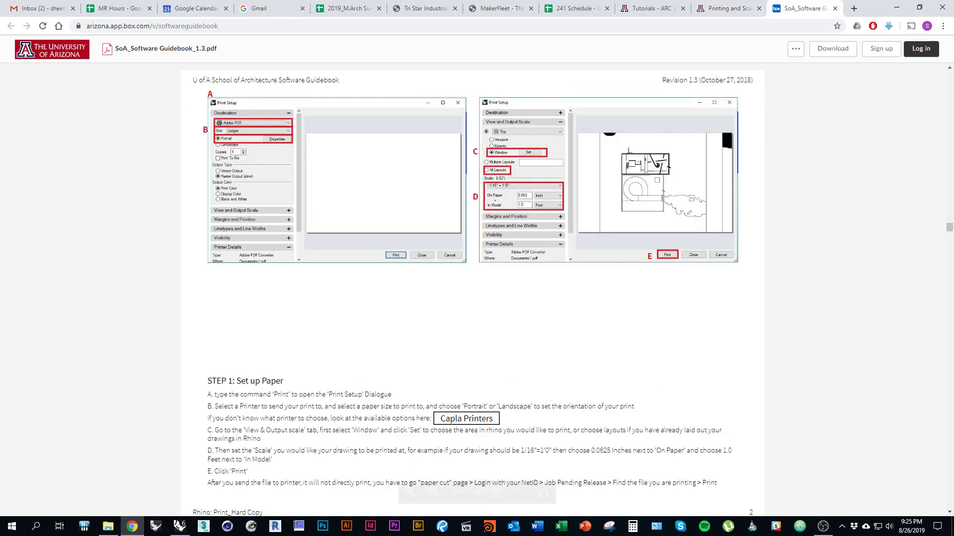
scroll(472, 289, down, 10)
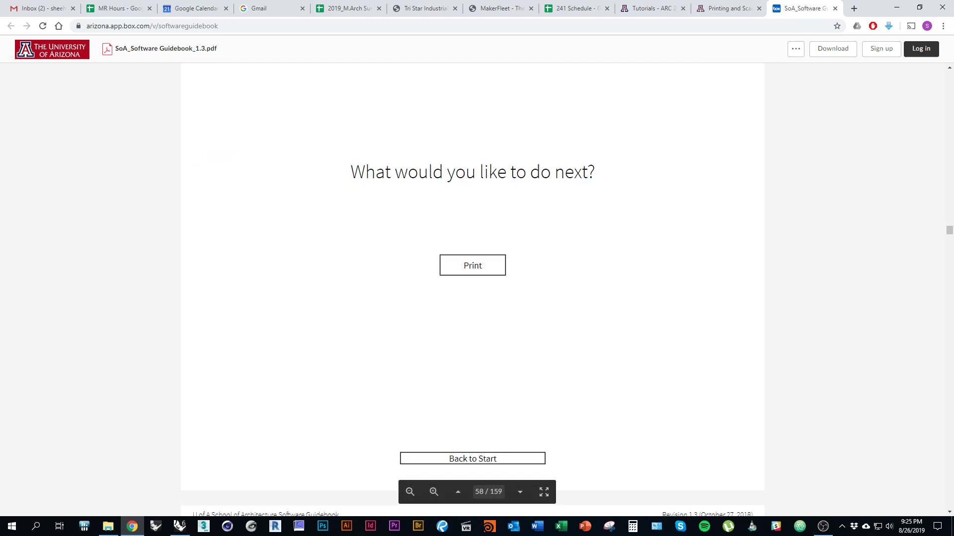
scroll(472, 261, down, 4)
scroll(473, 289, down, 13)
scroll(473, 289, up, 17)
scroll(474, 367, up, 6)
scroll(475, 368, down, 4)
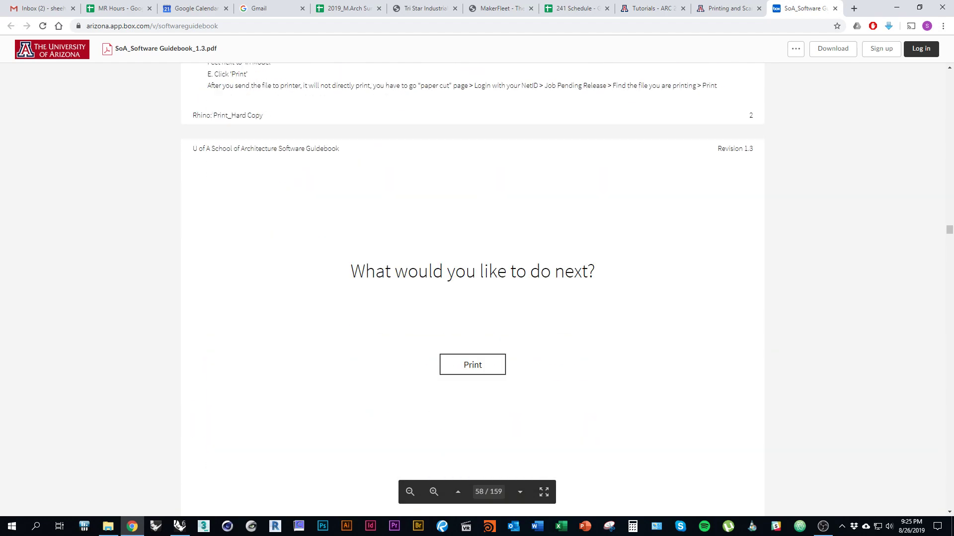
scroll(474, 368, down, 1)
scroll(474, 367, up, 3)
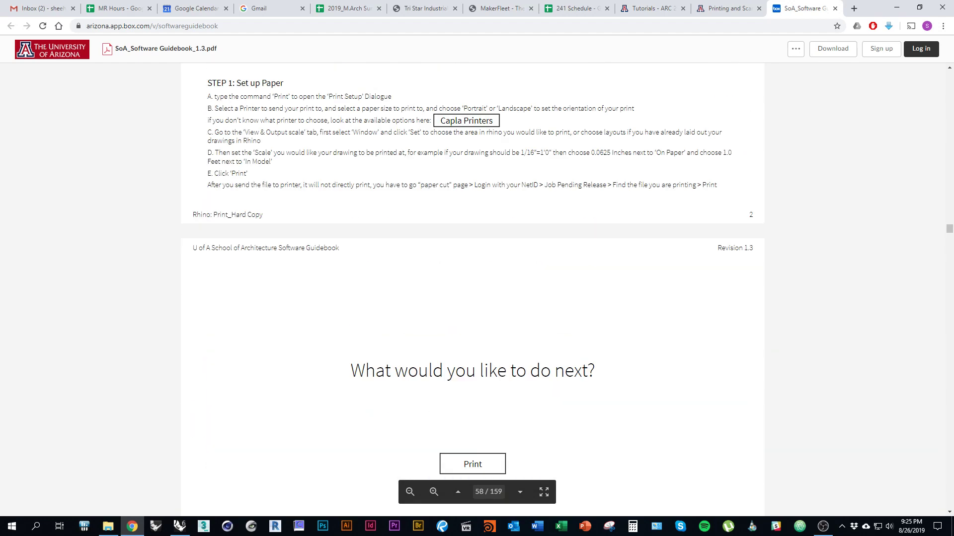
Step: Look over the guidebook's "What would you like to do next?" page with its Print link and the Print Setup illustrations on the following page
scroll(472, 415, down, 1)
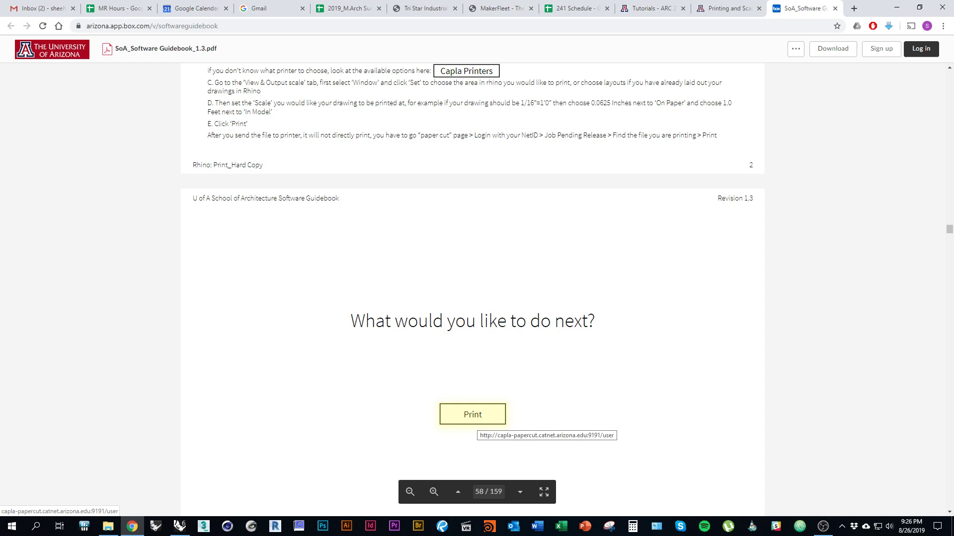
scroll(473, 291, down, 1)
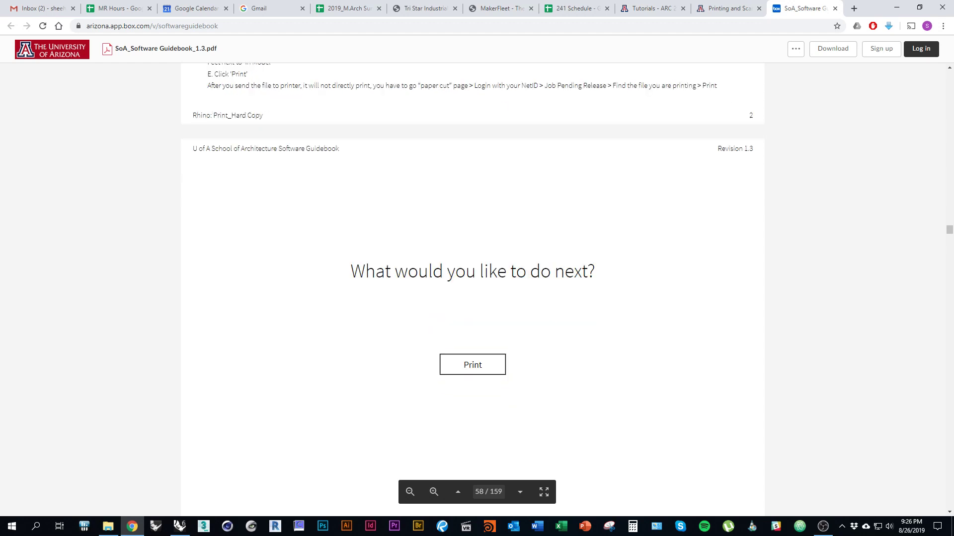
scroll(472, 365, down, 3)
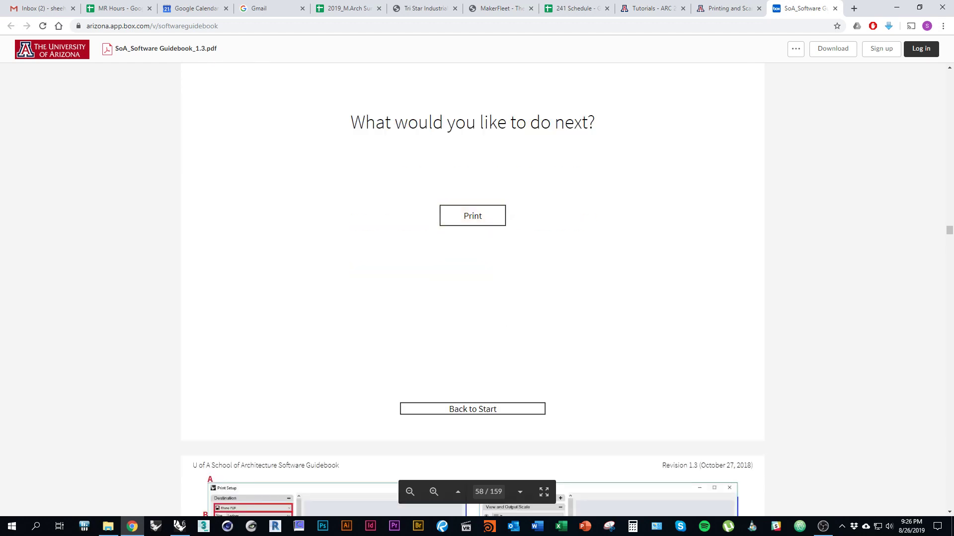
scroll(472, 291, down, 6)
scroll(473, 291, up, 5)
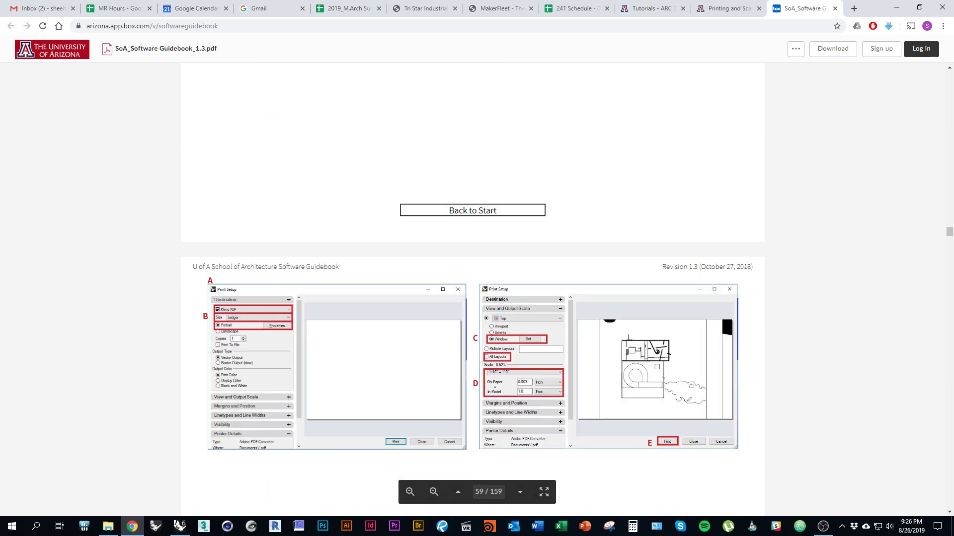
scroll(473, 291, up, 2)
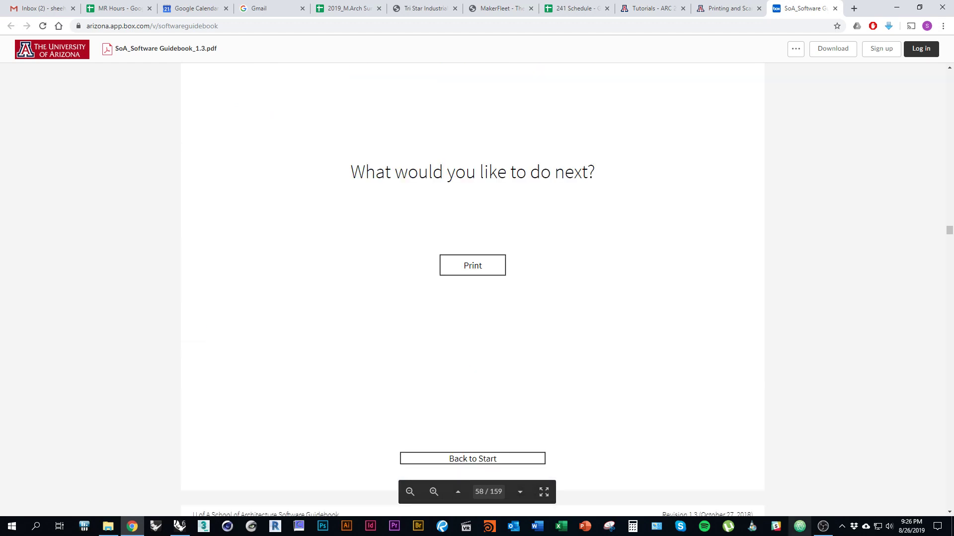
click(823, 526)
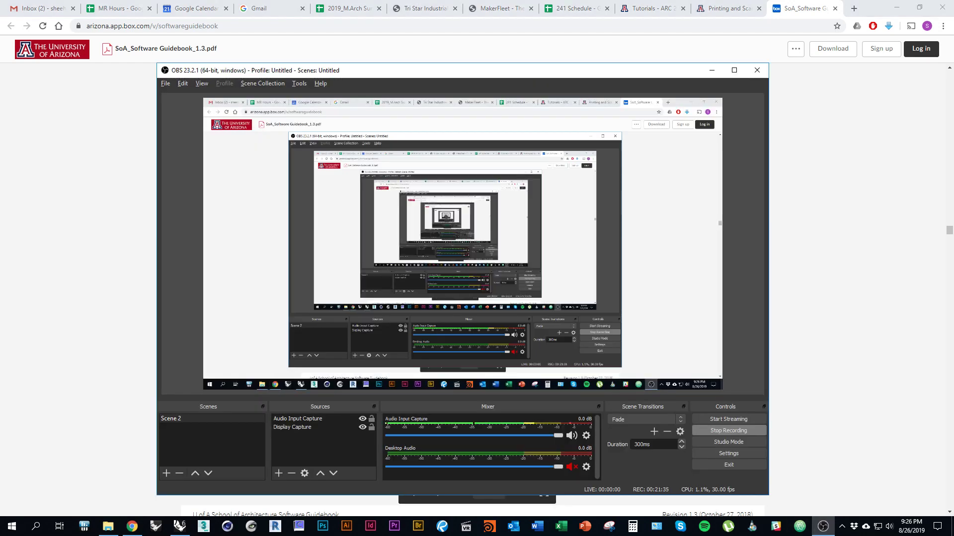